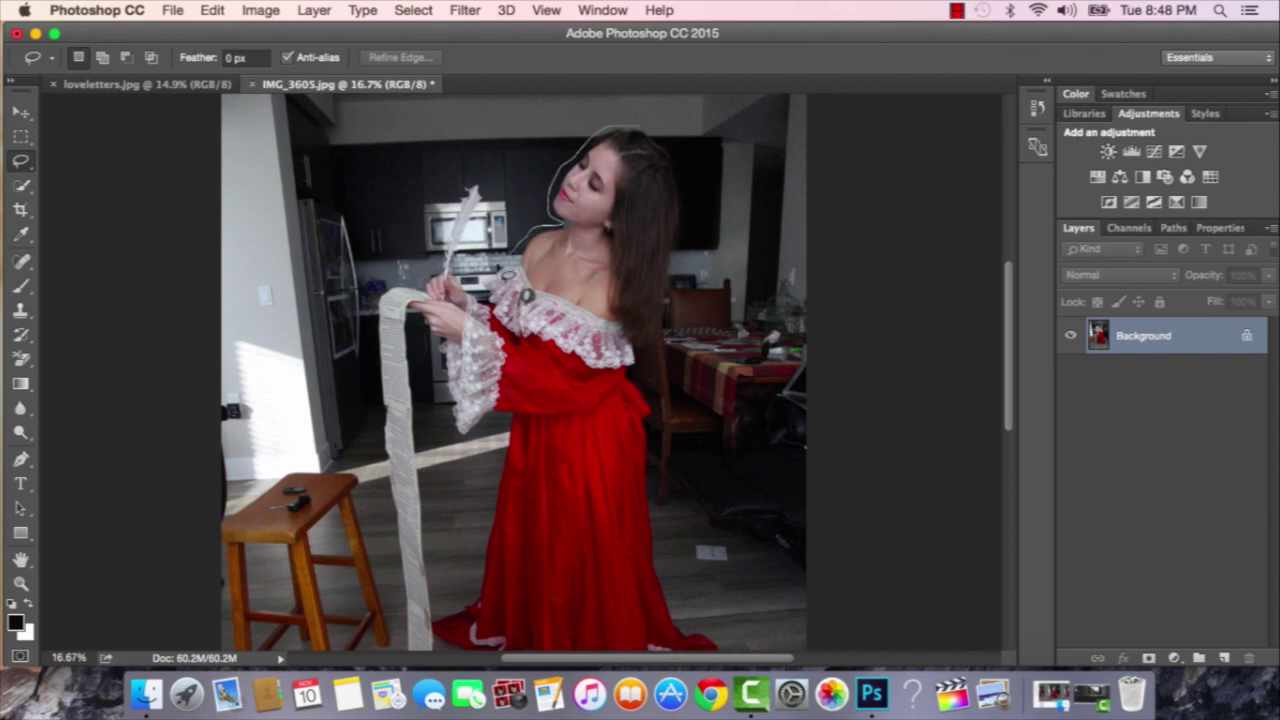
Outline the woman and her paper scroll, down to the dress hem, with the Lasso and copy the selection.
mouse_move(513, 226)
left_mouse_down()
mouse_move(382, 376)
mouse_move(664, 558)
mouse_move(682, 136)
mouse_move(630, 128)
left_mouse_up()
scroll(406, 571, "down", 3)
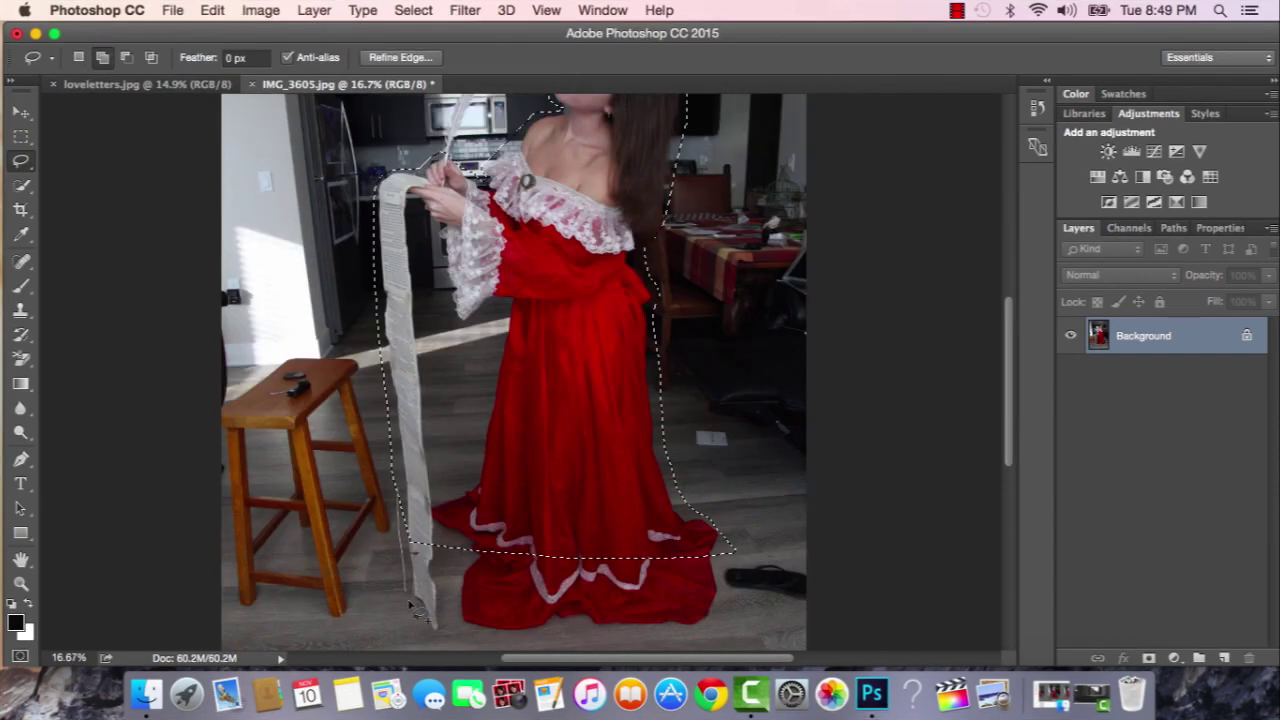
key("super+c")
Paste the copied woman into loveletters.jpg, then scale and position her on the beach scene.
key("ctrl+Tab")
key("super+v")
key("super+t")
mouse_move(677, 103)
left_mouse_down()
mouse_move(594, 229)
mouse_move(489, 314)
mouse_move(634, 173)
mouse_move(571, 251)
left_mouse_up()
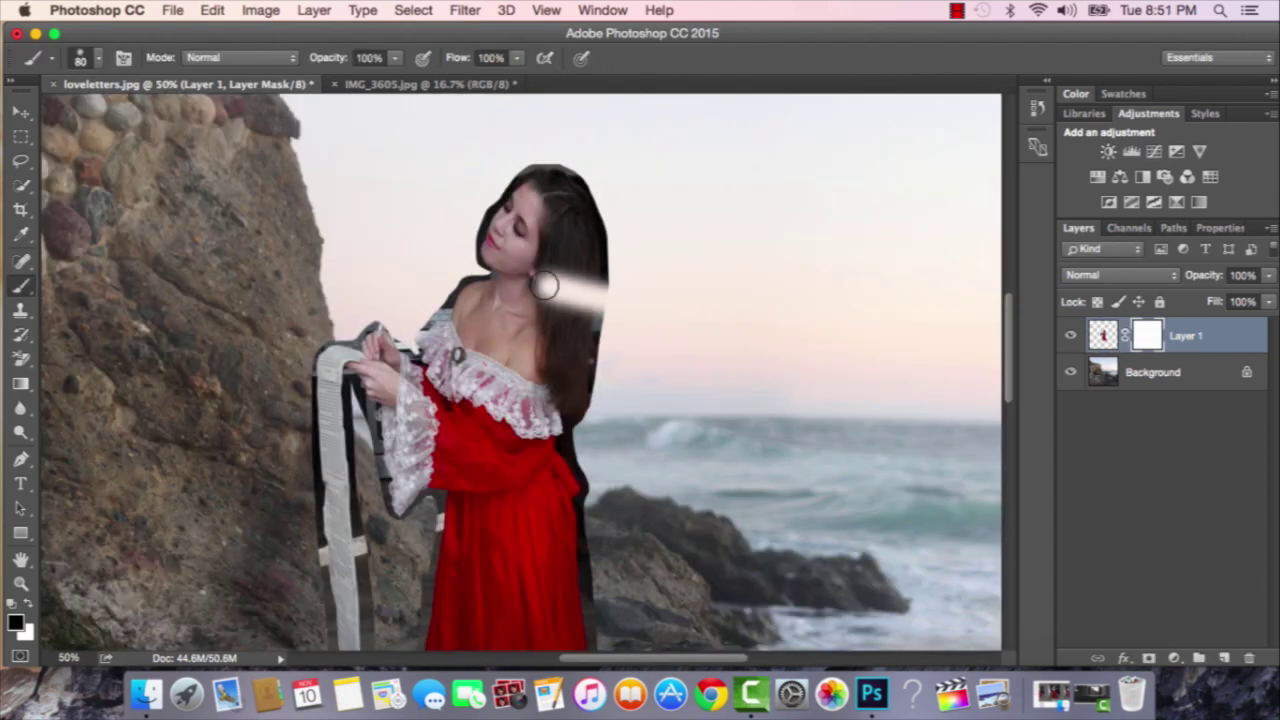
Paint black on Layer 1's mask with the Brush to hide the woman's head and hair.
mouse_move(544, 286)
left_mouse_down()
mouse_move(457, 260)
mouse_move(520, 249)
mouse_move(503, 249)
mouse_move(549, 185)
mouse_move(543, 306)
mouse_move(470, 305)
left_mouse_up()
key("super+minus")
key("super+minus")
Try to skew the lower corner of Layer 1 sideways, and undo it.
key("super+t")
left_click(212, 10)
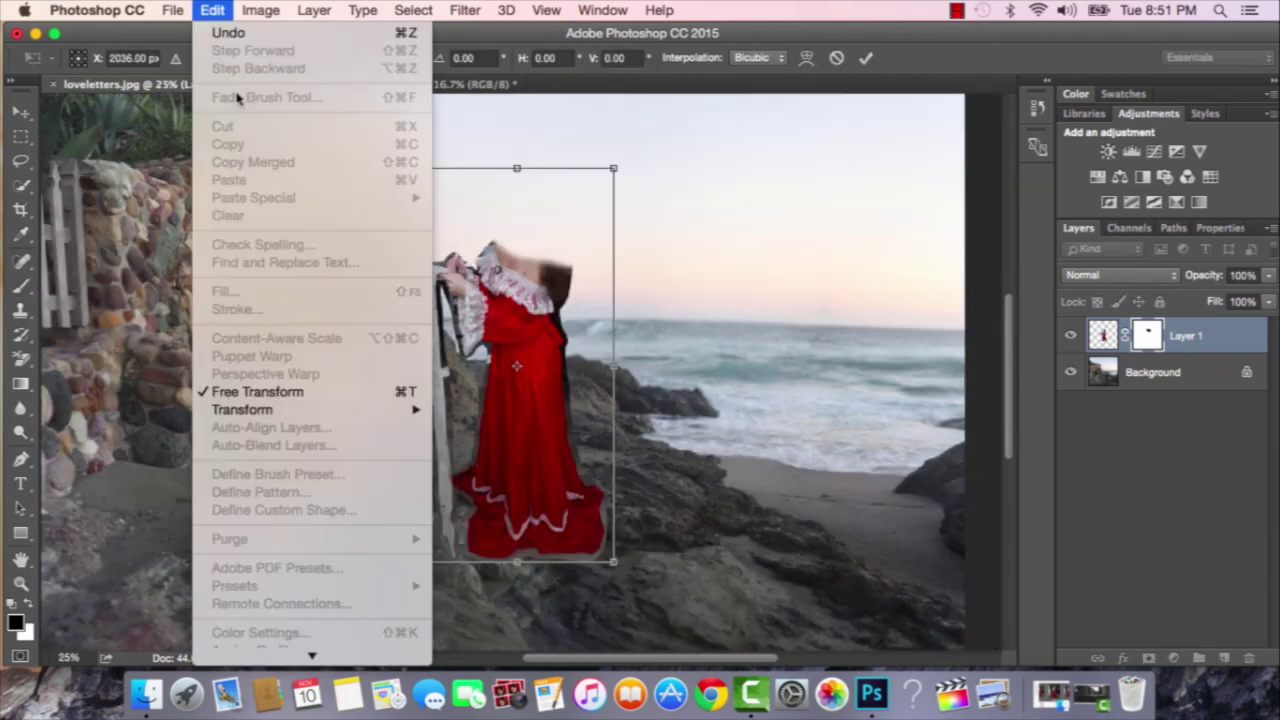
mouse_move(292, 409)
left_click(494, 475)
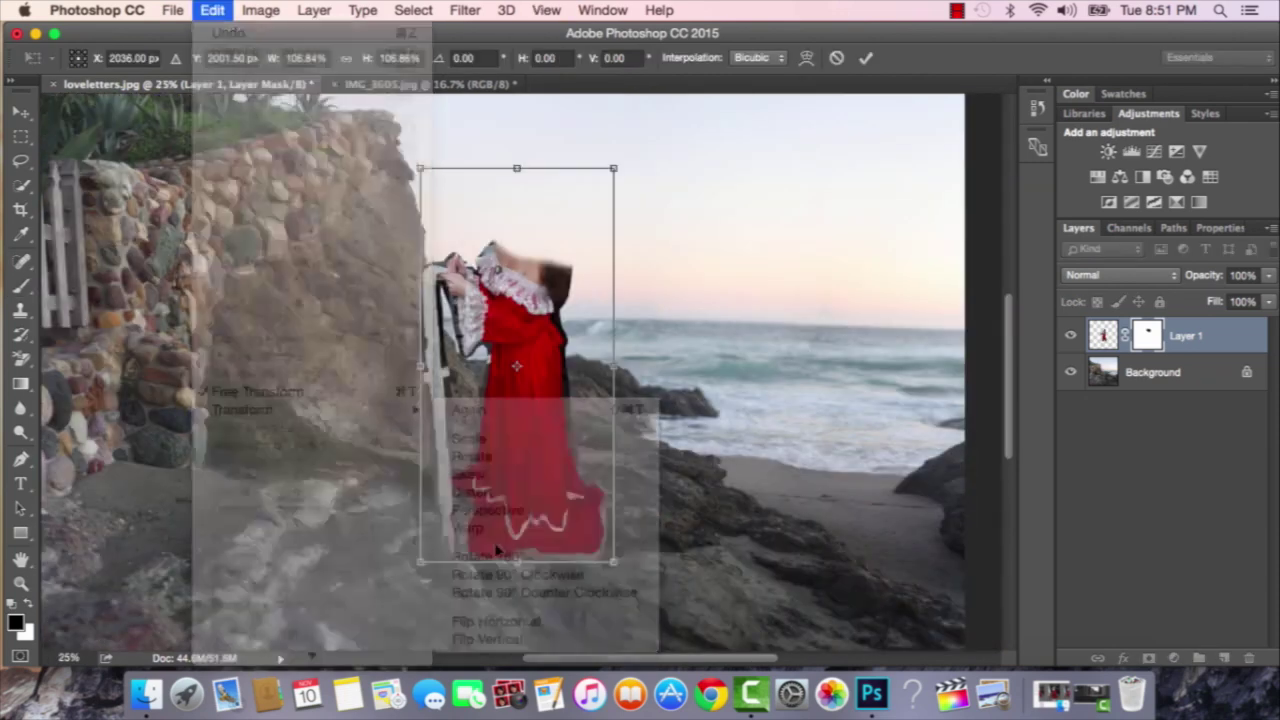
left_click_drag(435, 567, 438, 565)
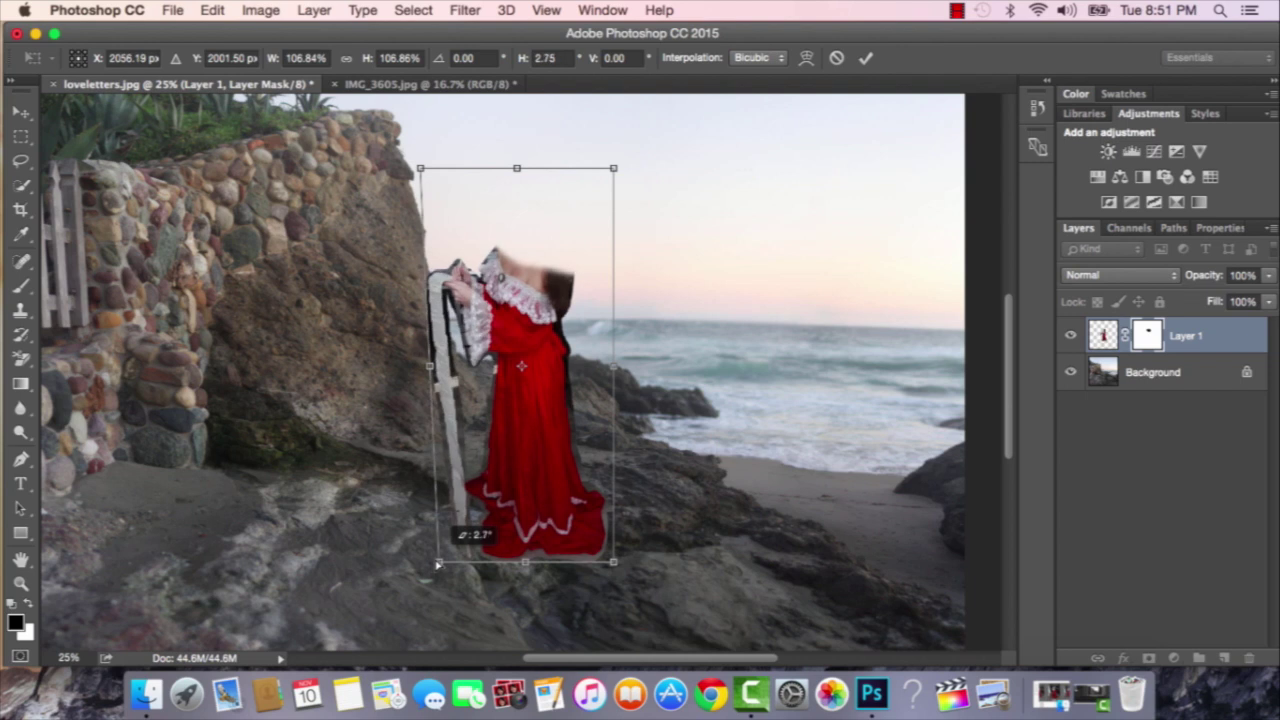
key("super+z")
Try to lengthen the dress by skewing Layer 1's lower corners downward, and undo the transform.
left_click_drag(517, 563, 610, 580)
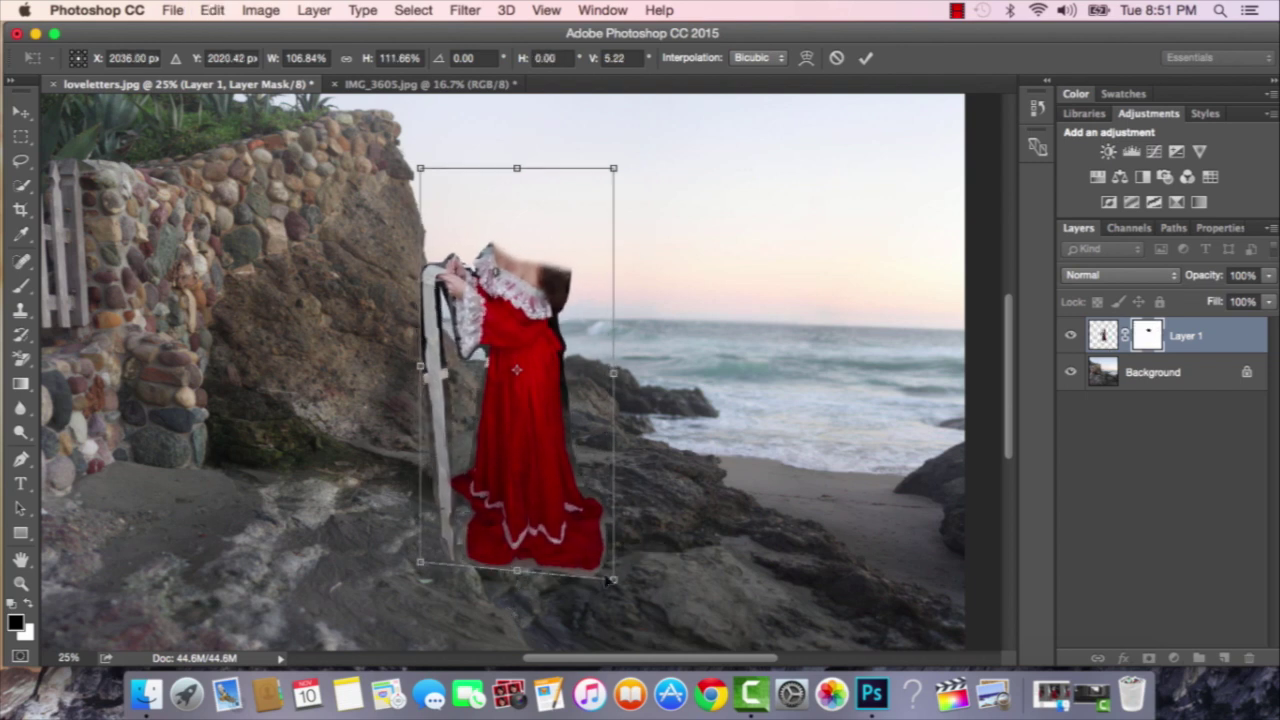
left_click_drag(423, 570, 425, 590)
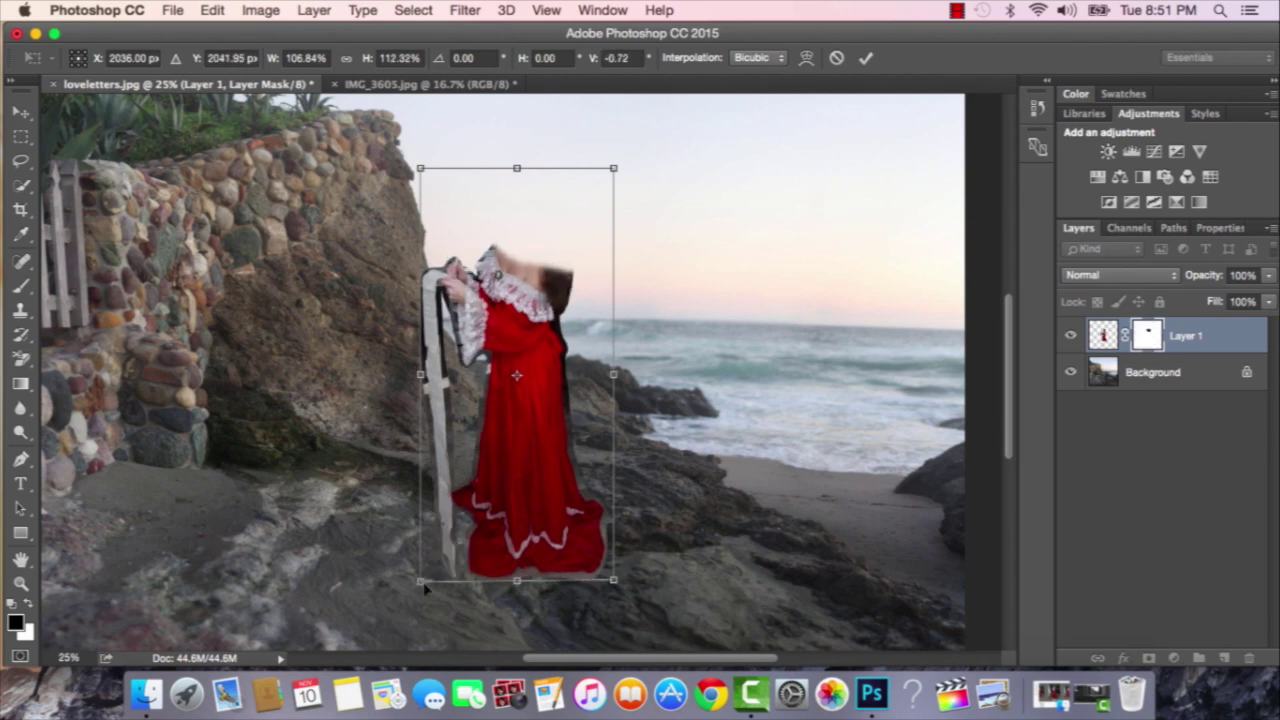
left_click_drag(613, 583, 572, 591)
left_click_drag(430, 580, 423, 592)
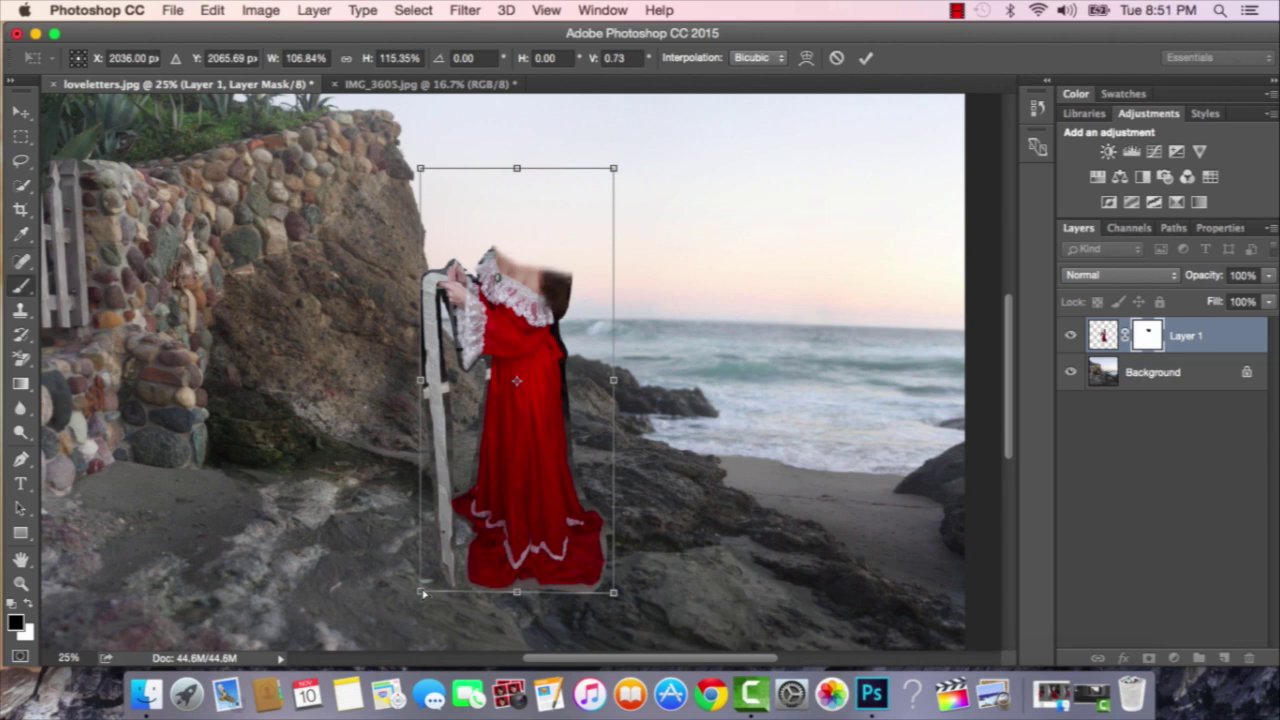
key("Return")
key("super+z")
key("super+z")
Warp the lower edge of Layer 1 downward and outward to lengthen and widen the dress.
key("super+t")
left_click(212, 10)
mouse_move(315, 412)
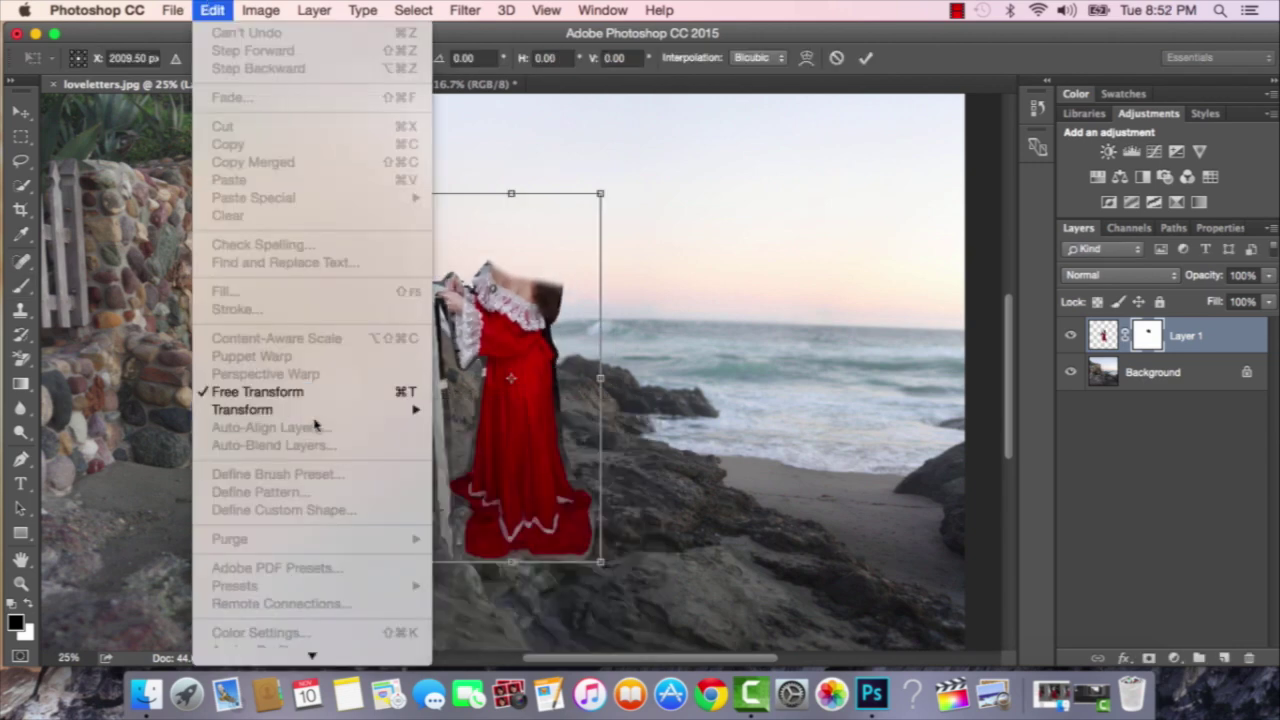
mouse_move(371, 409)
left_click(497, 528)
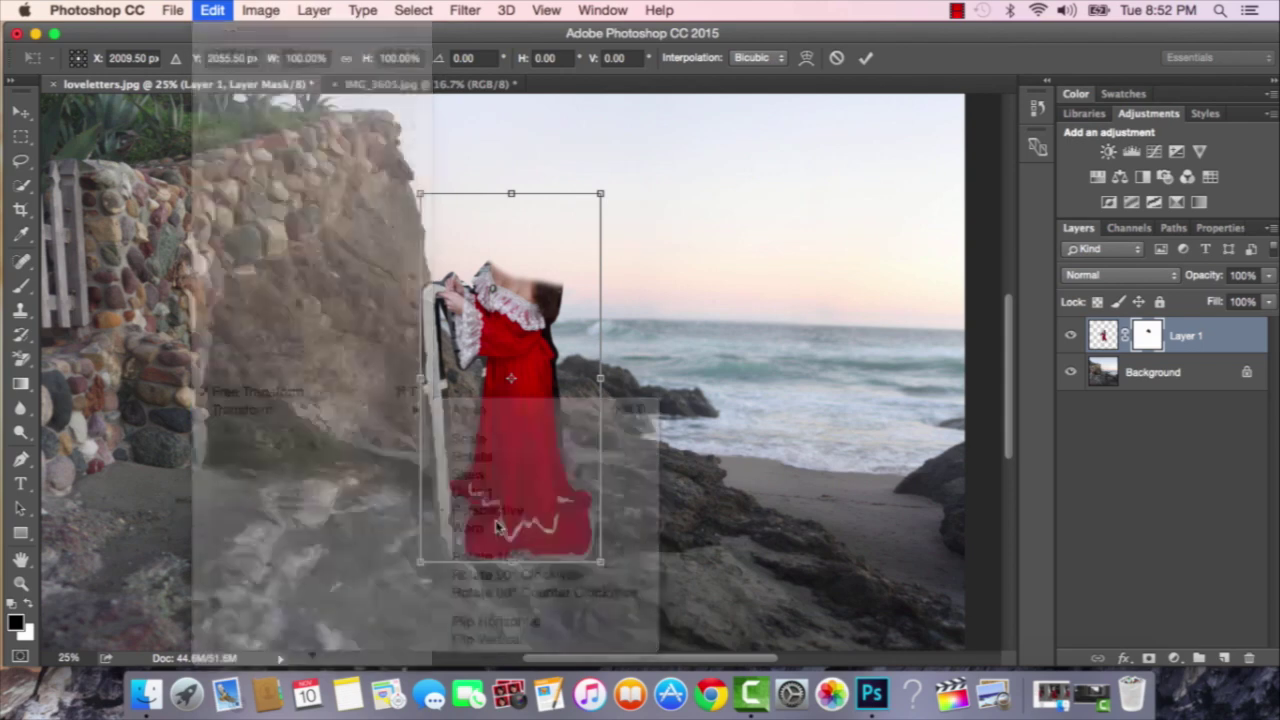
scroll(500, 500, "down", 2)
left_click_drag(422, 516, 483, 563)
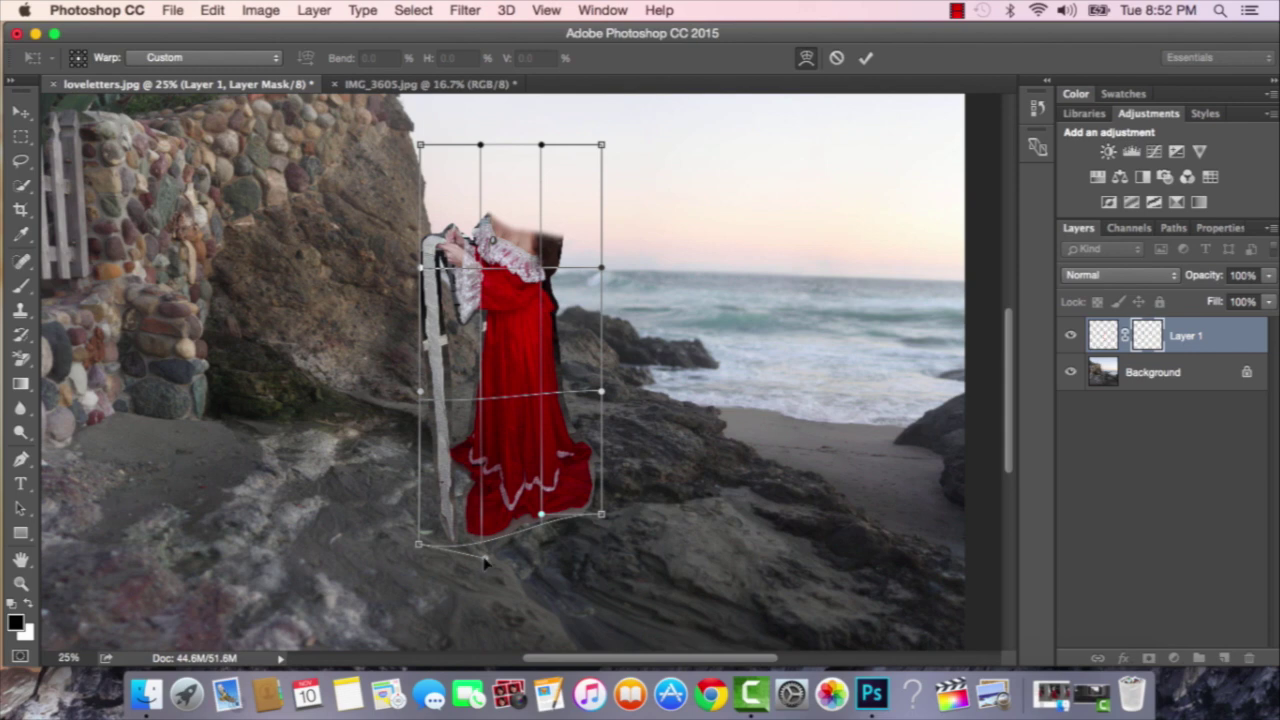
left_click_drag(541, 514, 542, 566)
left_click_drag(603, 522, 607, 556)
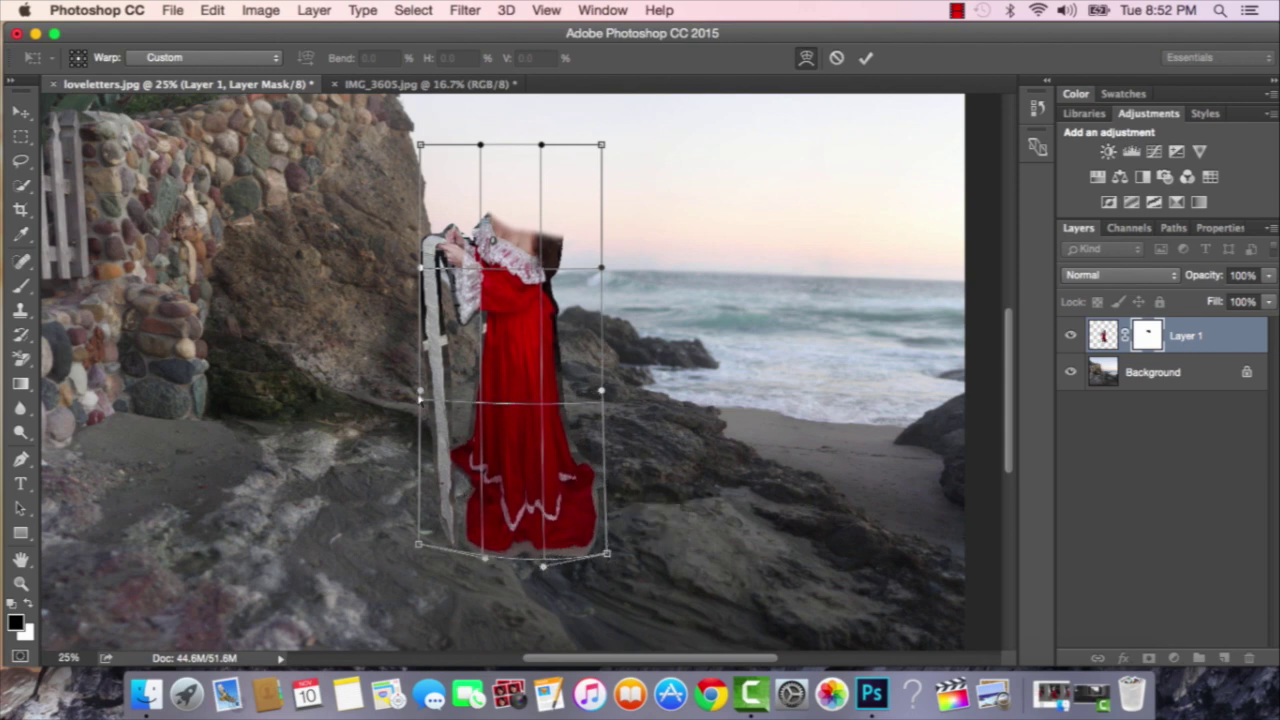
left_click_drag(420, 474, 415, 484)
mouse_move(484, 557)
left_mouse_down()
mouse_move(490, 575)
mouse_move(542, 576)
left_mouse_up()
key("Return")
Move the dress layer farther up on the rocks.
key("b")
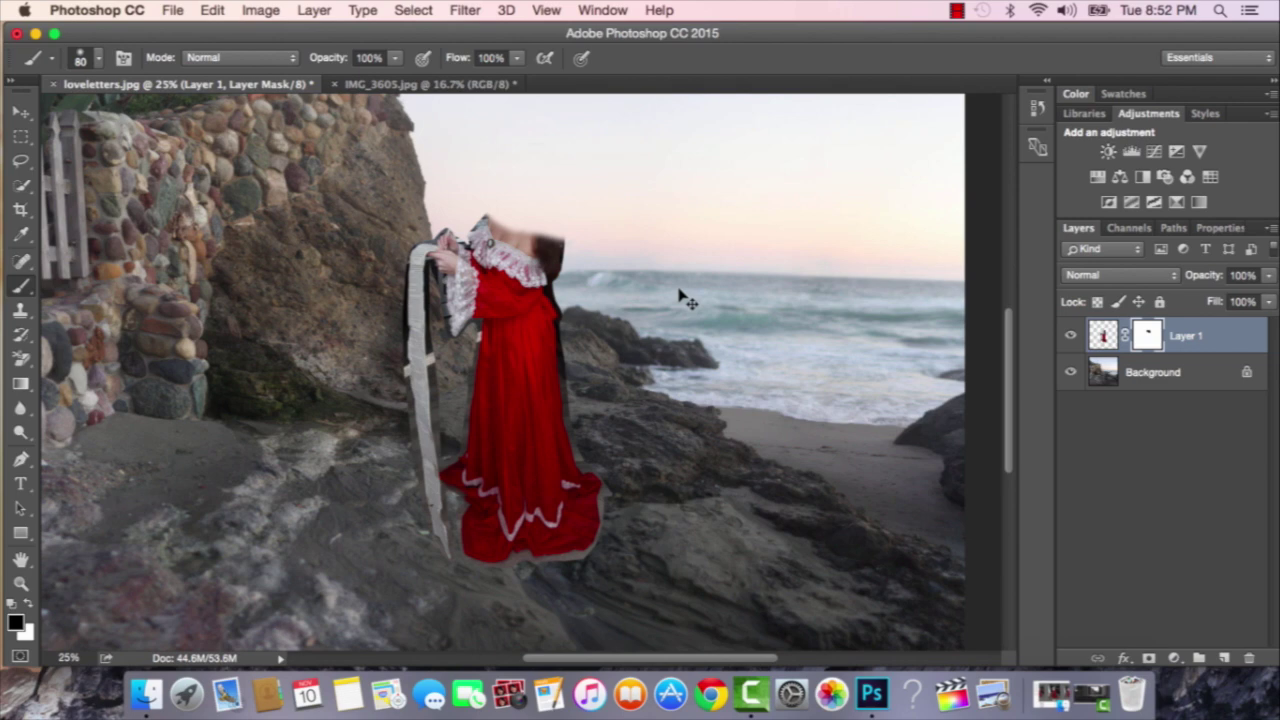
key("v")
mouse_move(537, 385)
left_mouse_down()
mouse_move(531, 365)
mouse_move(585, 222)
mouse_move(542, 244)
mouse_move(559, 270)
left_mouse_up()
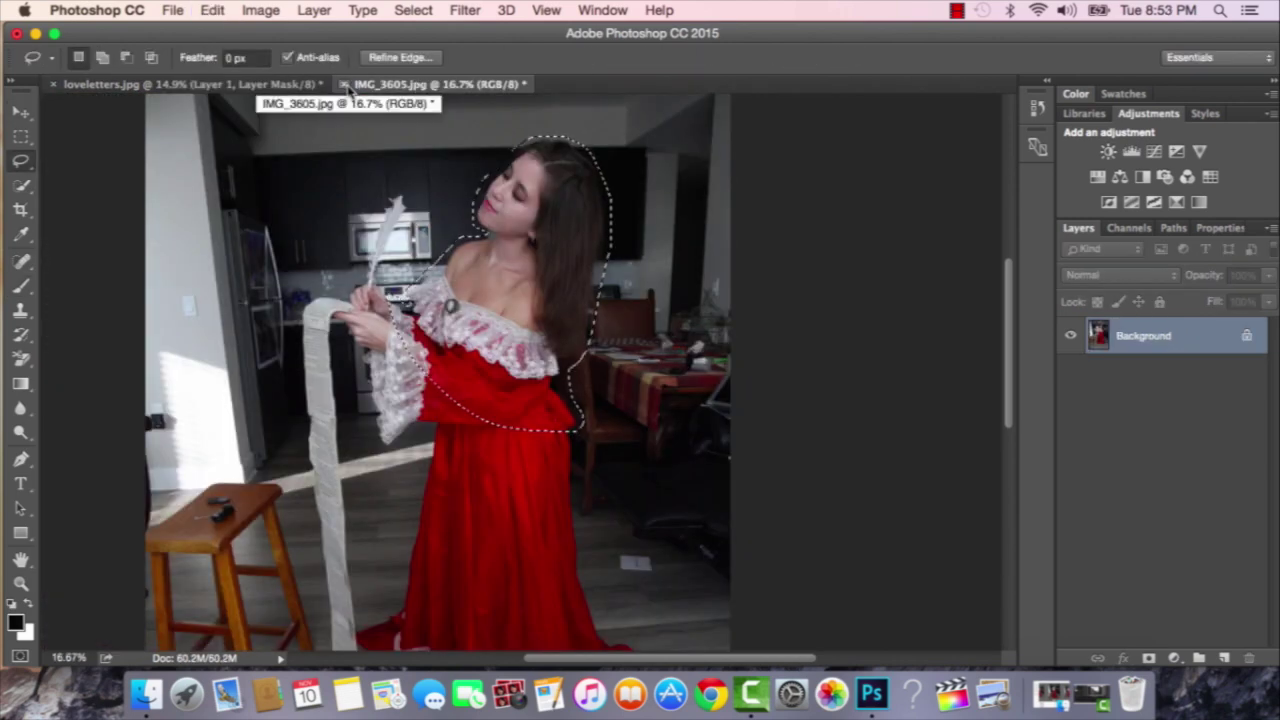
Close IMG_3605.jpg and paste the copied upper body into loveletters.jpg as a new layer.
left_click(349, 84)
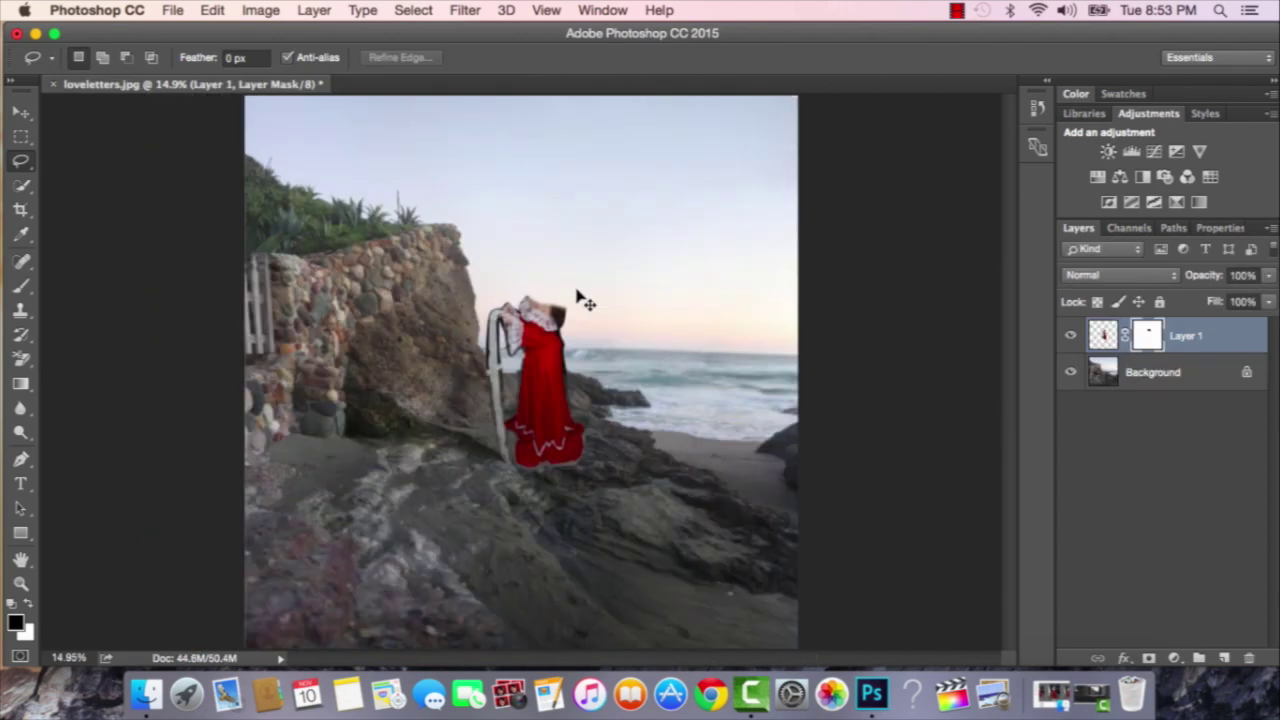
key("super+v")
key("super+equal")
key("super+equal")
key("super+equal")
Scale down the pasted upper body and position it over the top of the red dress.
key("super+t")
left_click_drag(555, 275, 595, 196)
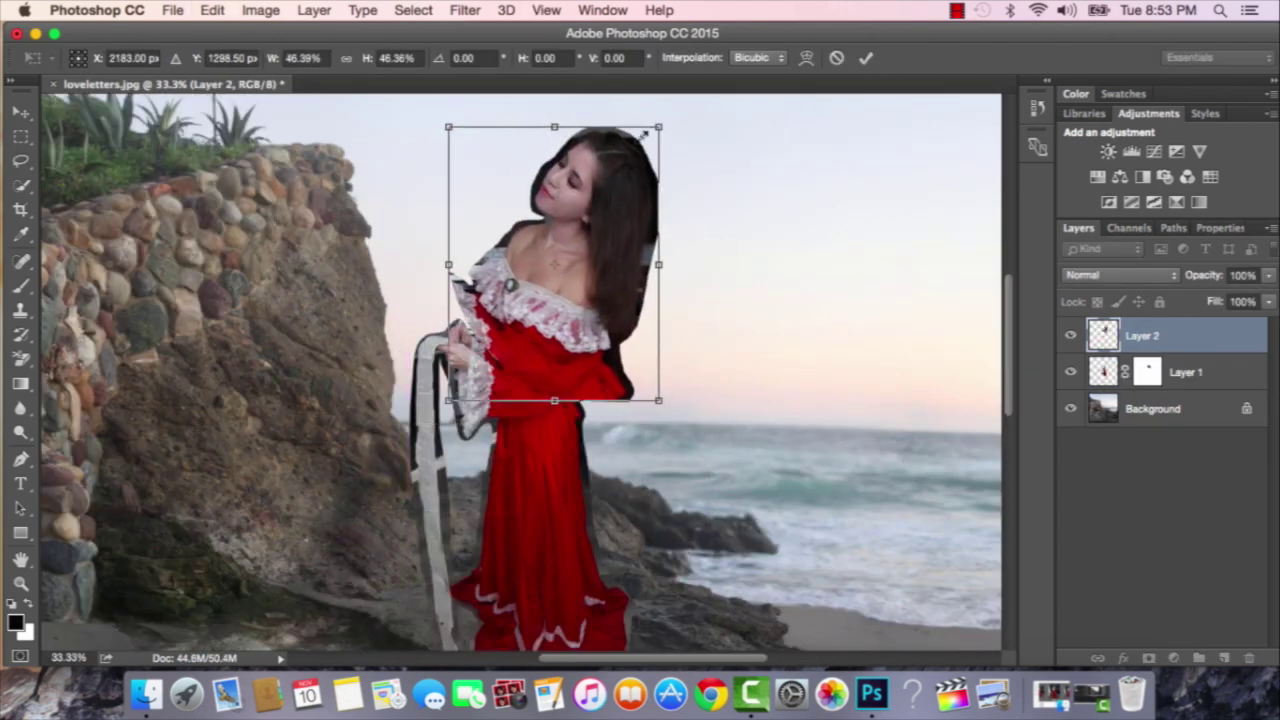
left_click_drag(645, 134, 614, 188)
left_click_drag(577, 245, 522, 346)
key("Return")
Compare the composite with and without the pasted upper-body layer.
key("super+equal")
left_click(1071, 340)
left_click(1071, 340)
left_click(1071, 340)
left_click(1071, 340)
left_click(1071, 340)
left_click(1071, 340)
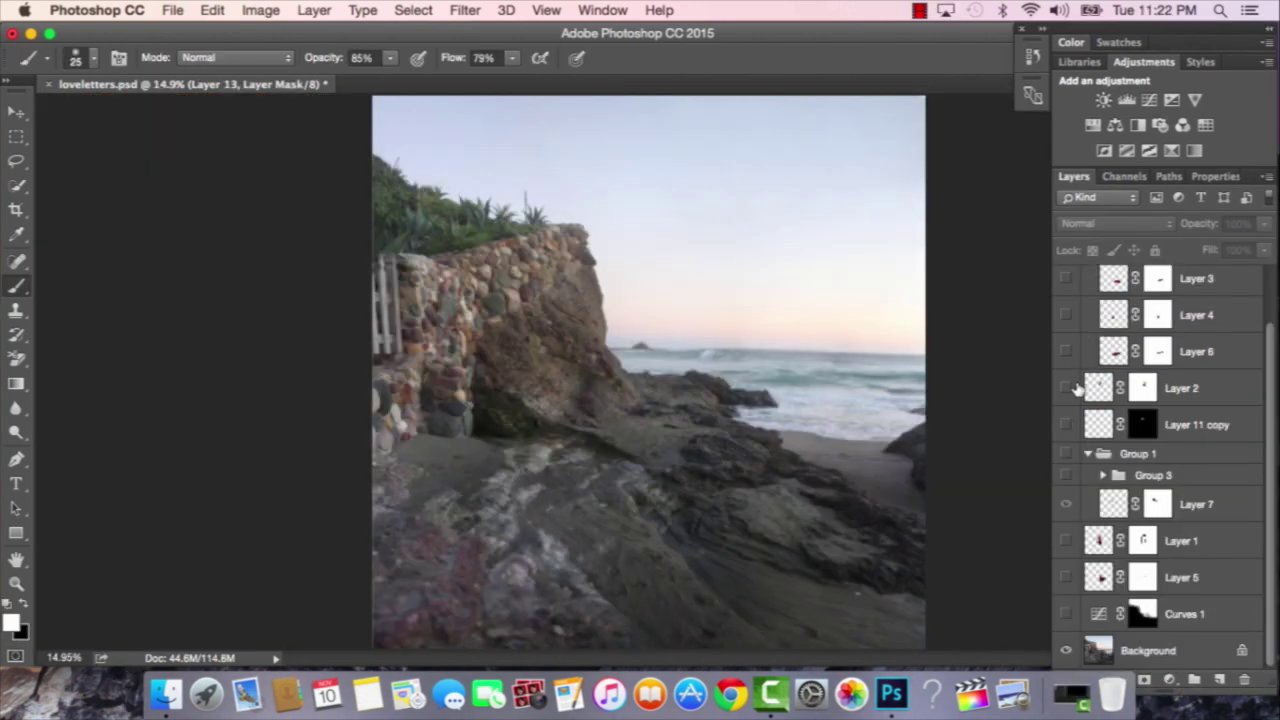
Show Layer 2, Layer 1, Layer 13, Layer 3, Layer 4 and Layer 6 to build up the woman and her dress train.
left_click(1066, 388)
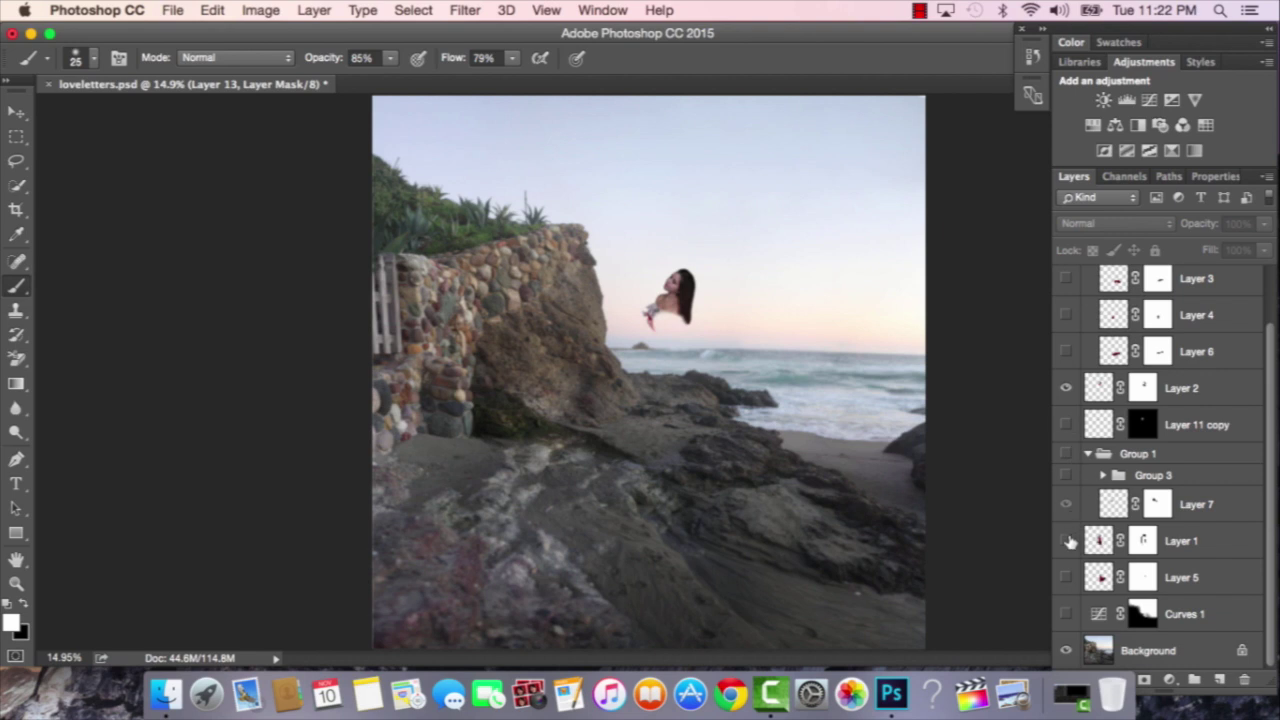
left_click(1066, 541)
scroll(1248, 447, "up", 2)
left_click(1066, 306)
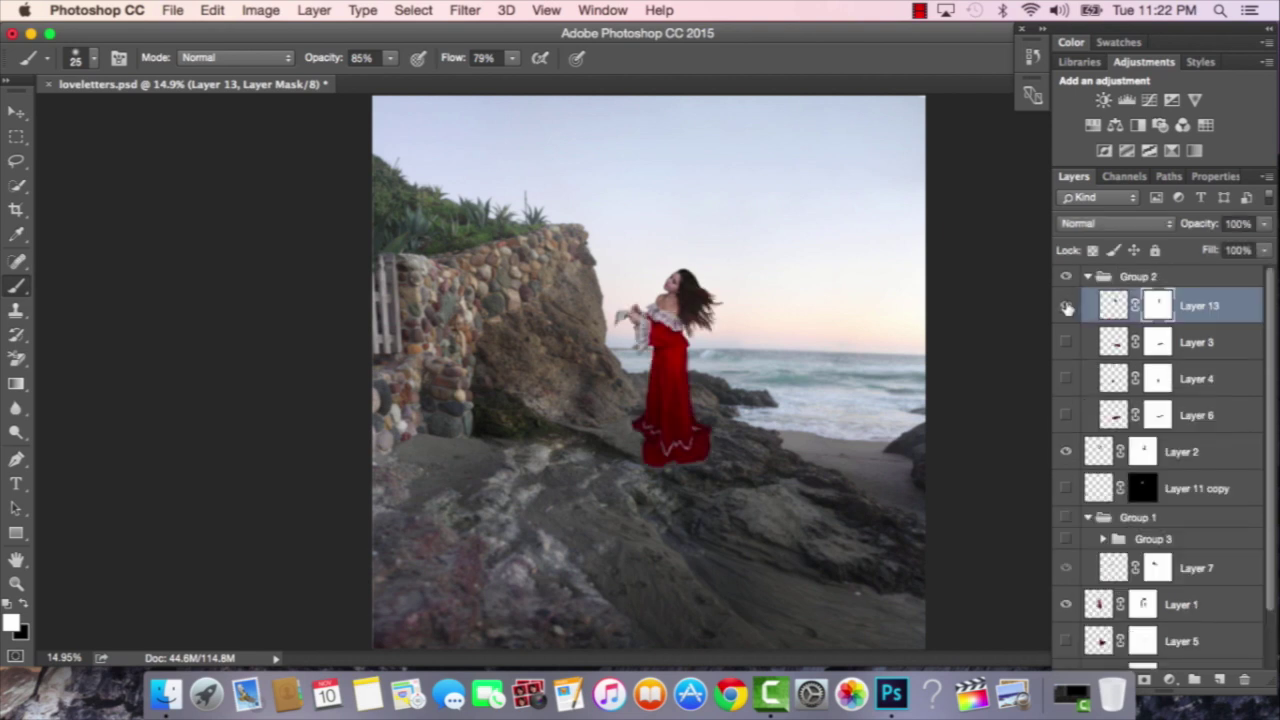
left_click(1066, 342)
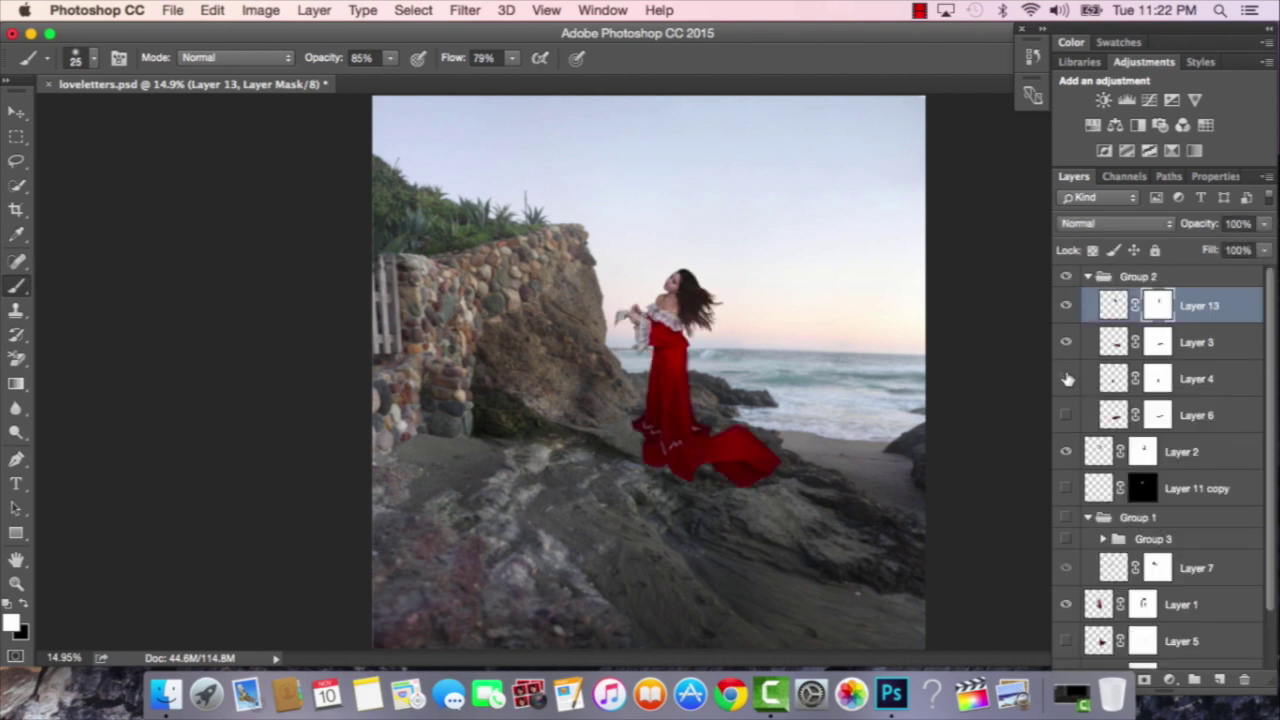
left_click(1066, 378)
left_click(1066, 415)
Show Layer 11 copy, Group 1, Group 3, Layer 5 and the Curves 1 adjustment.
left_click(1066, 452)
left_click(1066, 517)
left_click(1066, 539)
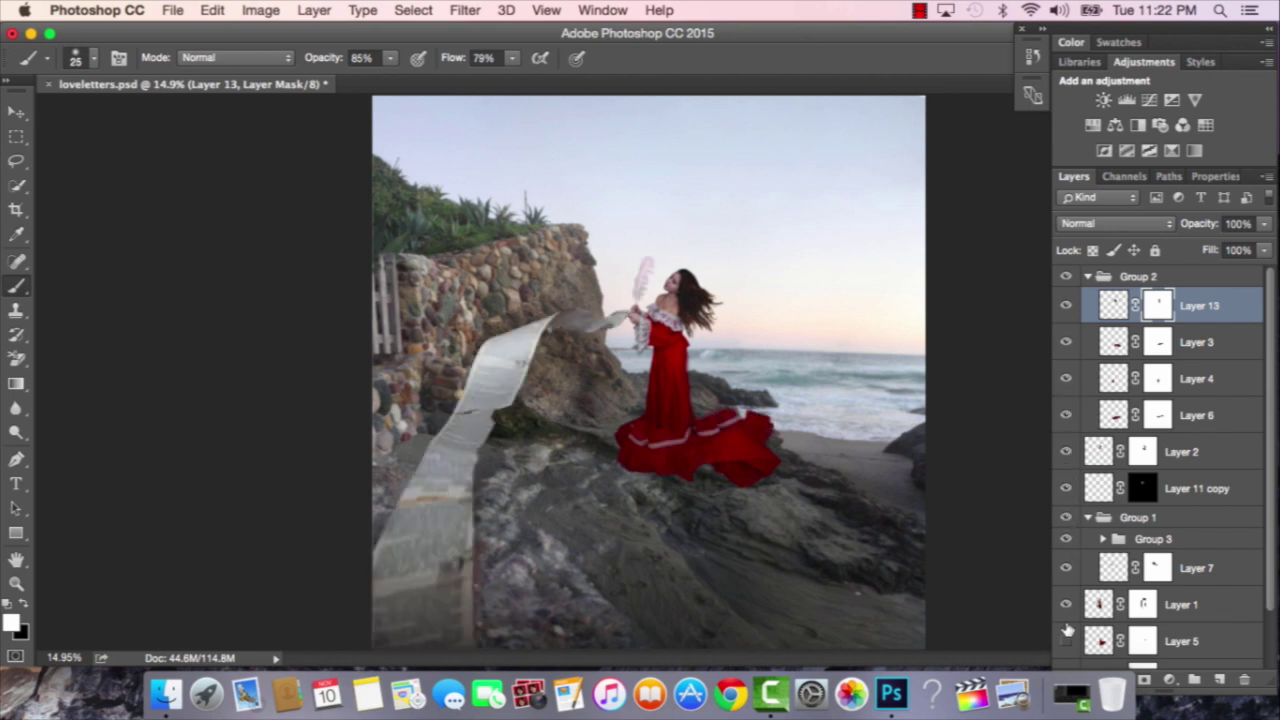
left_click(1066, 641)
scroll(1072, 614, "down", 2)
left_click(1066, 614)
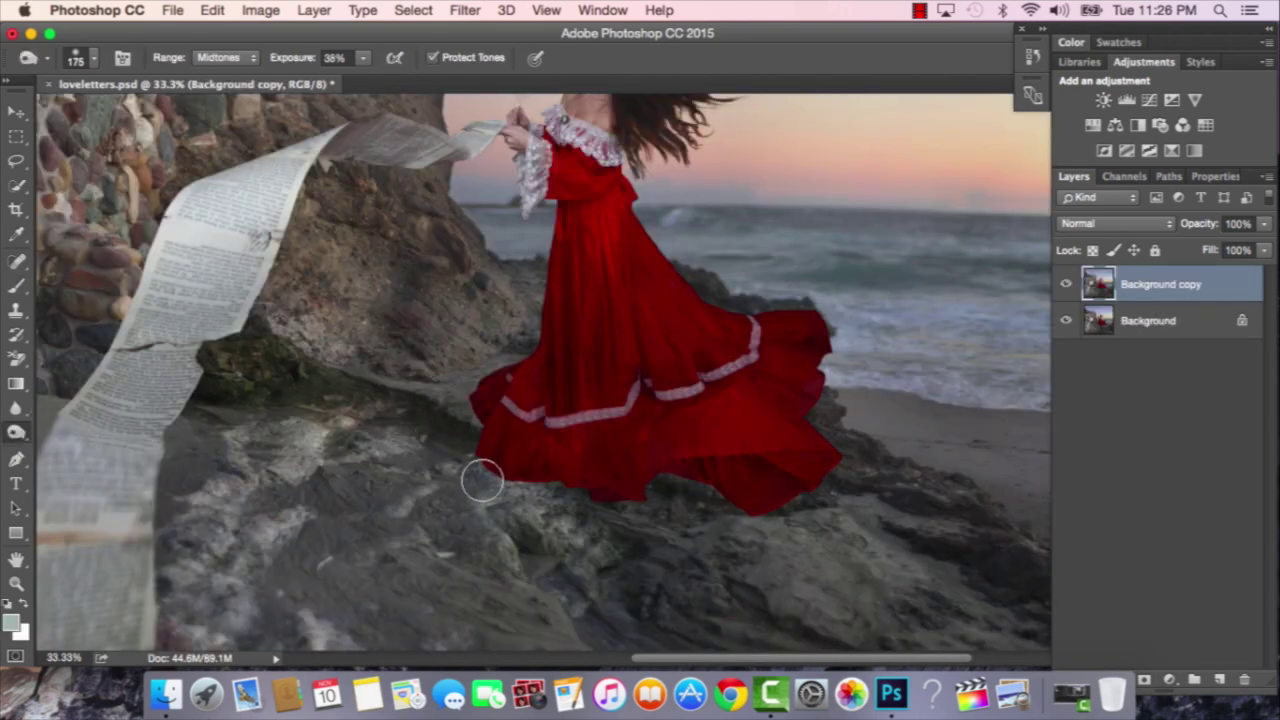
Burn the rocks beneath the dress hem on Background copy with Midtones at 38% exposure, reducing the brush size.
mouse_move(552, 508)
left_mouse_down()
mouse_move(540, 500)
mouse_move(617, 523)
mouse_move(691, 523)
mouse_move(654, 502)
mouse_move(791, 526)
mouse_move(833, 515)
left_mouse_up()
key("bracketleft")
key("bracketleft")
key("bracketleft")
key("bracketleft")
key("bracketleft")
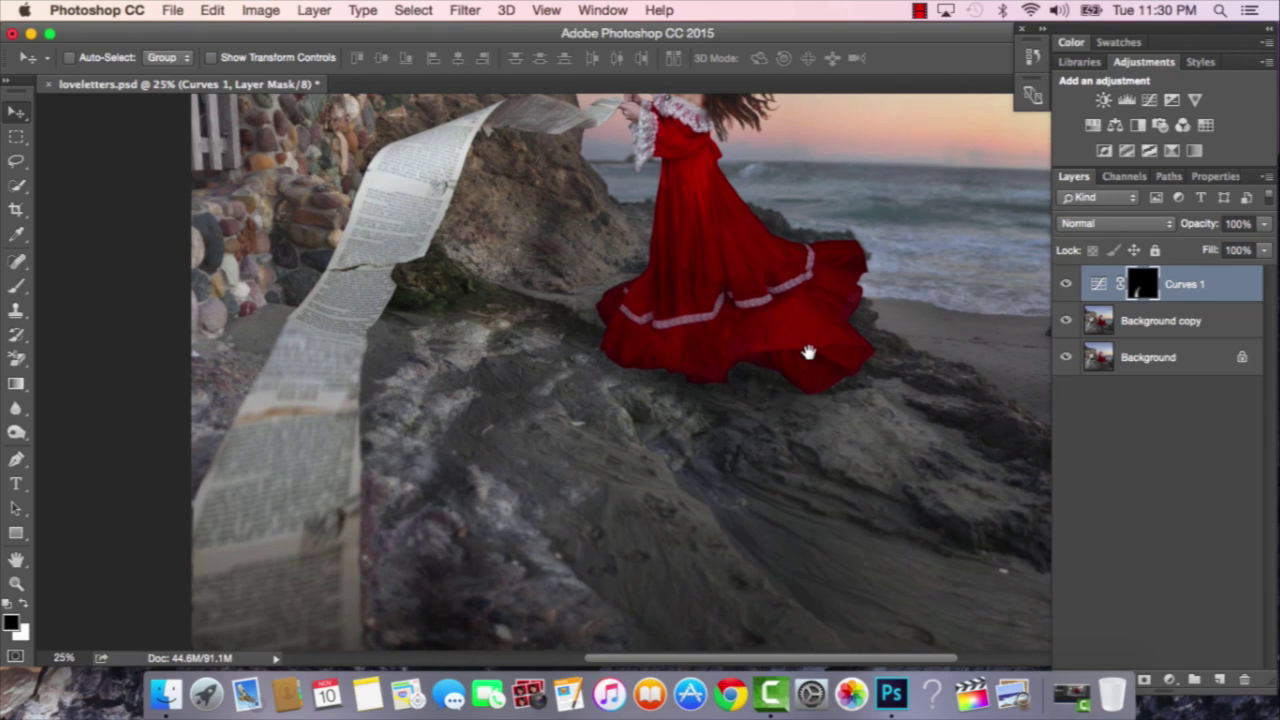
Compare the foreground rocks with and without the Curves 1 adjustment.
scroll(809, 351, "down", 2)
left_click(1074, 288)
left_click(1073, 289)
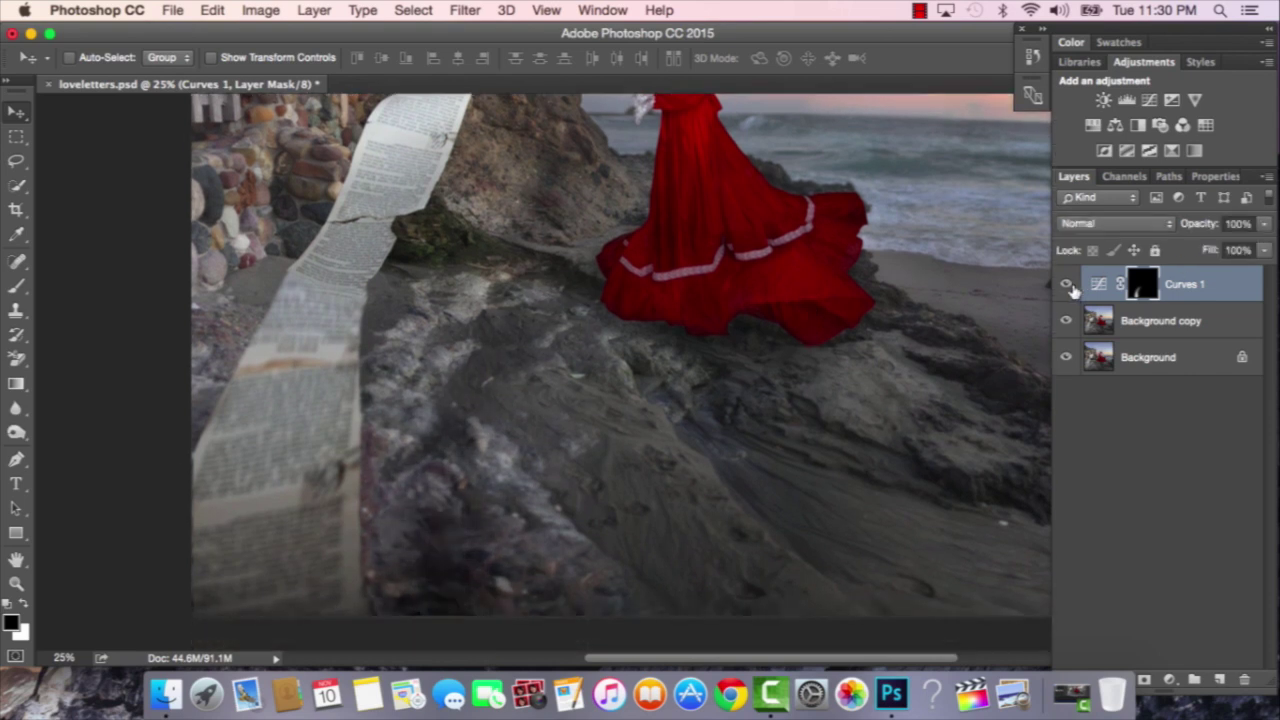
left_click(1066, 285)
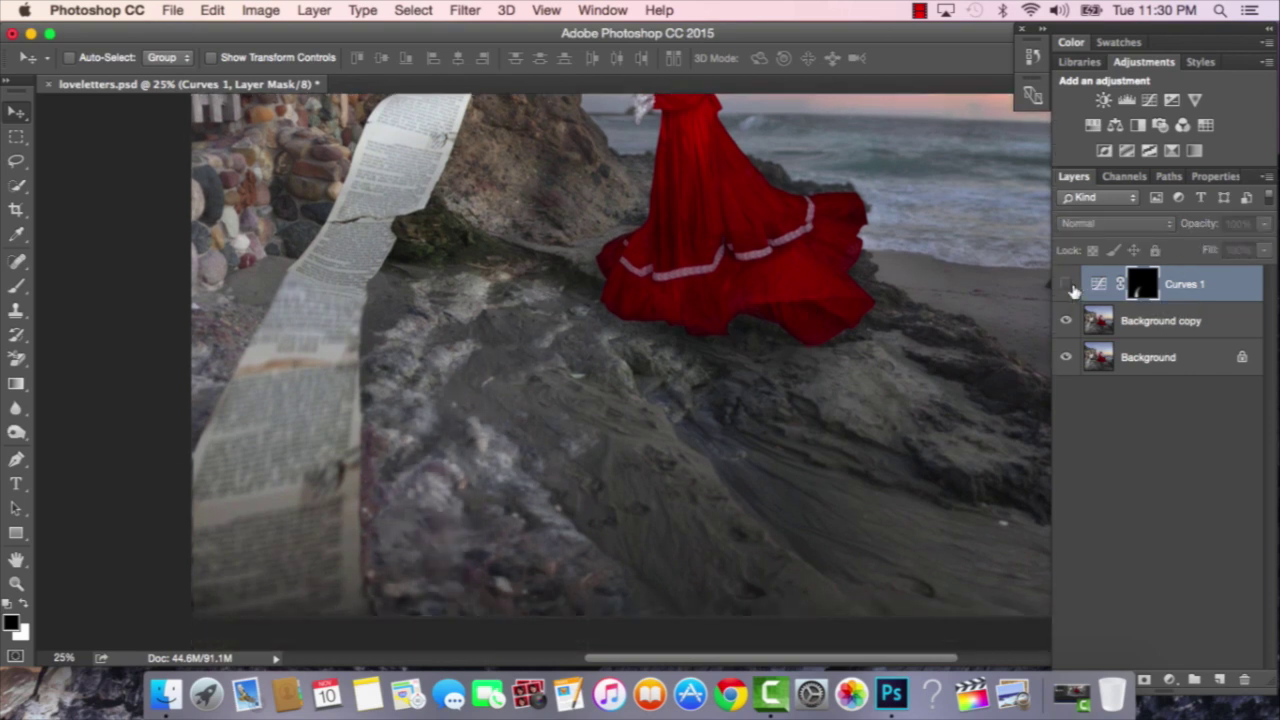
left_click(1066, 285)
key("super+0")
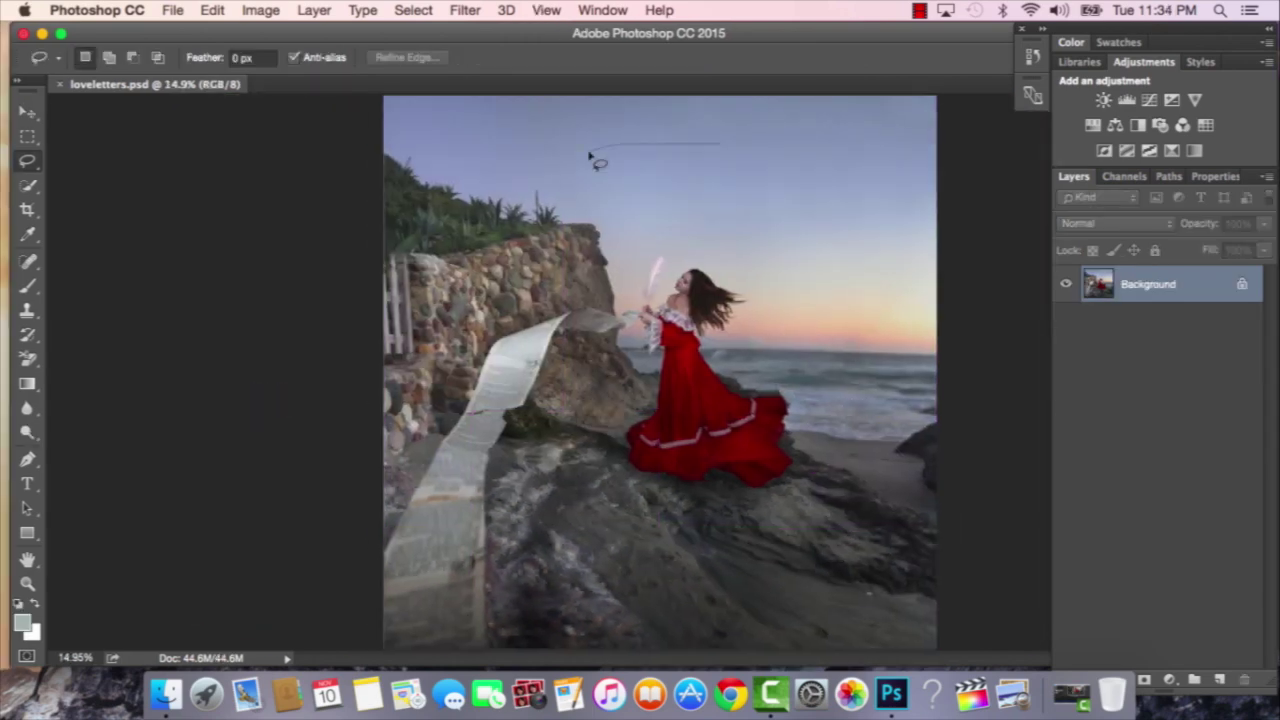
Lasso a large rounded area around the woman and increase its Smooth and Feather amounts in Refine Edge.
mouse_move(754, 378)
left_mouse_down()
mouse_move(814, 294)
mouse_move(771, 180)
mouse_move(725, 145)
left_mouse_up()
left_click(425, 60)
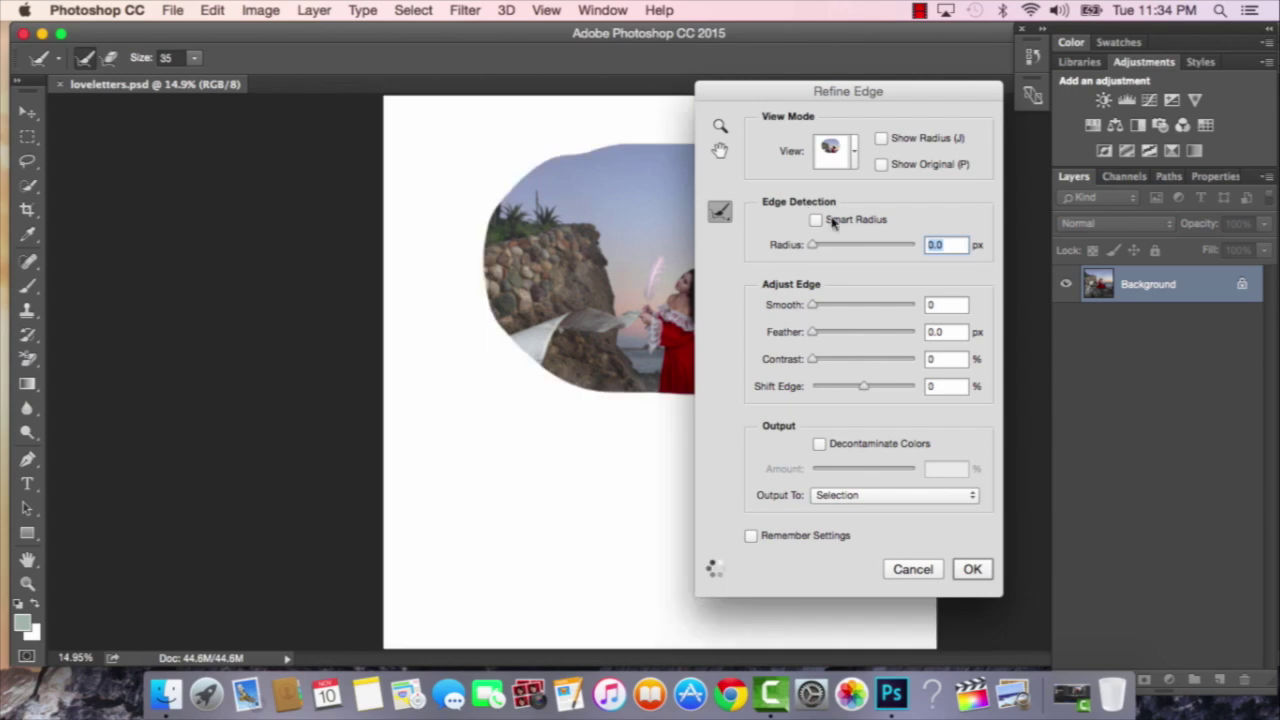
left_click(907, 306)
left_click(908, 333)
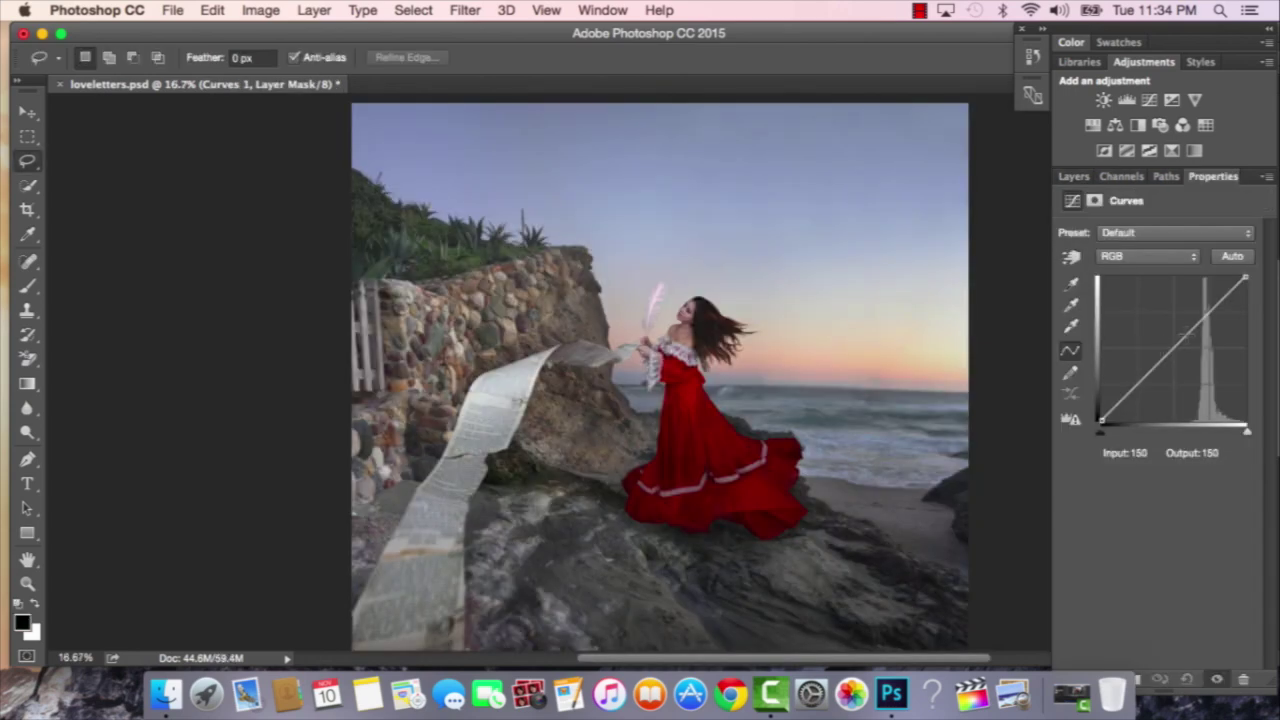
Brighten the selected area with the RGB curve by raising midtones, lifting shadows to input 35, output 67, and pulling in the white point.
left_click_drag(1168, 350, 1158, 338)
left_click_drag(1124, 392, 1121, 383)
left_click_drag(1247, 431, 1221, 432)
key("super+z")
key("super+z")
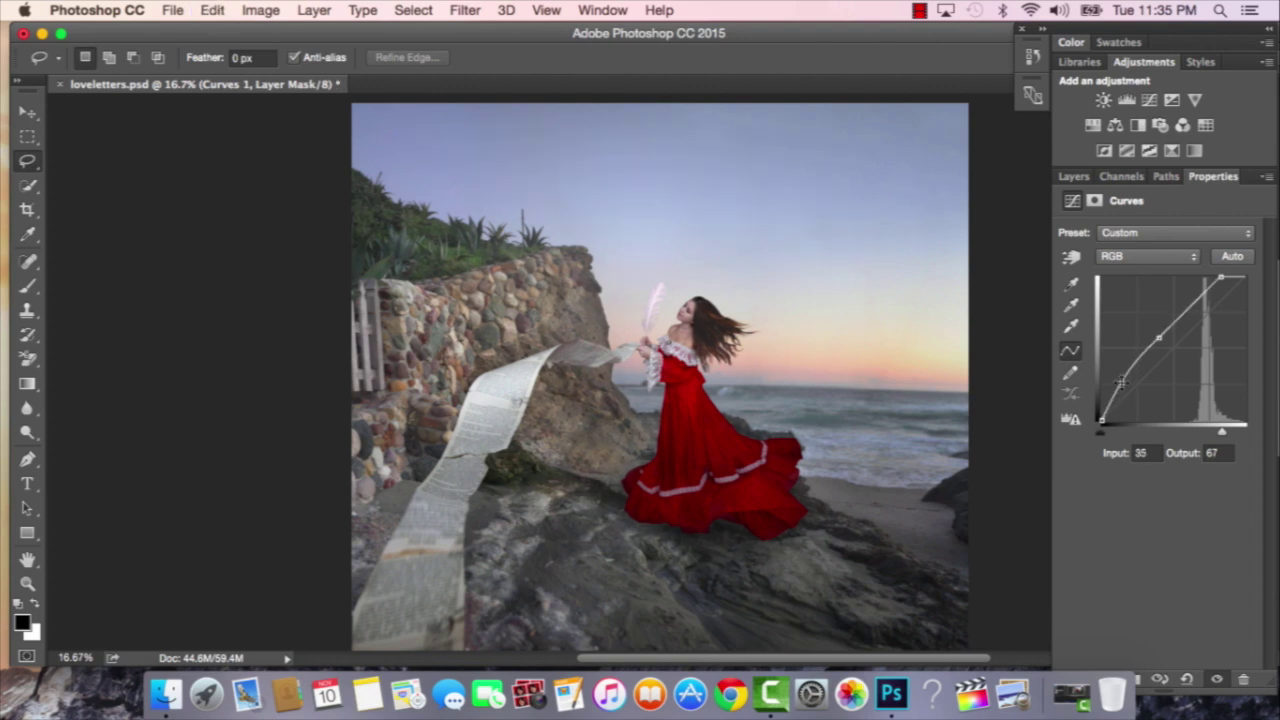
Refine the RGB curve with another shadow point and a highlight point at input 138, output 202.
key("super+shift+z")
left_click_drag(1110, 400, 1113, 402)
key("super+z")
key("super+z")
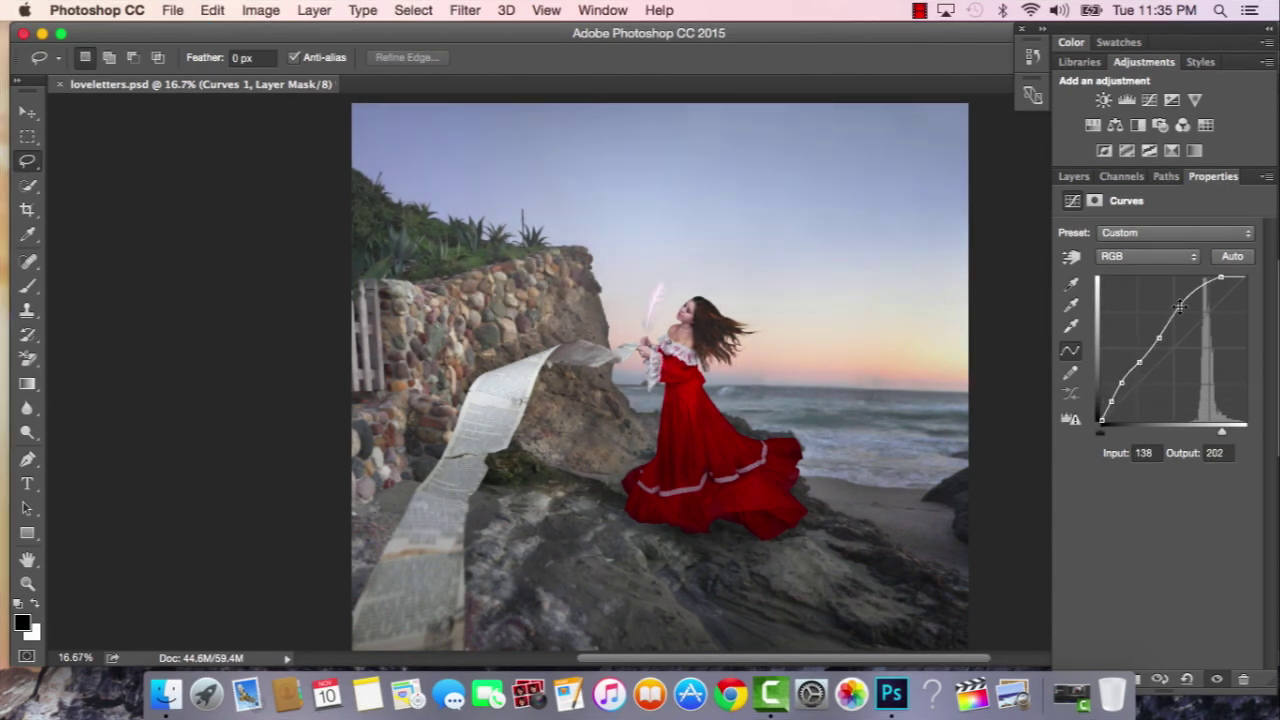
key("super+z")
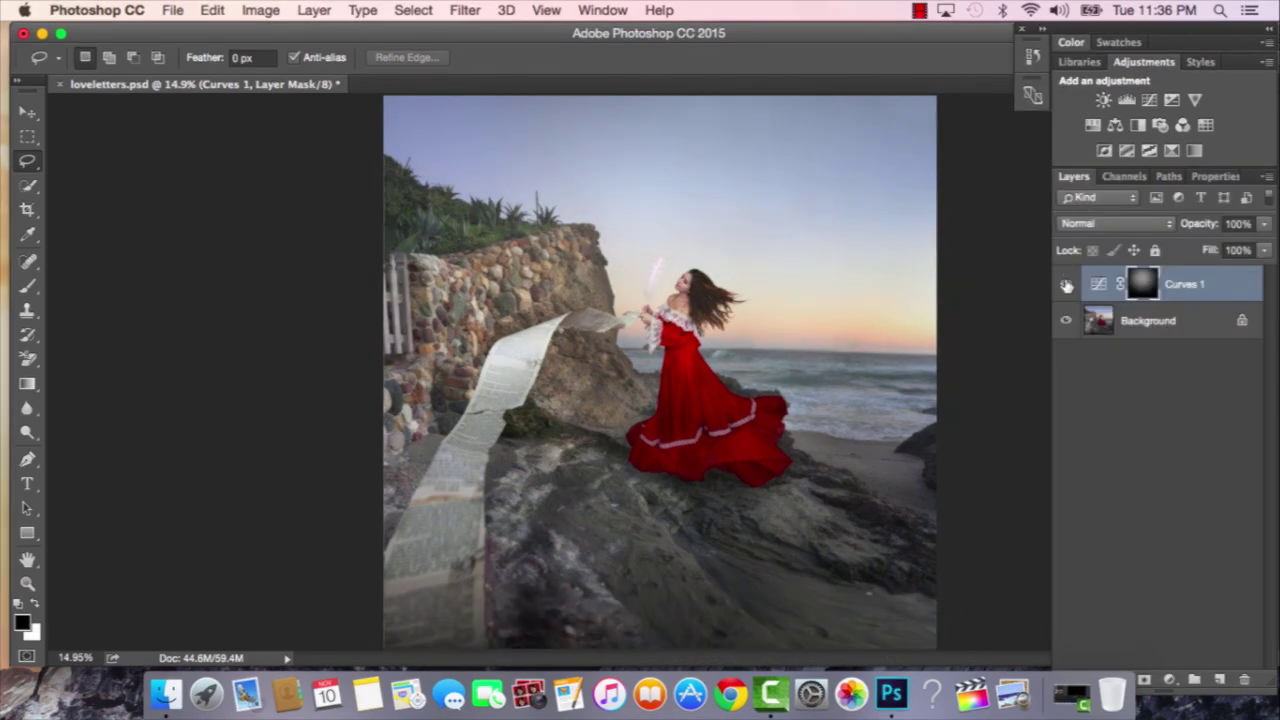
Compare the image with and without the masked Curves 1 layer, both as a whole and close up on the woman.
left_click(1065, 285)
left_click(1065, 285)
left_click(1065, 285)
left_click(1065, 285)
key("super+0")
key("super+equal")
key("super+equal")
key("super+equal")
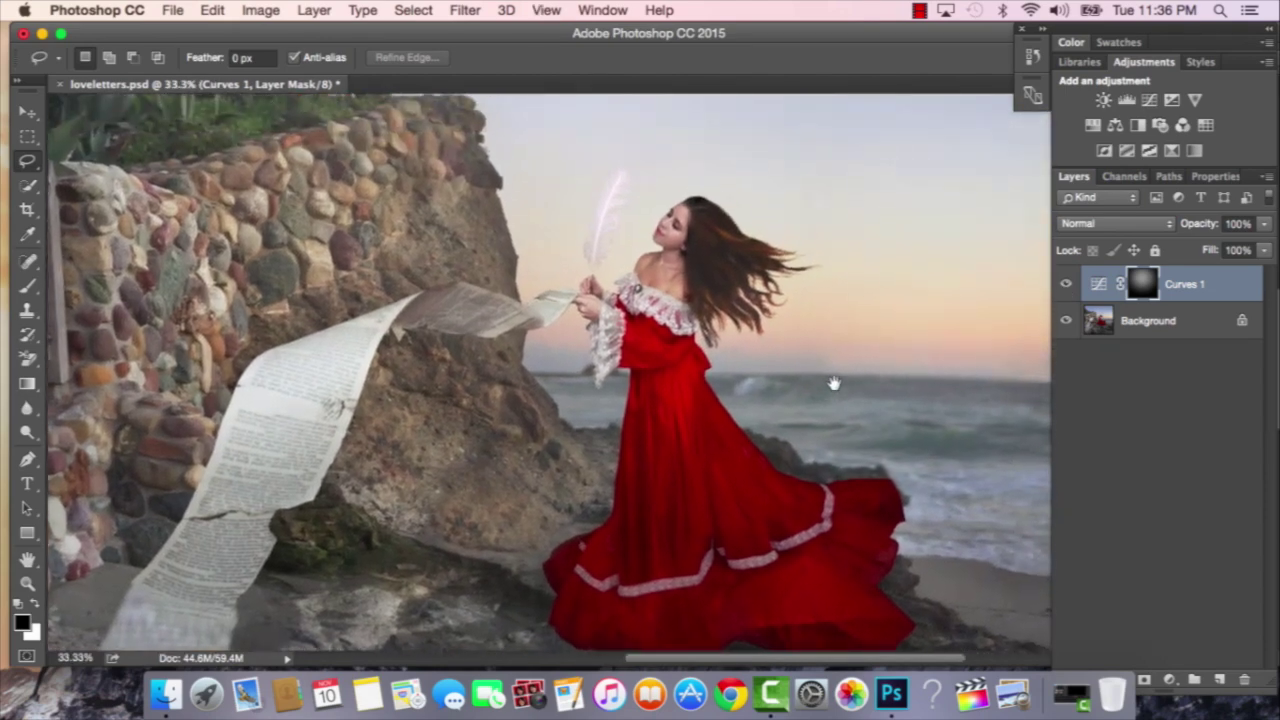
left_click(1065, 285)
left_click(1065, 285)
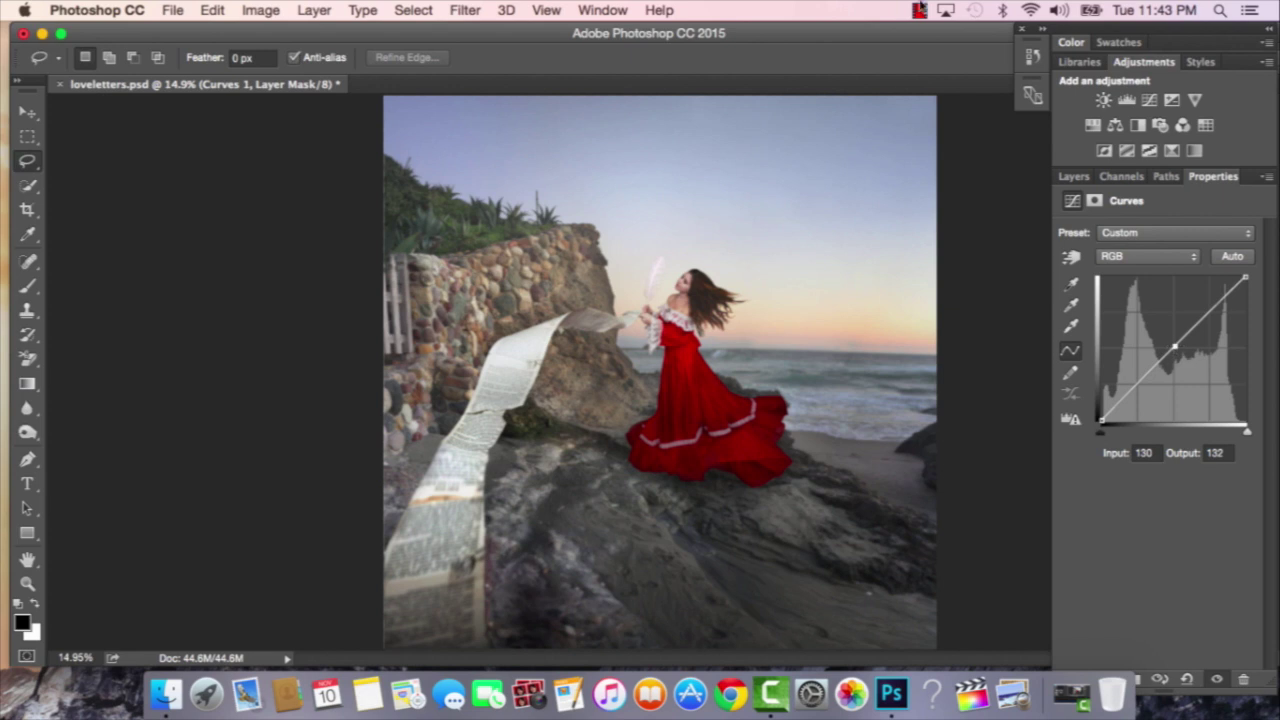
left_click(919, 11)
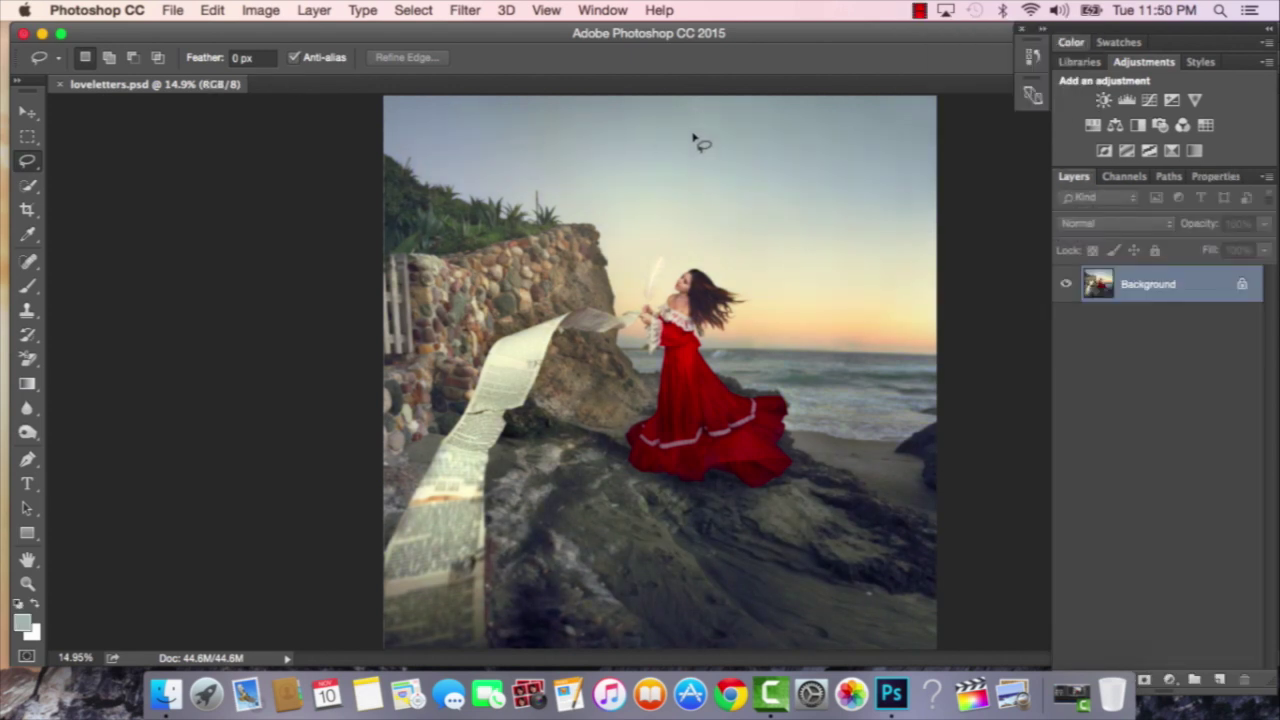
Lasso a large rounded area around the woman, letter and rocks, and invert the selection to cover the image's edges.
mouse_move(752, 150)
left_mouse_down()
mouse_move(654, 146)
mouse_move(531, 189)
left_mouse_up()
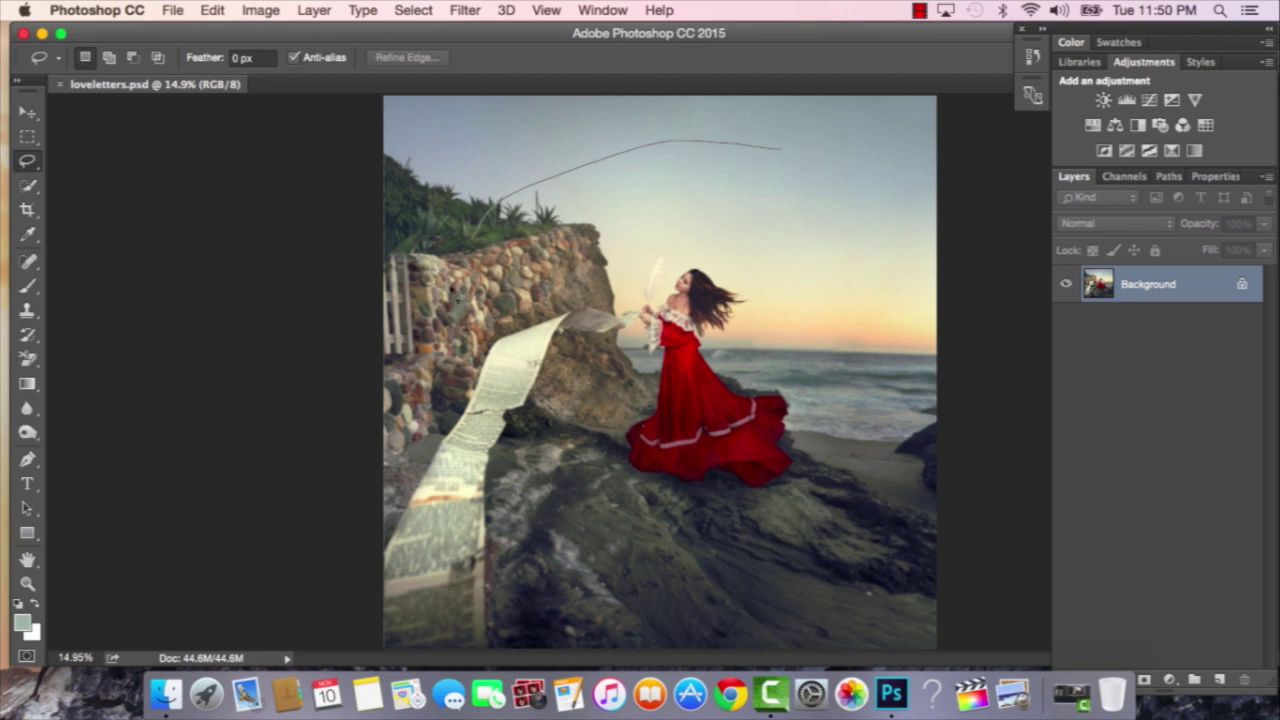
mouse_move(422, 490)
left_mouse_down()
mouse_move(487, 612)
mouse_move(582, 628)
mouse_move(840, 620)
mouse_move(894, 528)
mouse_move(900, 273)
mouse_move(833, 193)
left_mouse_up()
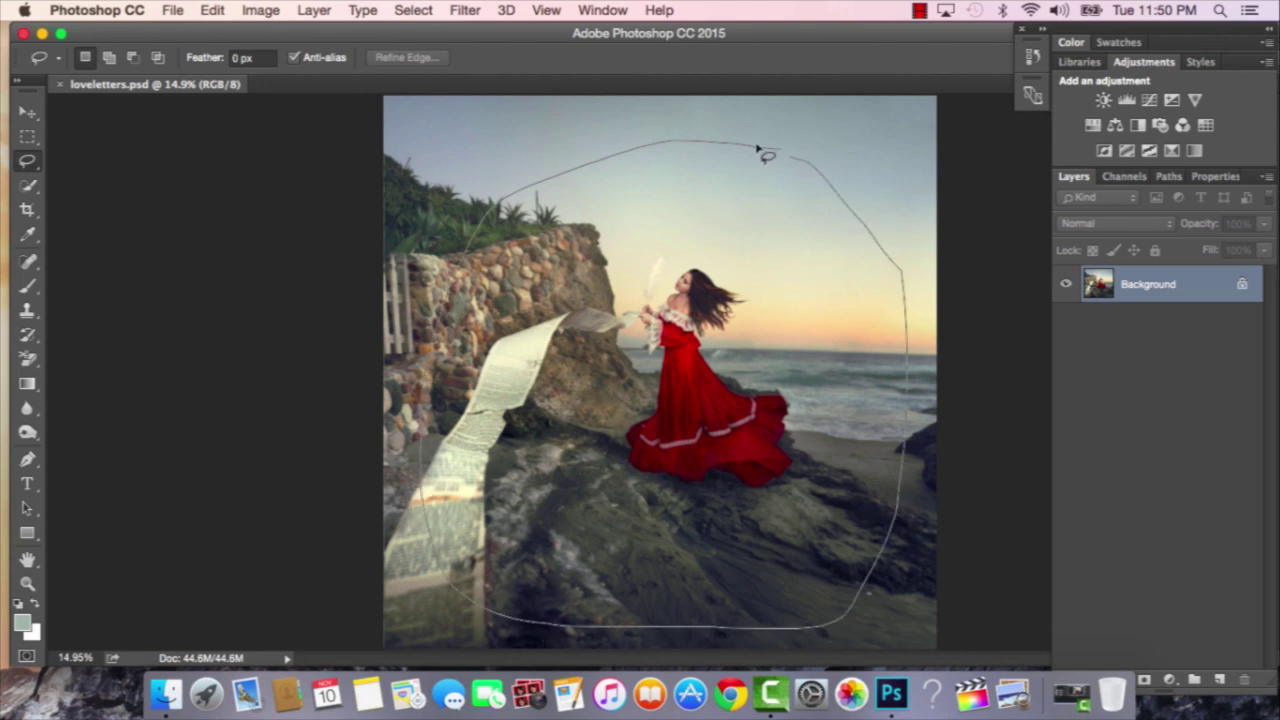
left_click_drag(770, 155, 784, 152)
left_click(413, 10)
left_click(428, 87)
Refine the inverted selection's edge with Smooth 99 and Feather about 596 px.
left_click(408, 58)
left_click(913, 305)
left_click(897, 335)
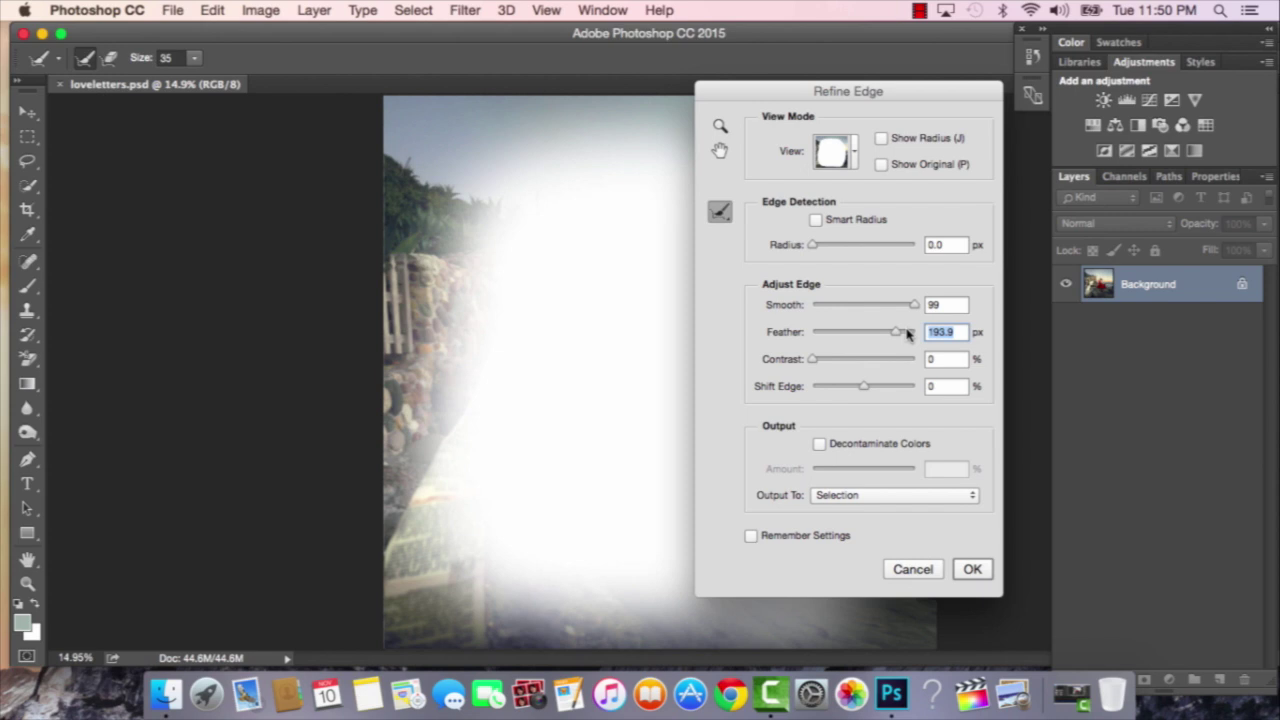
left_click(912, 332)
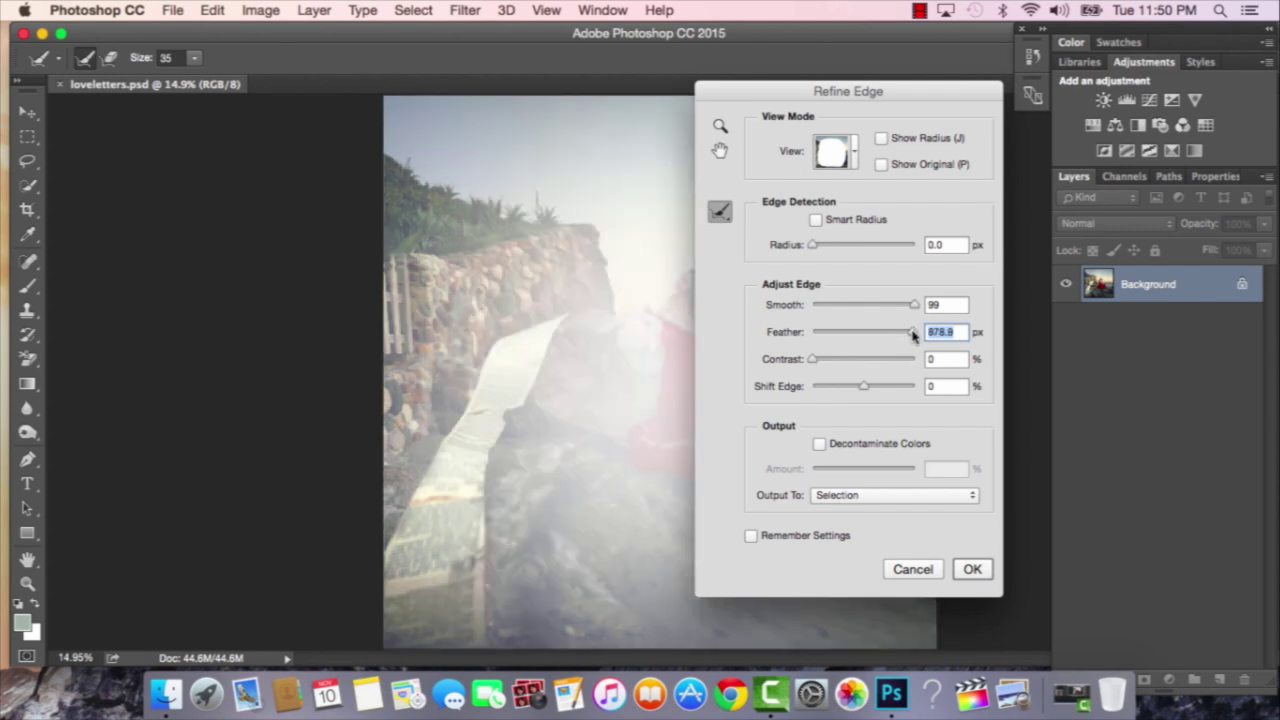
left_click_drag(912, 333, 910, 333)
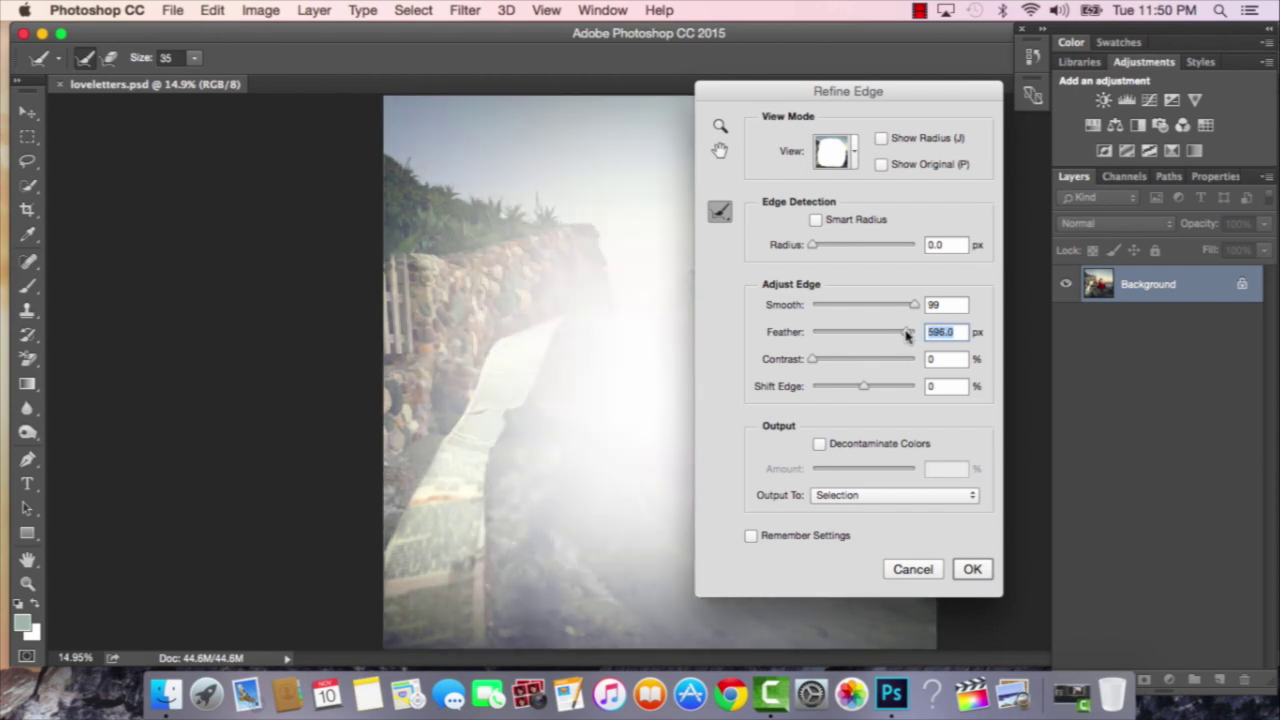
key("Return")
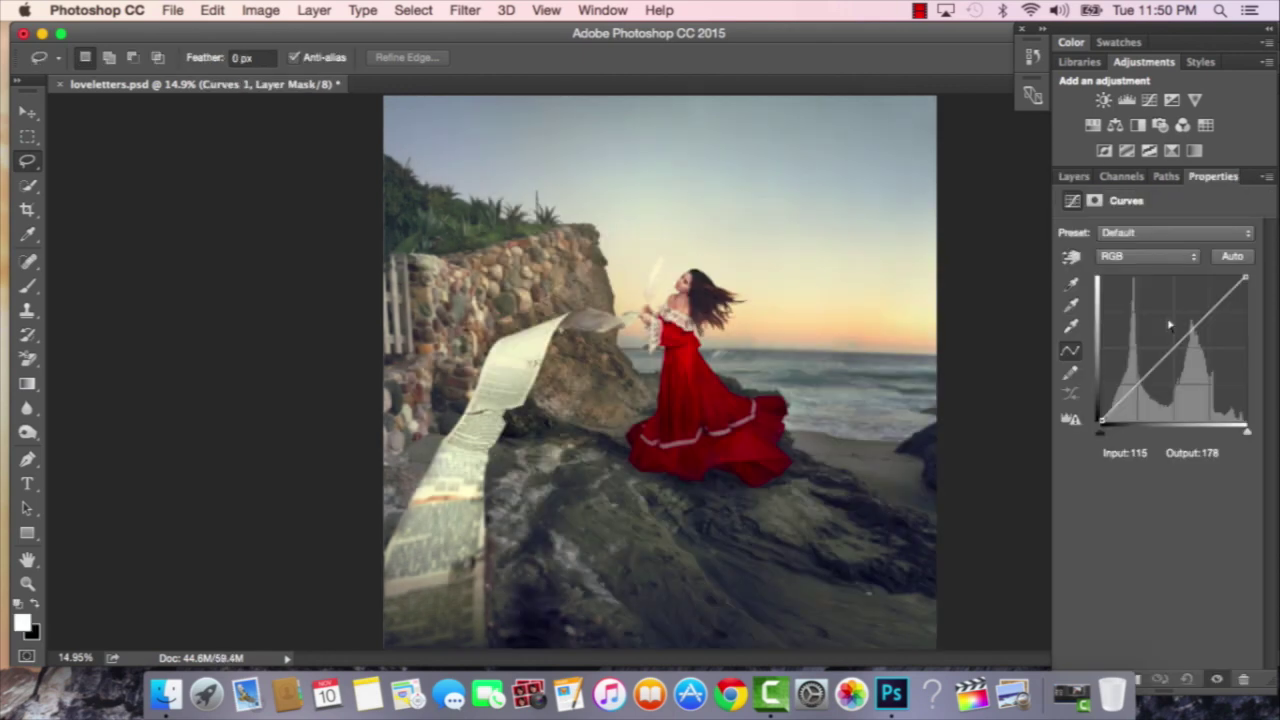
Darken the image's edges with a Curves adjustment, pulling down the RGB midtones and lowering the white point to output 217.
left_click_drag(1176, 350, 1185, 357)
left_click_drag(1245, 280, 1266, 303)
key("super+z")
key("super+z")
key("super+z")
key("super+z")
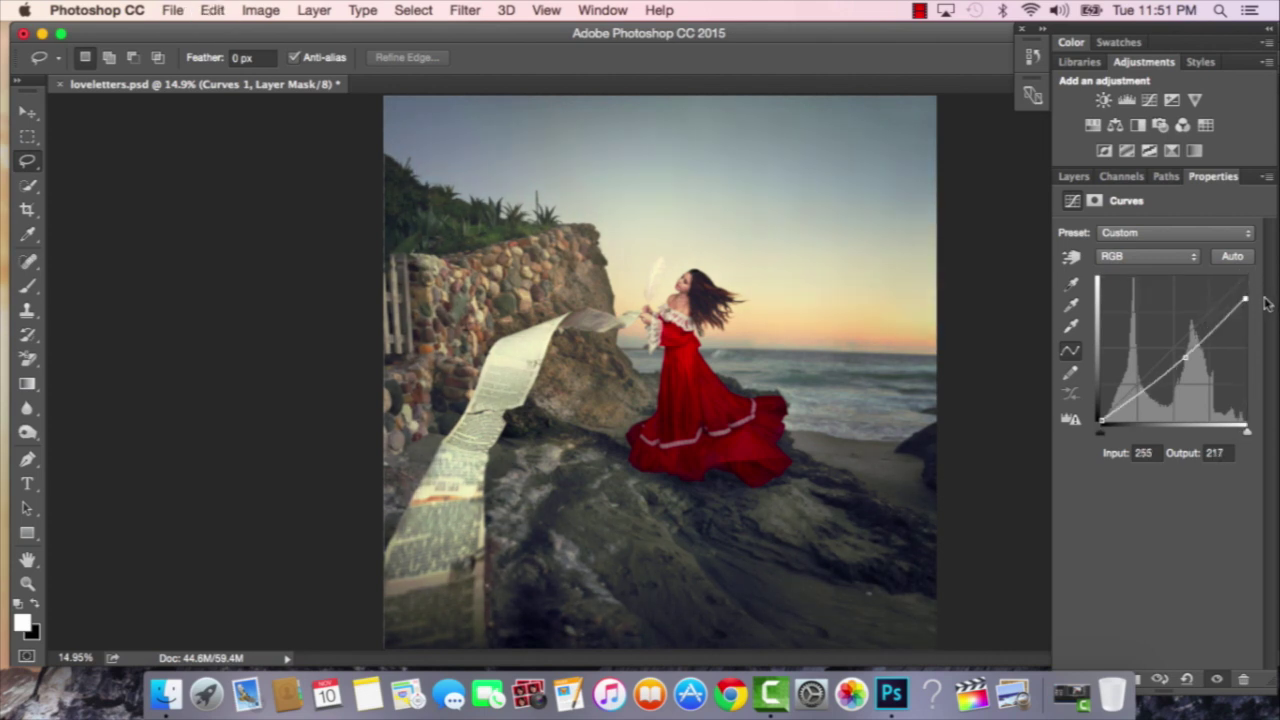
key("super+z")
key("super+z")
Shape the lower half of the RGB curve with extra points, including one at input 112, output 72, and switch to the Blue channel.
left_click(1138, 393)
left_click(1164, 378)
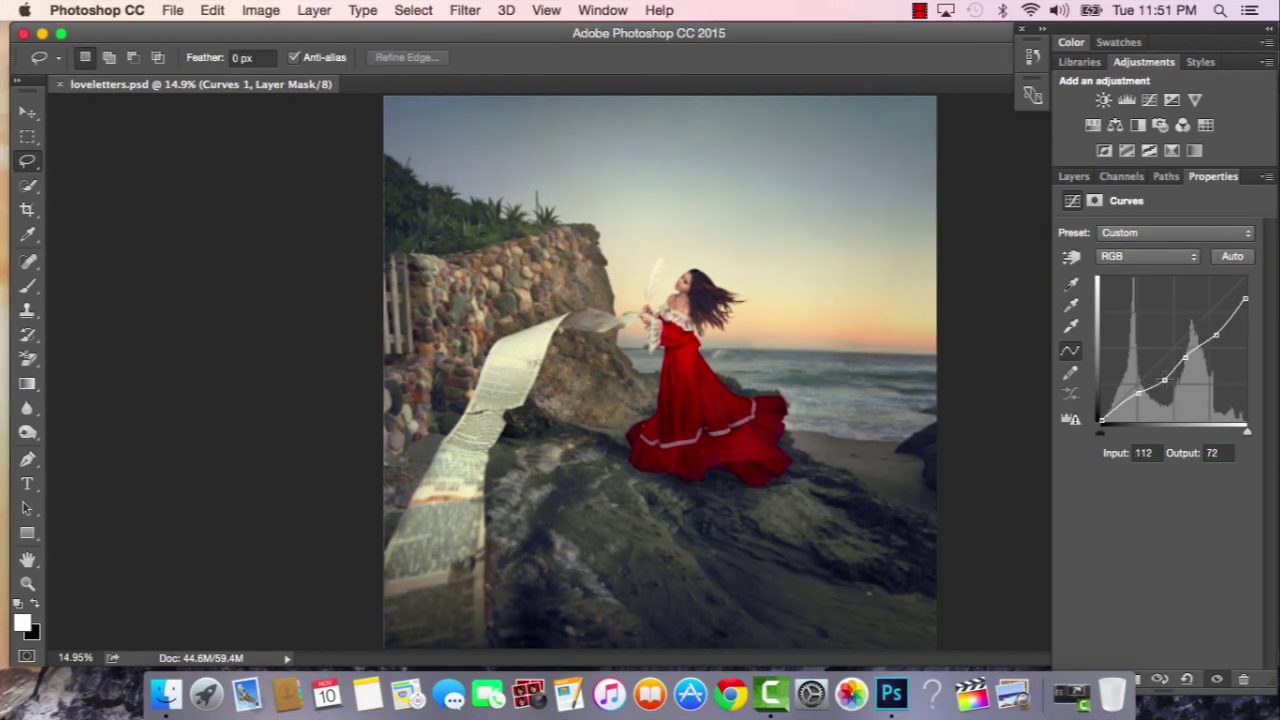
left_click(1149, 384)
left_click(1121, 409)
key("super+z")
key("alt+5")
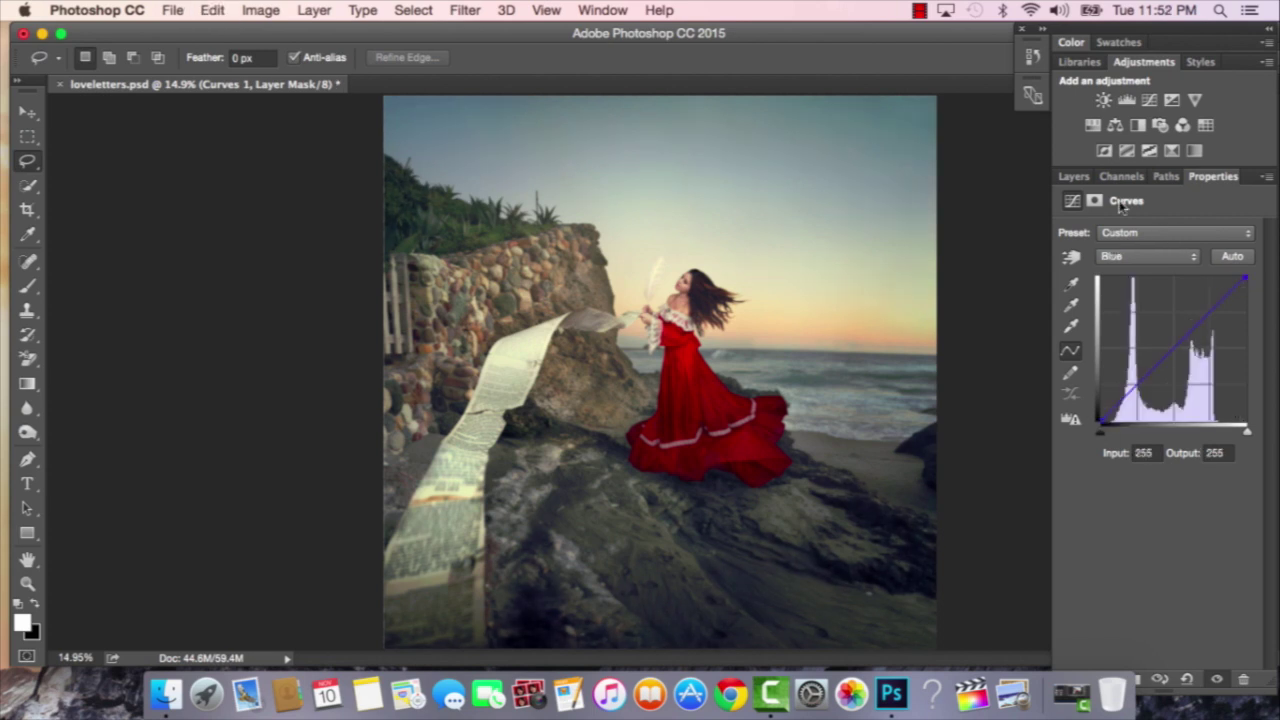
Compare the image with and without the Curves 1 layer and reopen its curve settings.
left_click(1073, 176)
left_click(1066, 284)
left_click(1066, 284)
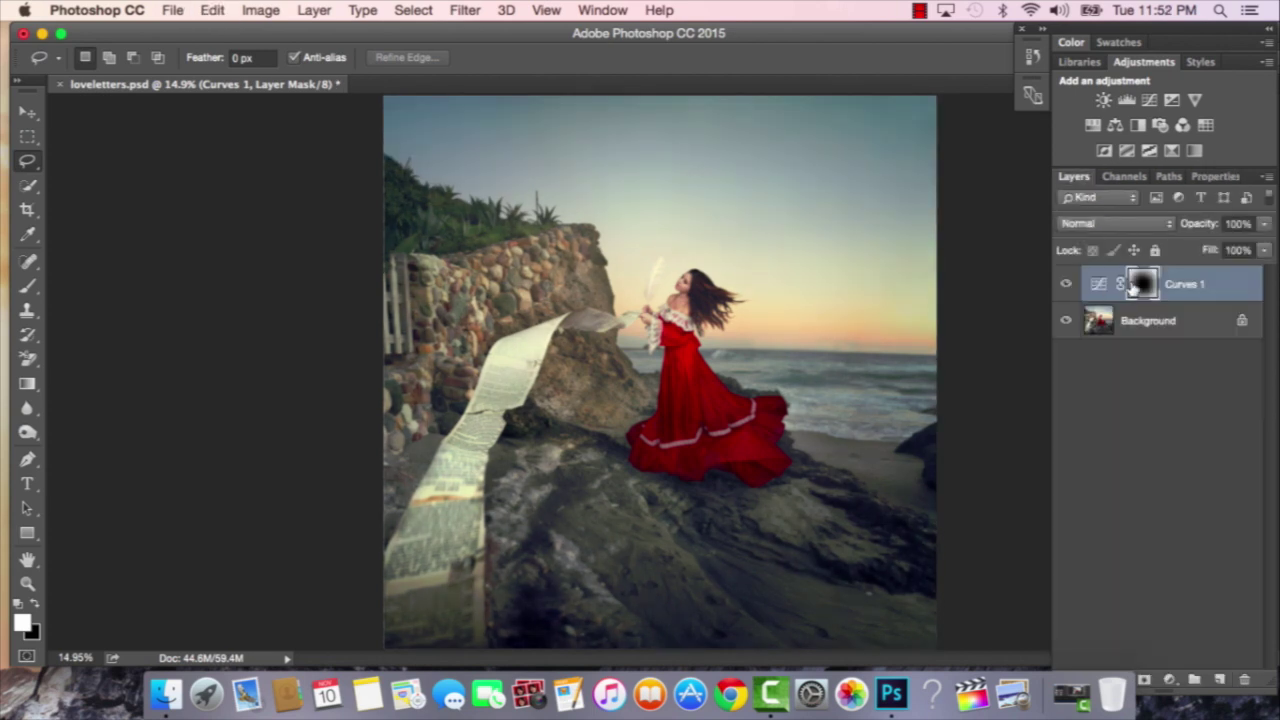
double_click(1113, 287)
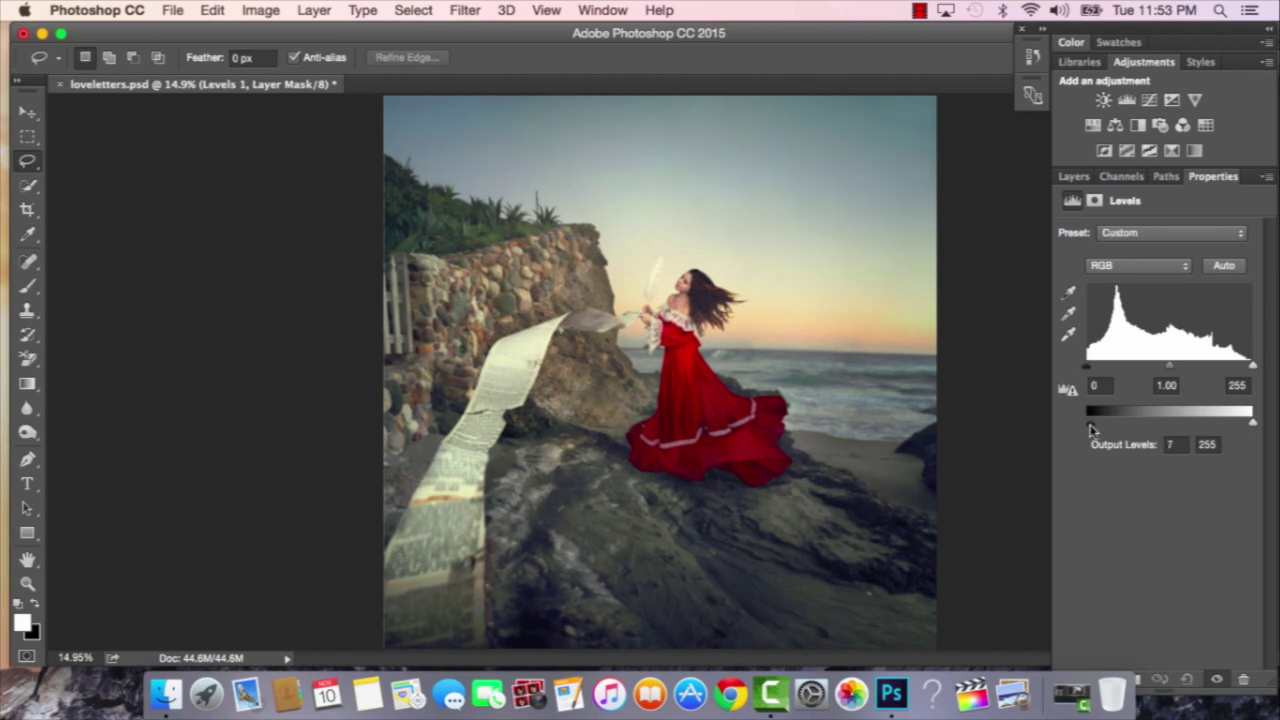
Soften the image's contrast with the Levels adjustment, setting output levels to 4 and 234 and the midtone to about 1.08.
key("super+z")
key("super+z")
left_click(1169, 446)
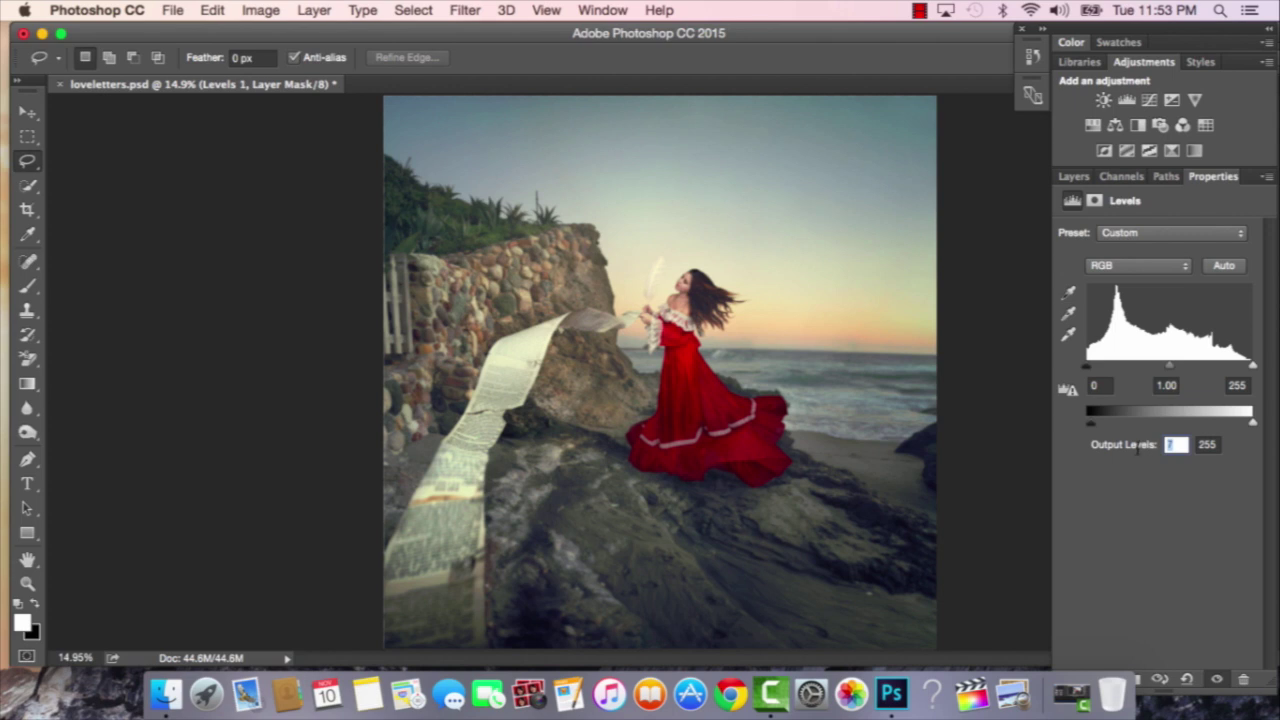
left_click_drag(1252, 428, 1248, 428)
key("super+z")
key("super+z")
left_click_drag(1088, 367, 1092, 370)
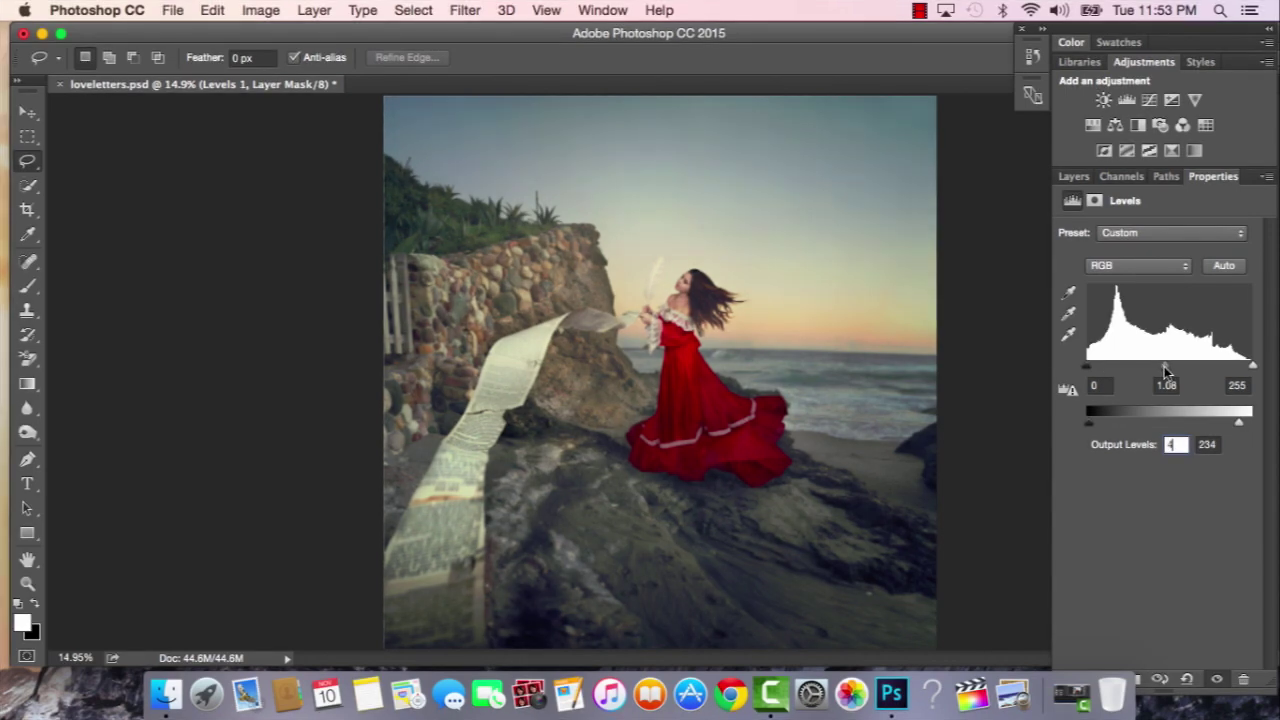
key("Return")
Mask the Levels 1 effect around the woman's face with a black brush and compare the layer on and off.
key("b")
key("x")
left_click(1066, 288)
left_click(1066, 288)
Duplicate the Levels 1 adjustment layer and compare the image before and after the duplication.
left_click_drag(1182, 289, 1221, 681)
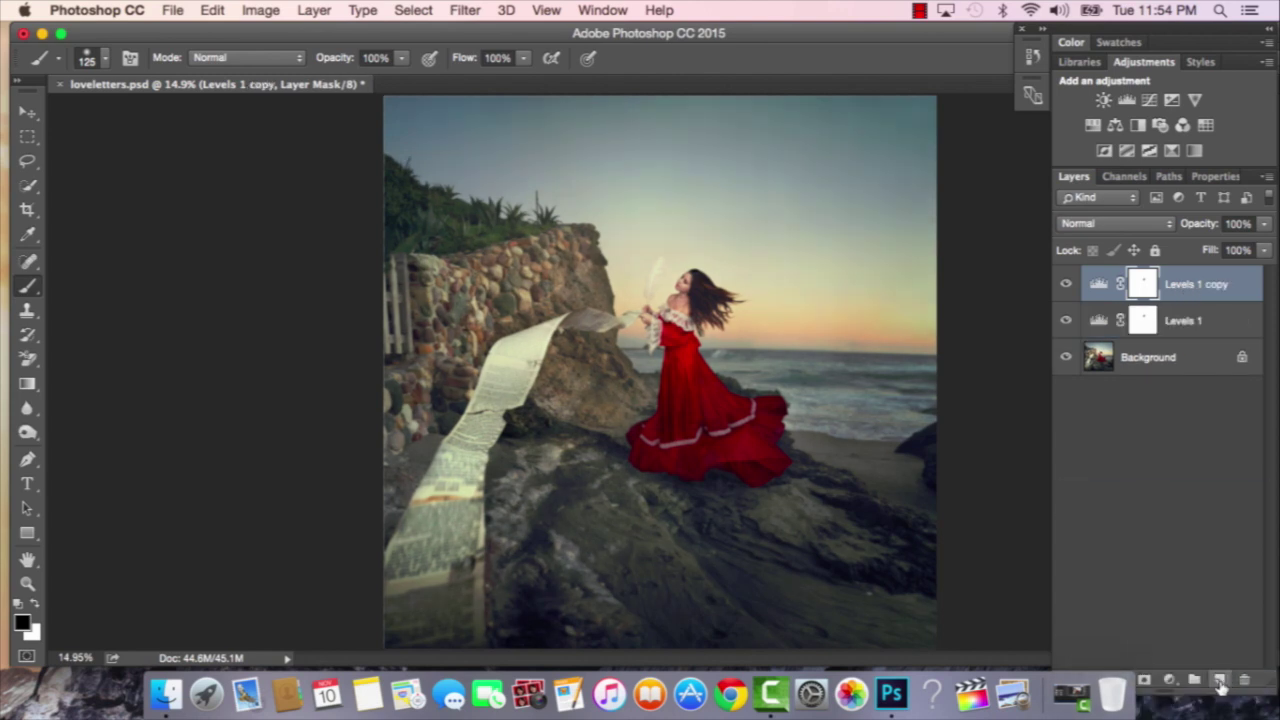
key("super+z")
key("super+z")
key("super+z")
key("super+z")
Duplicate the topmost Levels layer twice more, comparing the image before and after each copy.
left_click_drag(1205, 285, 1219, 679)
key("super+z")
key("super+z")
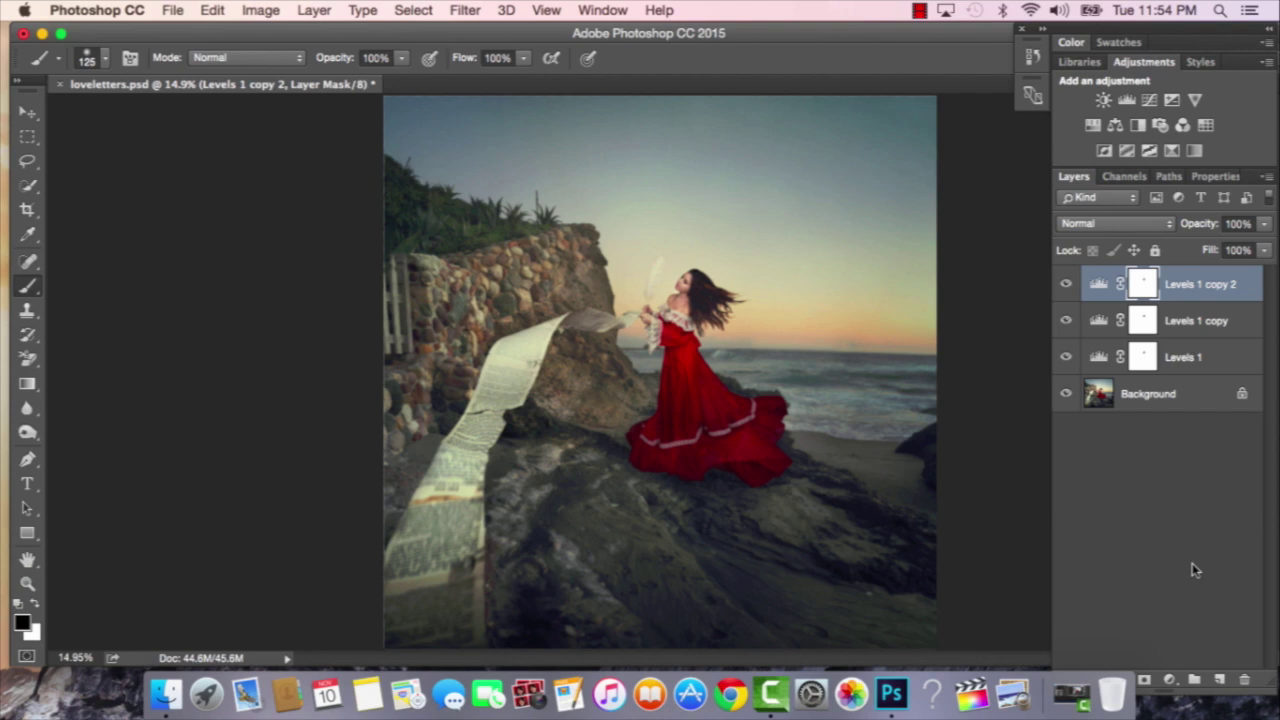
key("super+z")
key("super+z")
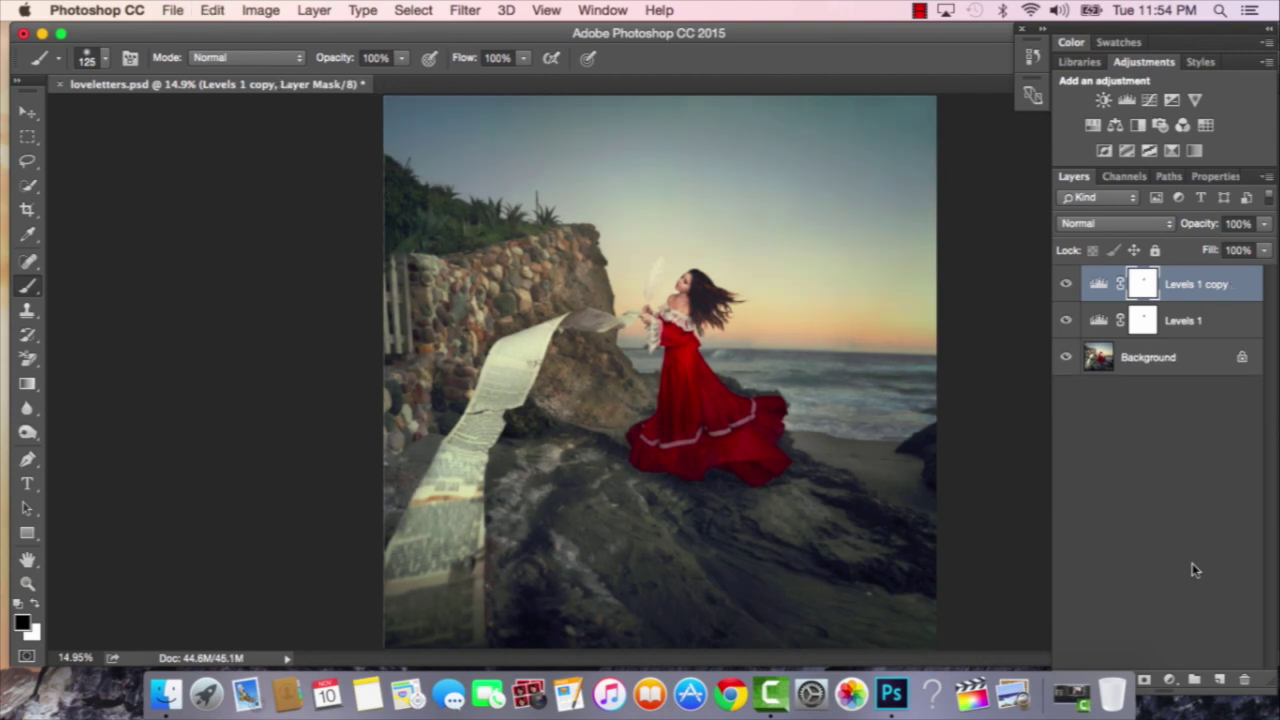
key("super+z")
left_click_drag(1188, 305, 1219, 679)
key("super+z")
key("super+z")
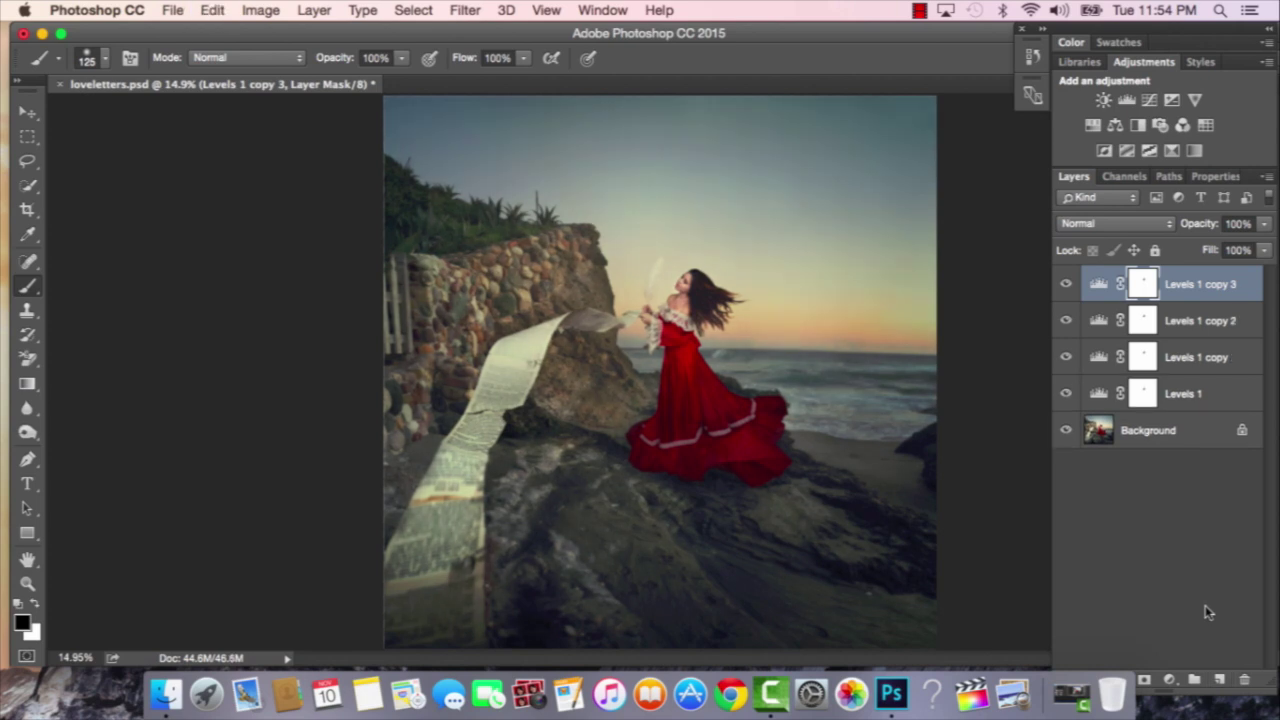
Group all four Levels adjustment layers above the Background.
left_click(1203, 402, "shift")
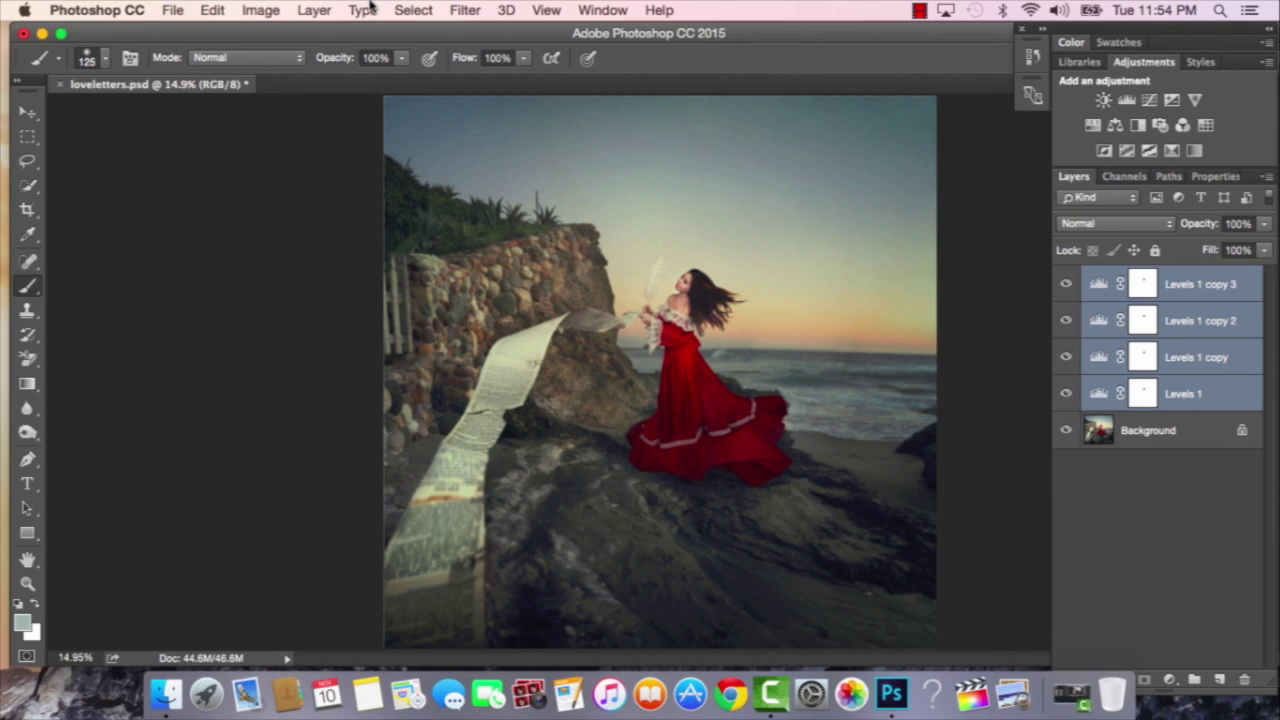
left_click(314, 10)
left_click(352, 450)
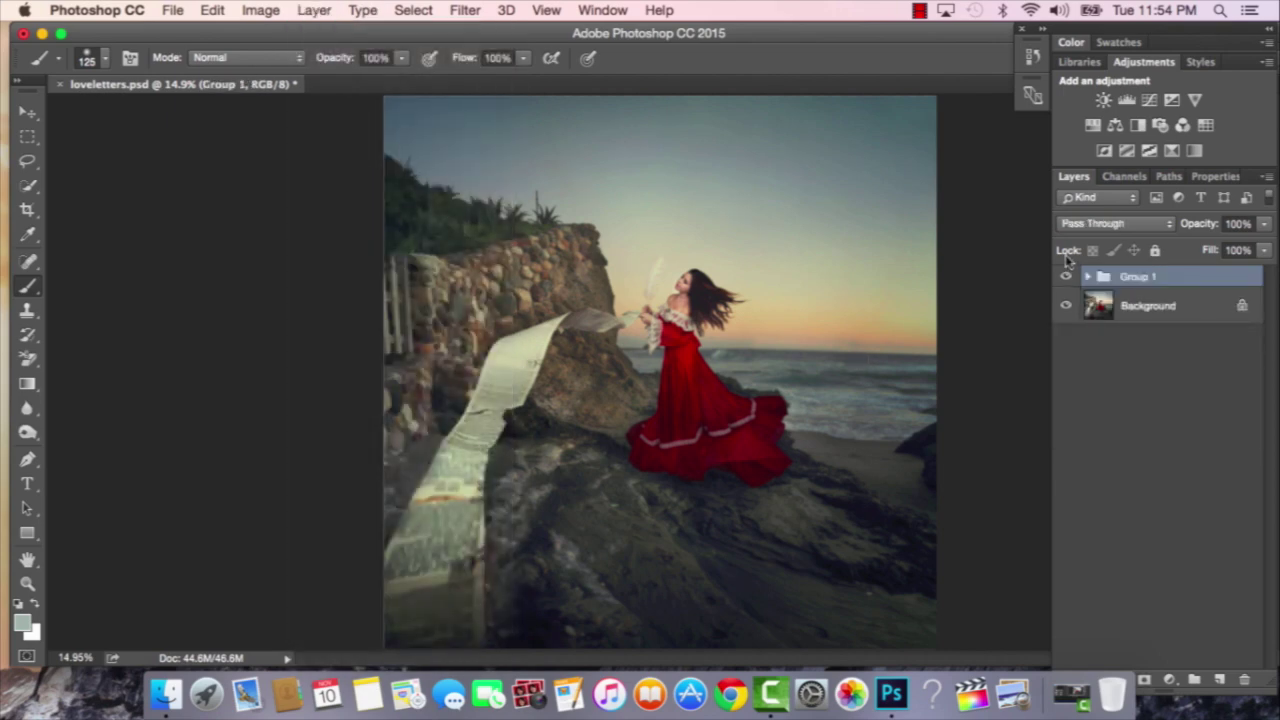
Compare the image with and without the Levels group, both as a whole and closer up at 25% zoom.
left_click(1065, 279)
left_click(1065, 279)
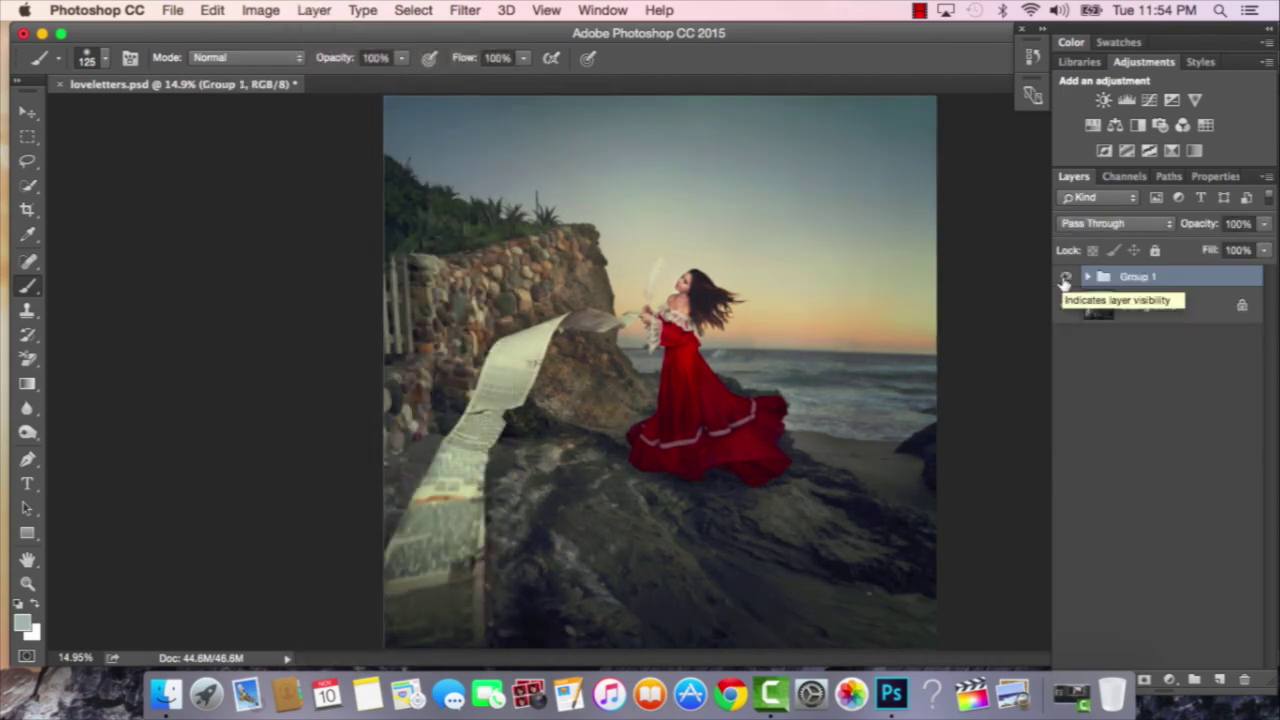
key("super+equal")
key("super+equal")
left_click(1065, 279)
left_click(1065, 279)
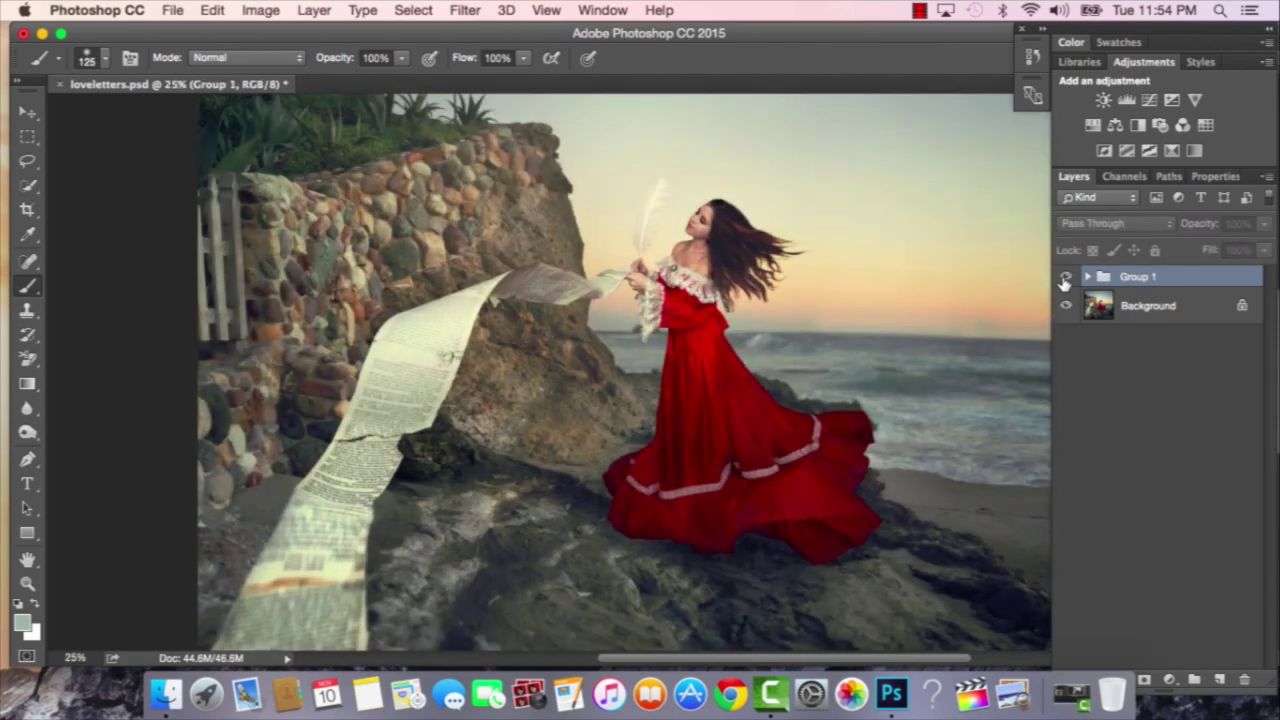
left_click(1065, 279)
left_click(1065, 279)
left_click(1065, 279)
left_click(1065, 279)
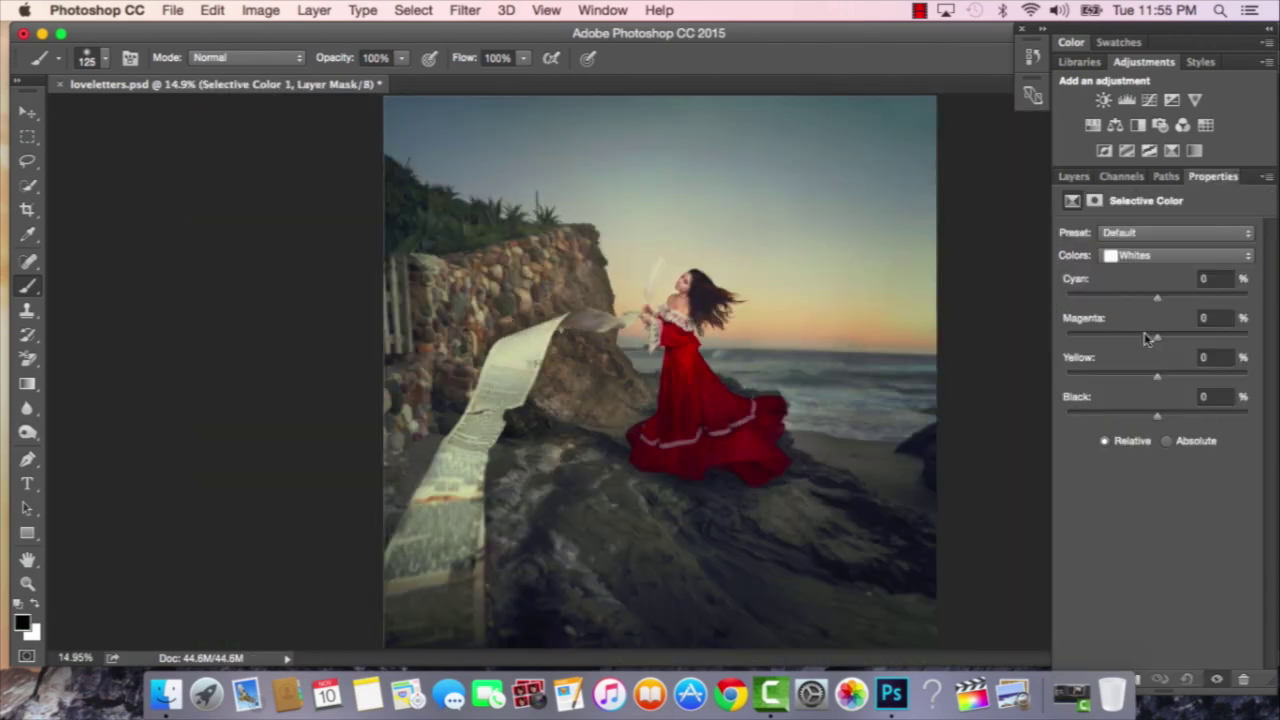
Tint the Selective Color Whites with Cyan +24, Magenta -20, Yellow +100 and slightly raised Black, and brush the mask over the lower-right rocks.
key("super+equal")
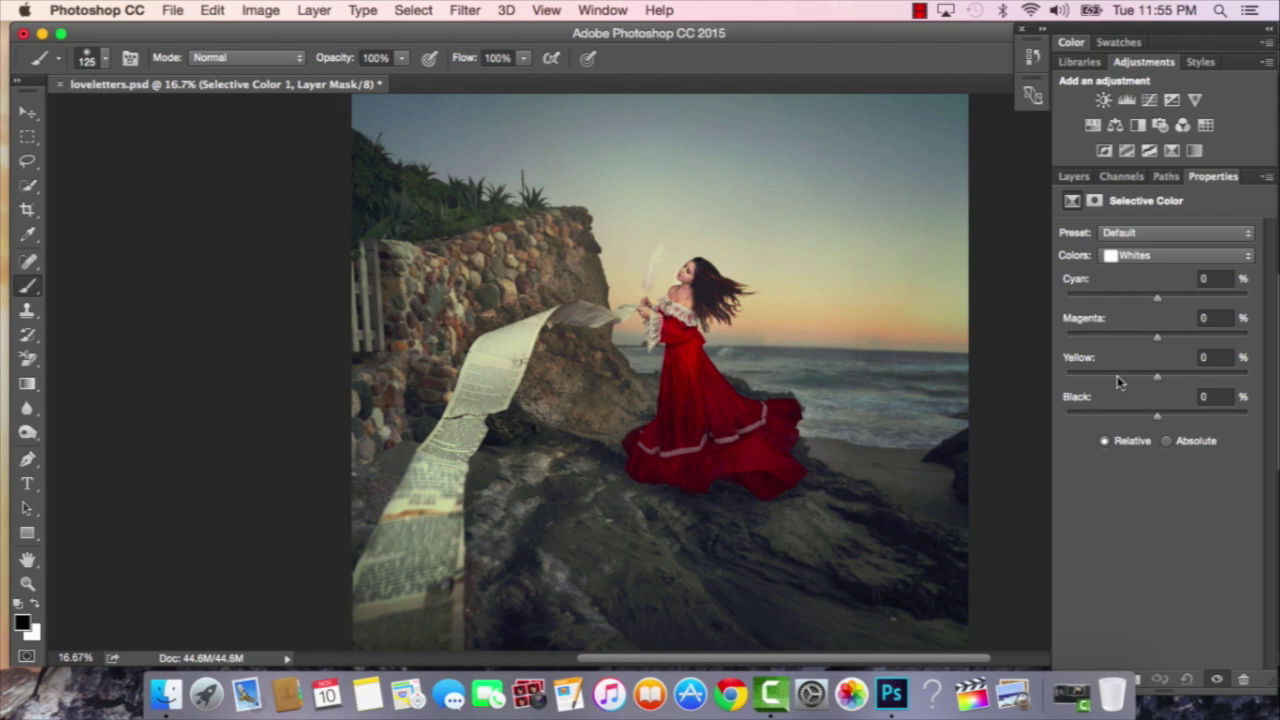
left_click(1200, 380)
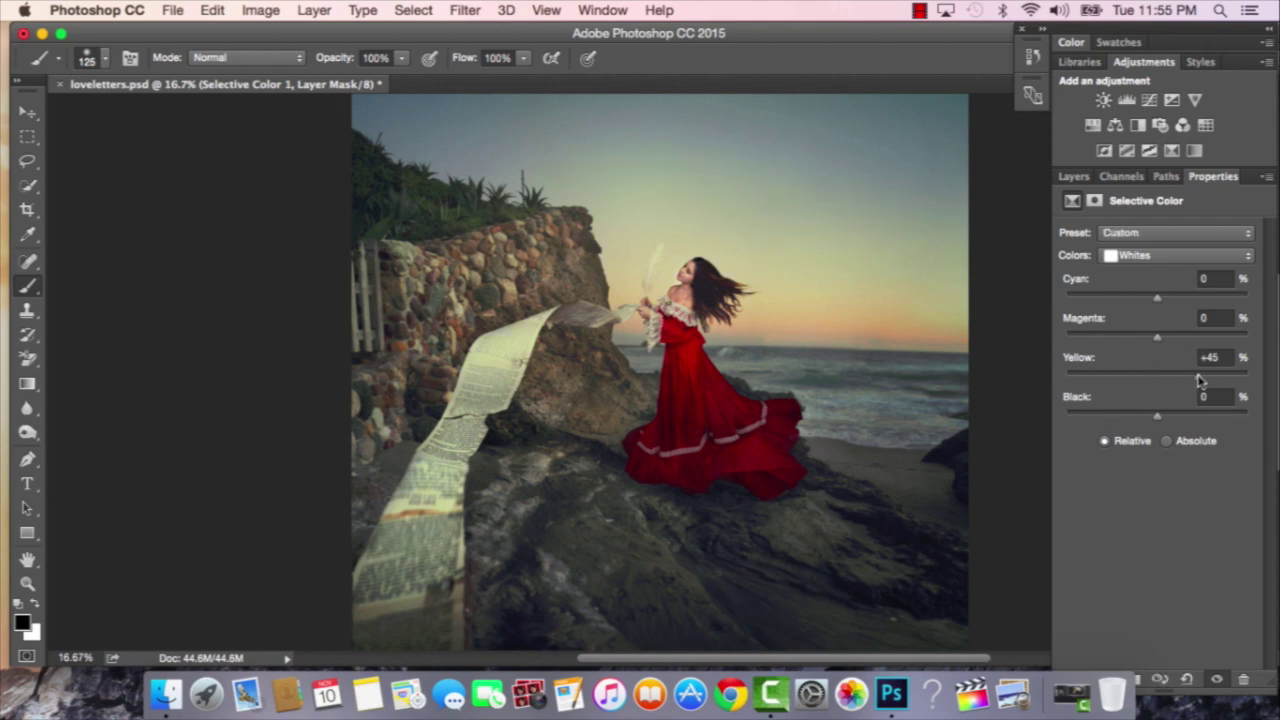
left_click_drag(1200, 380, 1276, 378)
left_click(1200, 298)
key("super+z")
left_click(1178, 298)
left_click(1139, 336)
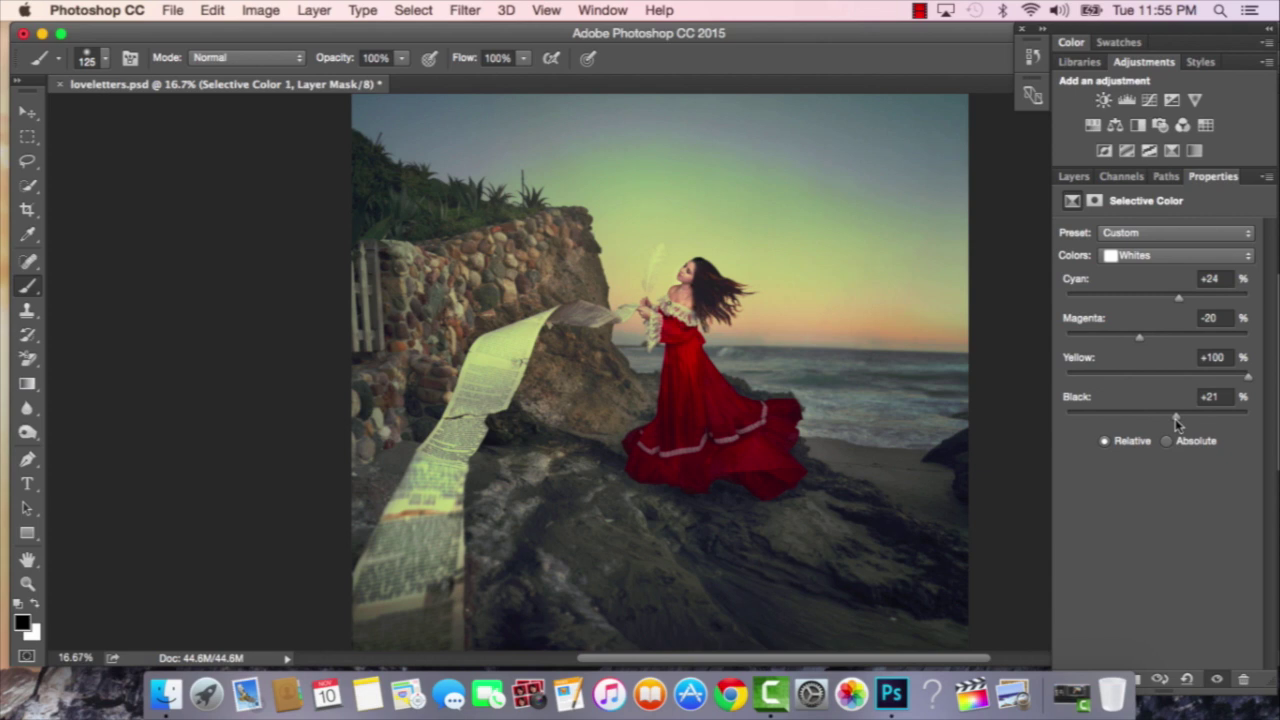
left_click_drag(1175, 418, 1161, 419)
left_click_drag(950, 528, 950, 556)
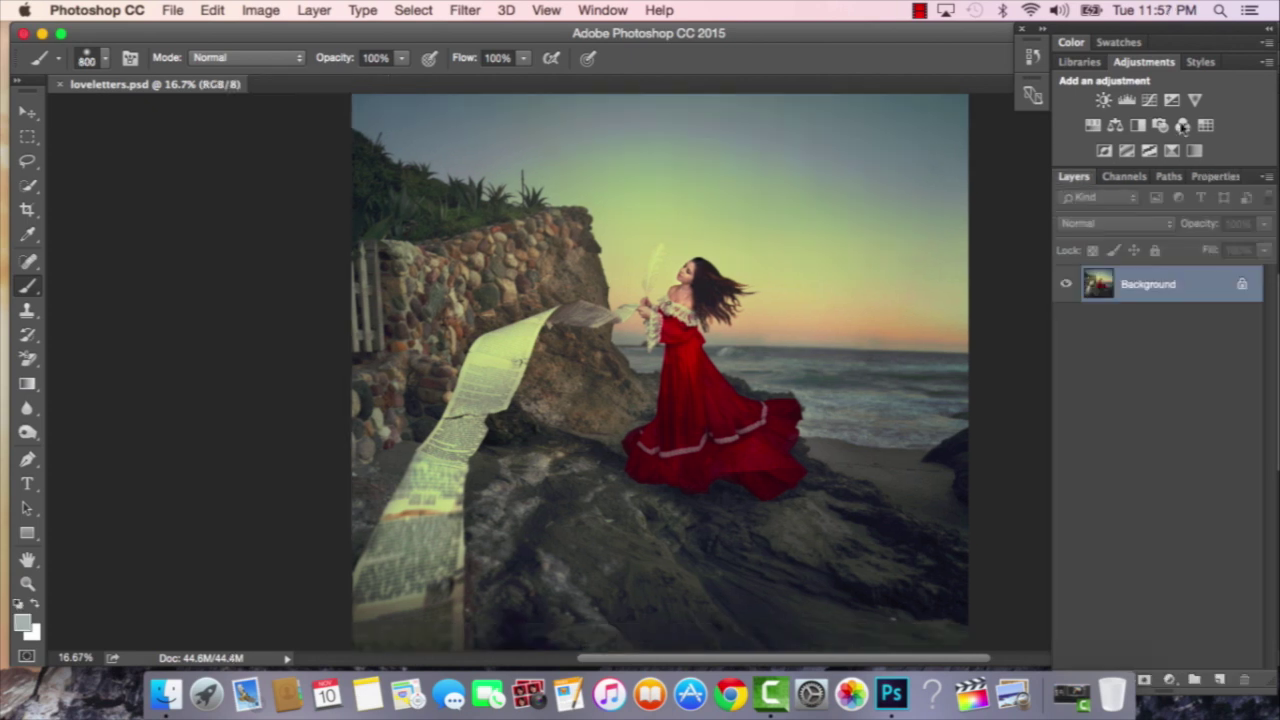
Add a Selective Color adjustment and shift its Reds to about Cyan -32, with slightly raised Yellow and Black -3.
left_click(1182, 125)
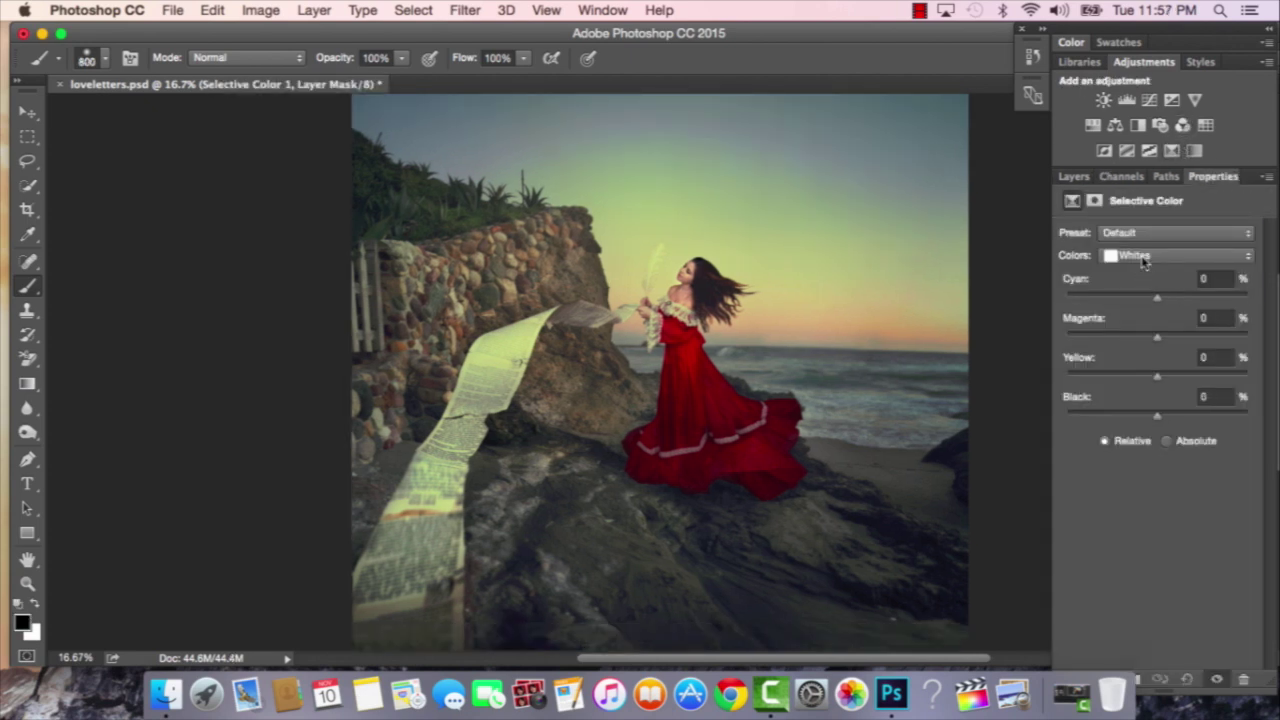
left_click(1143, 257)
left_click(1140, 170)
left_click_drag(1131, 301, 1128, 301)
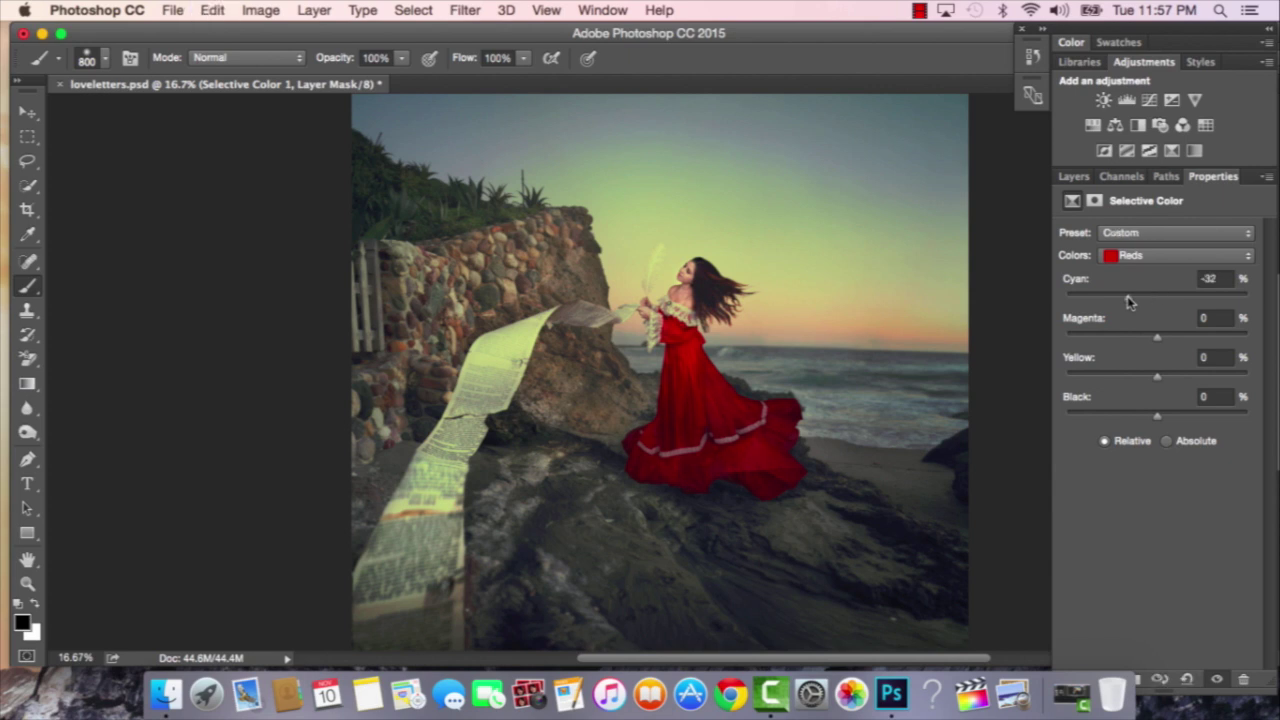
Adjust the Selective Color Yellows to Cyan -38, Magenta +33 and Yellow +33, comparing the change before and after.
left_click(1140, 256)
left_click(1163, 270)
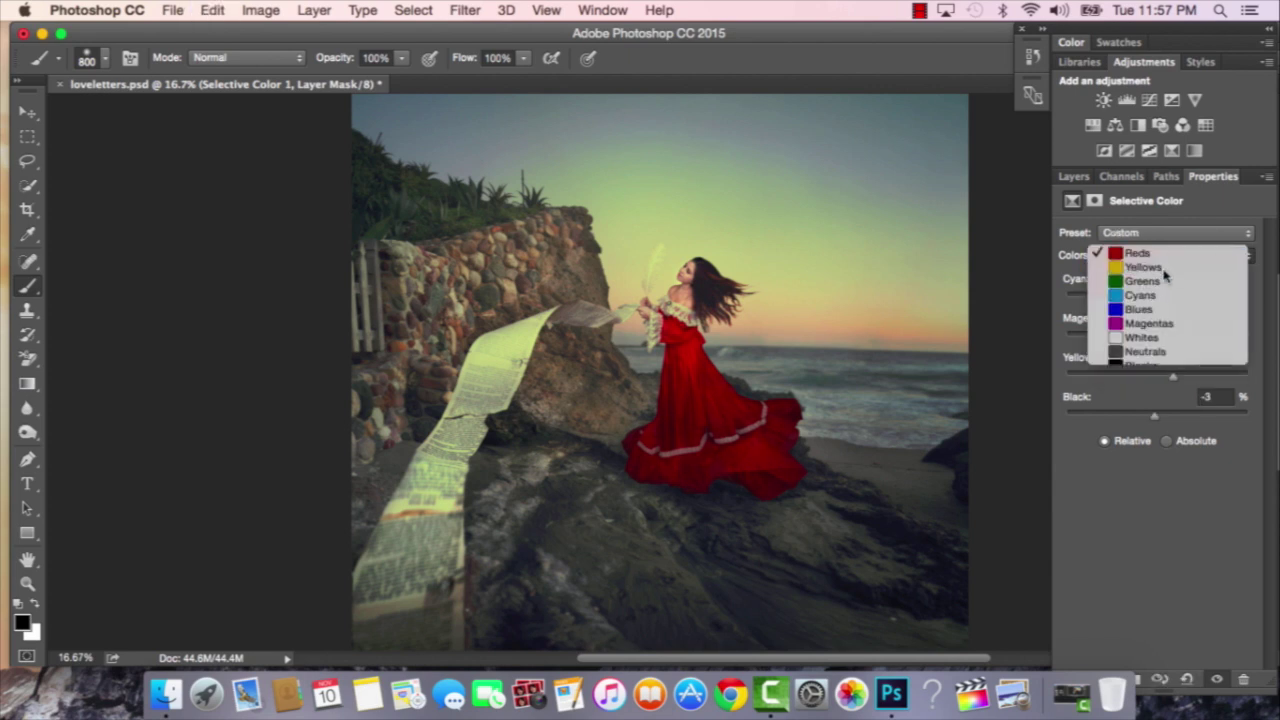
double_click(1200, 376)
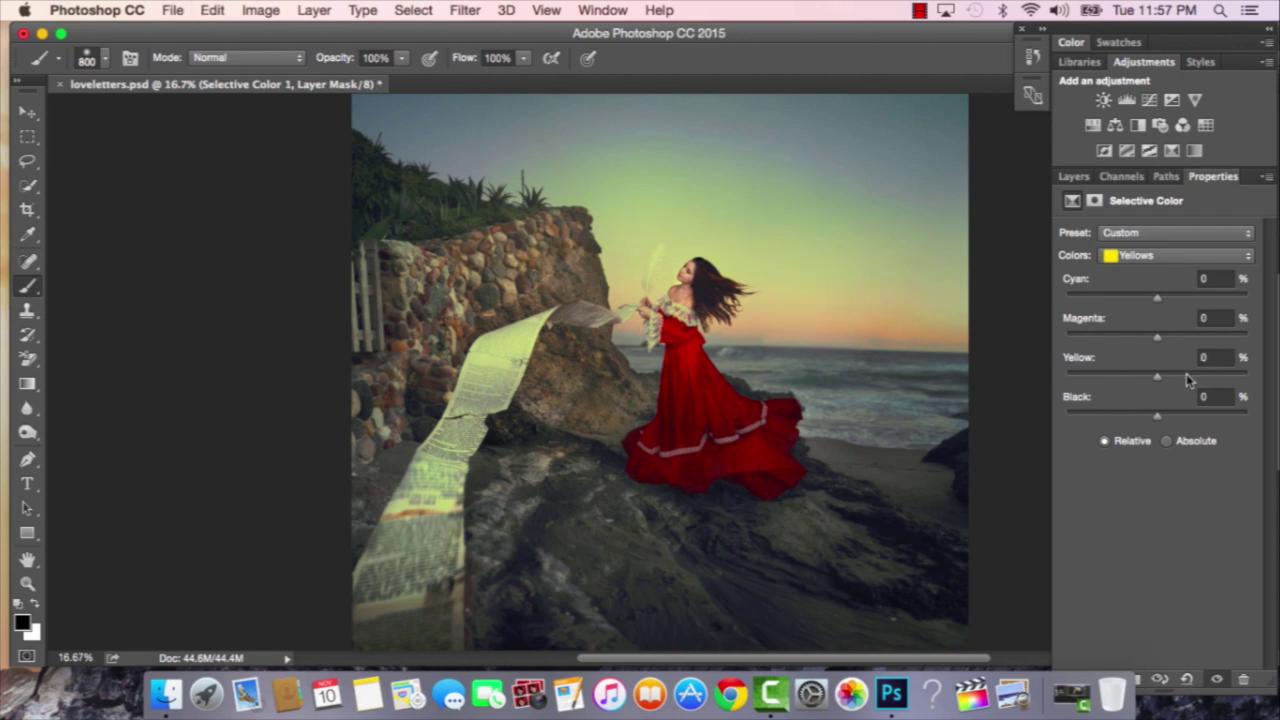
left_click_drag(1183, 296, 1187, 302)
key("super+z")
key("super+z")
key("super+z")
key("super+z")
key("super+z")
key("super+z")
key("super+z")
key("super+z")
left_click_drag(1157, 337, 1188, 342)
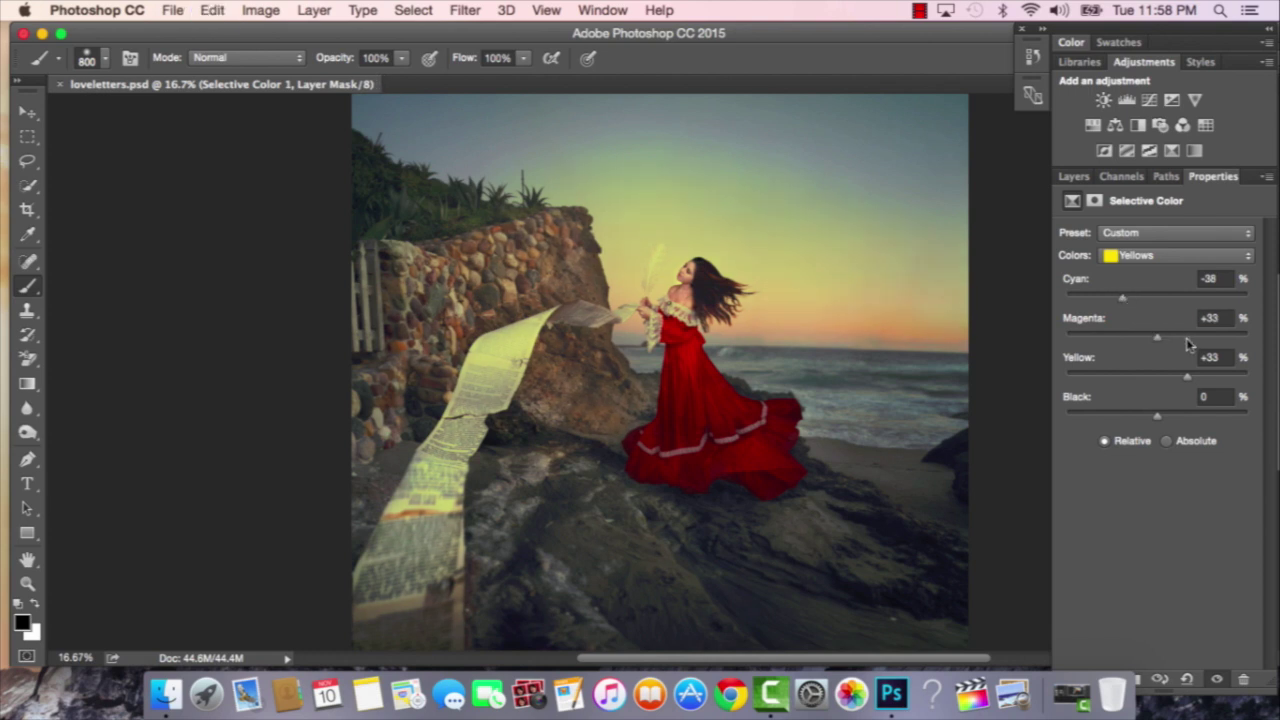
Set Yellow to +59 for the Selective Color Greens and Cyan to +77 for the Cyans.
left_click(1175, 255)
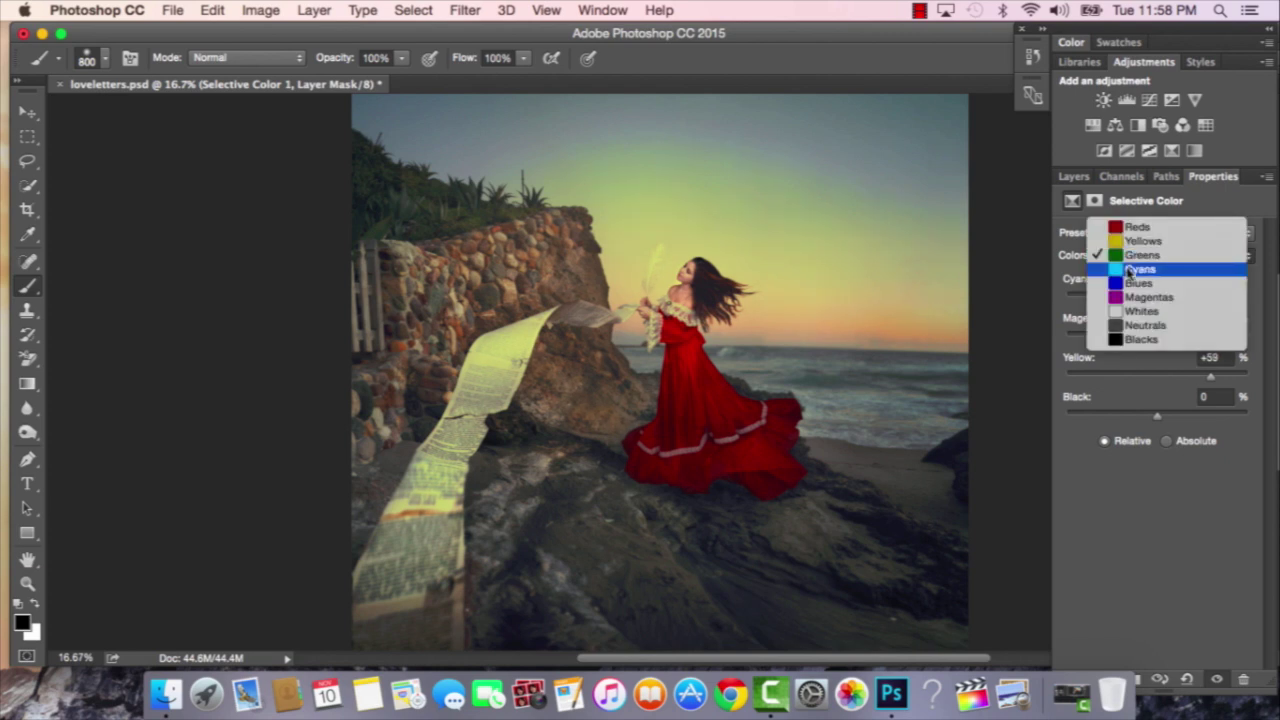
left_click(1180, 272)
key("v")
left_click(1227, 297)
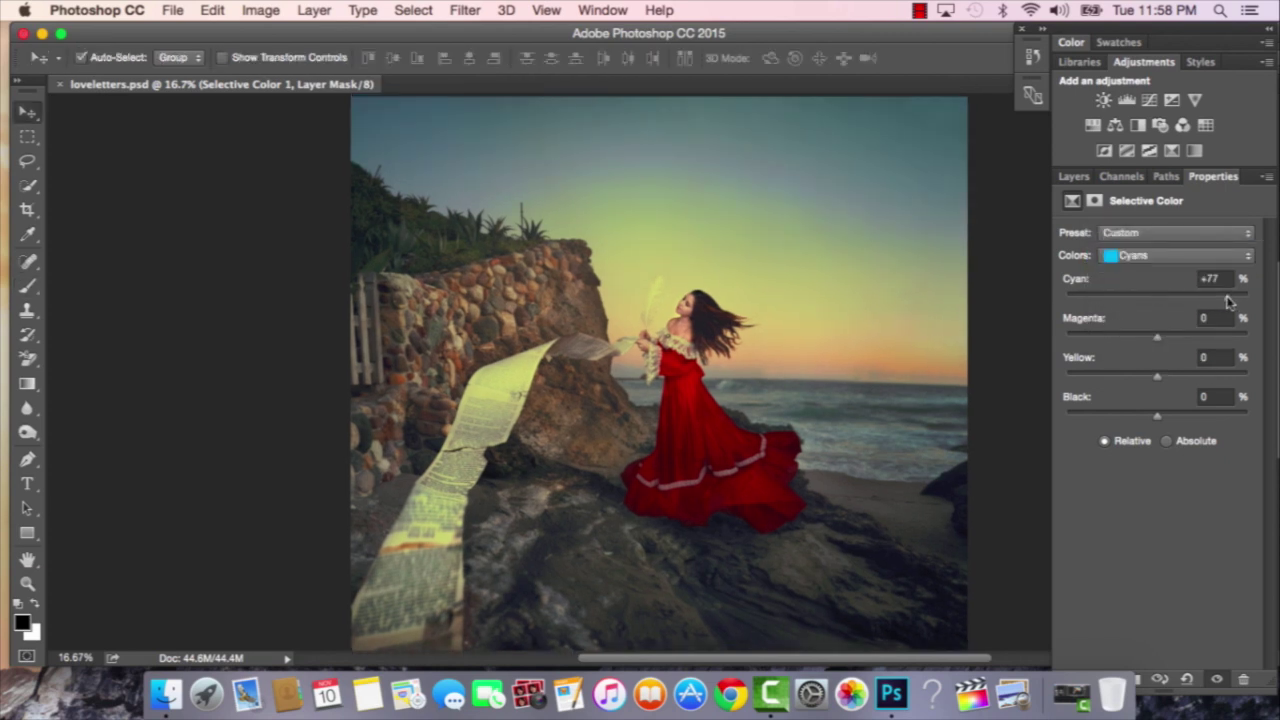
key("super+z")
key("super+z")
key("super+z")
left_click(1228, 297)
Try different Yellow amounts for the Selective Color Cyans and set it to about +52.
left_click(1238, 376)
key("super+z")
key("super+z")
key("super+z")
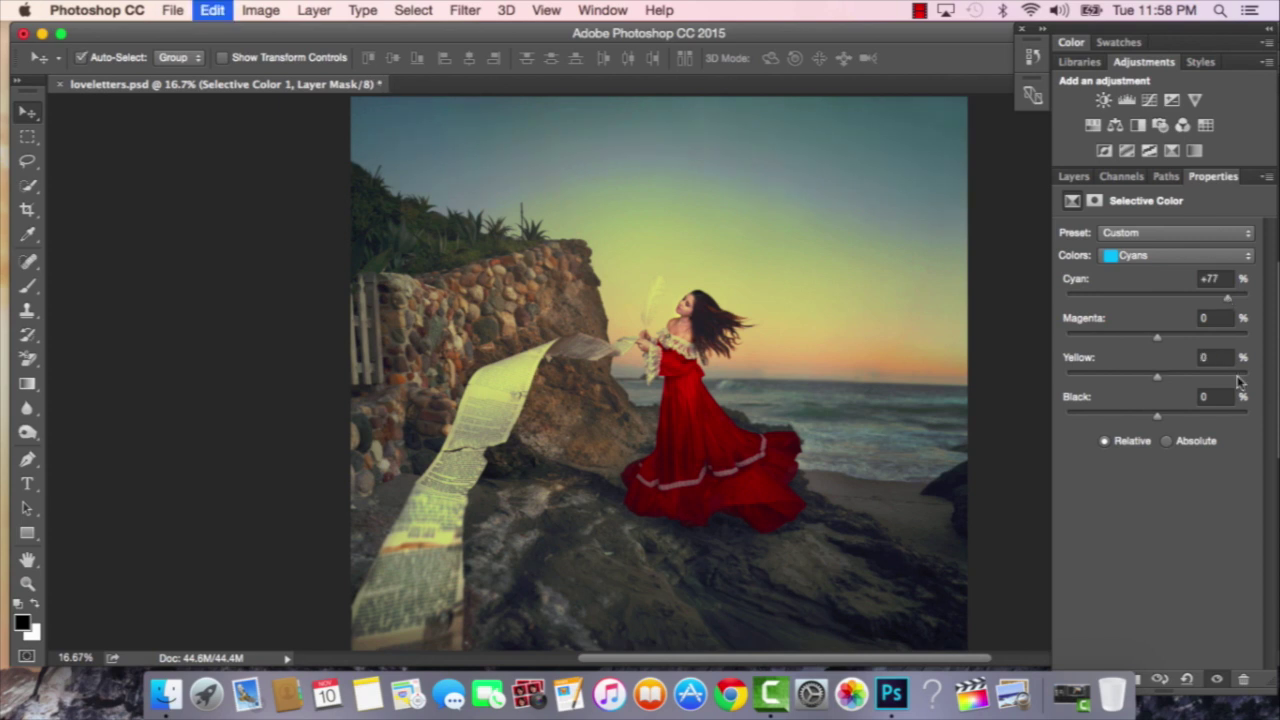
left_click(1210, 376)
key("super+z")
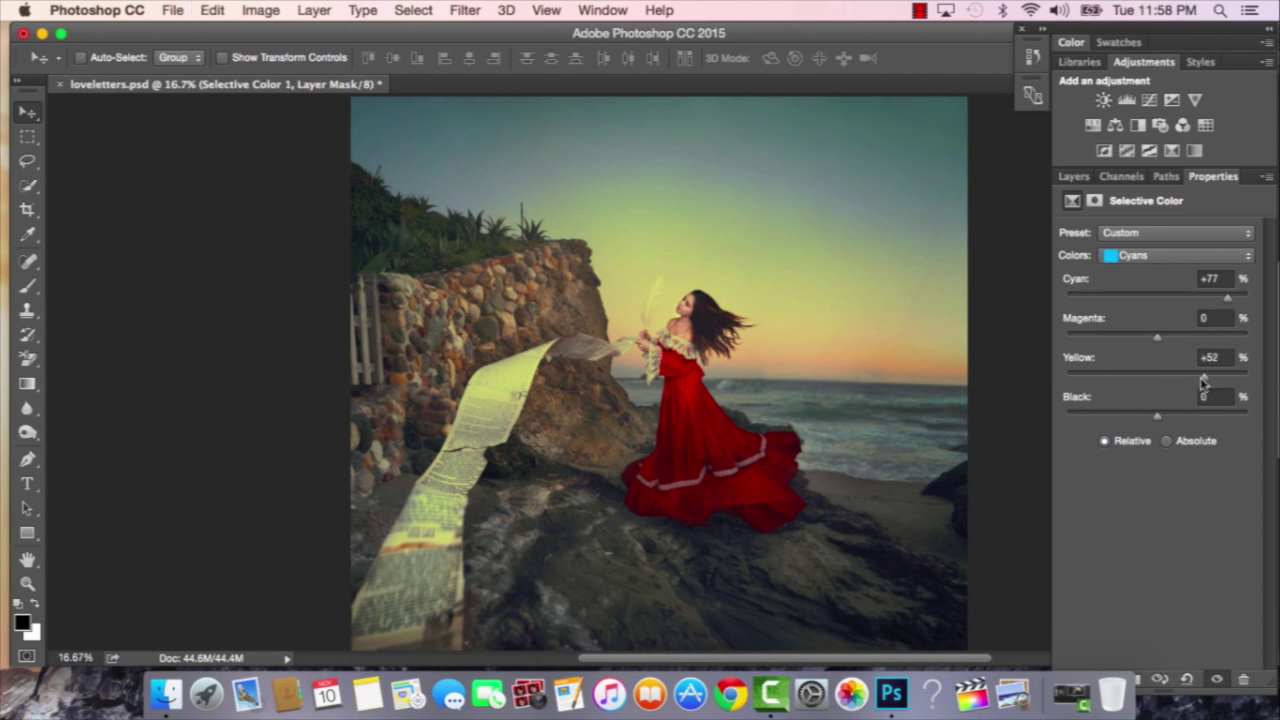
Set Cyan to -3 for the Selective Color Neutrals and try their Magenta and Yellow sliders.
left_click(1215, 257)
left_click(1215, 283)
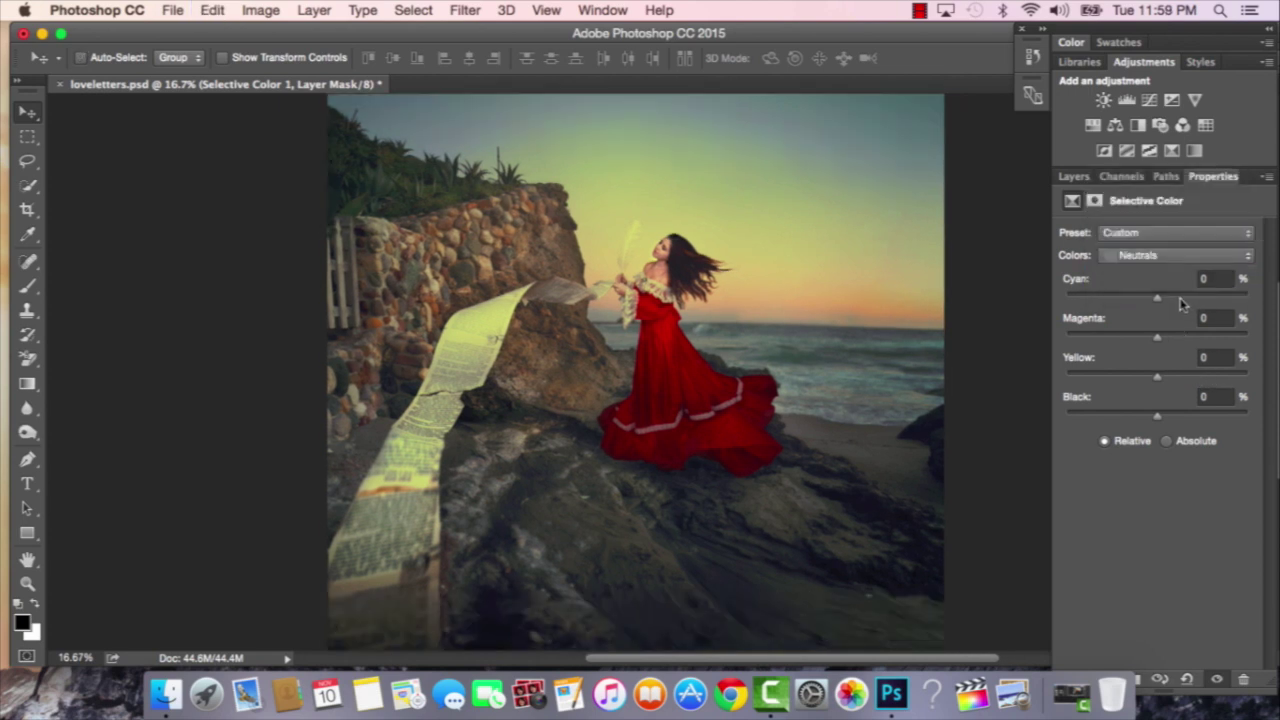
left_click(1156, 298)
left_click(1158, 337)
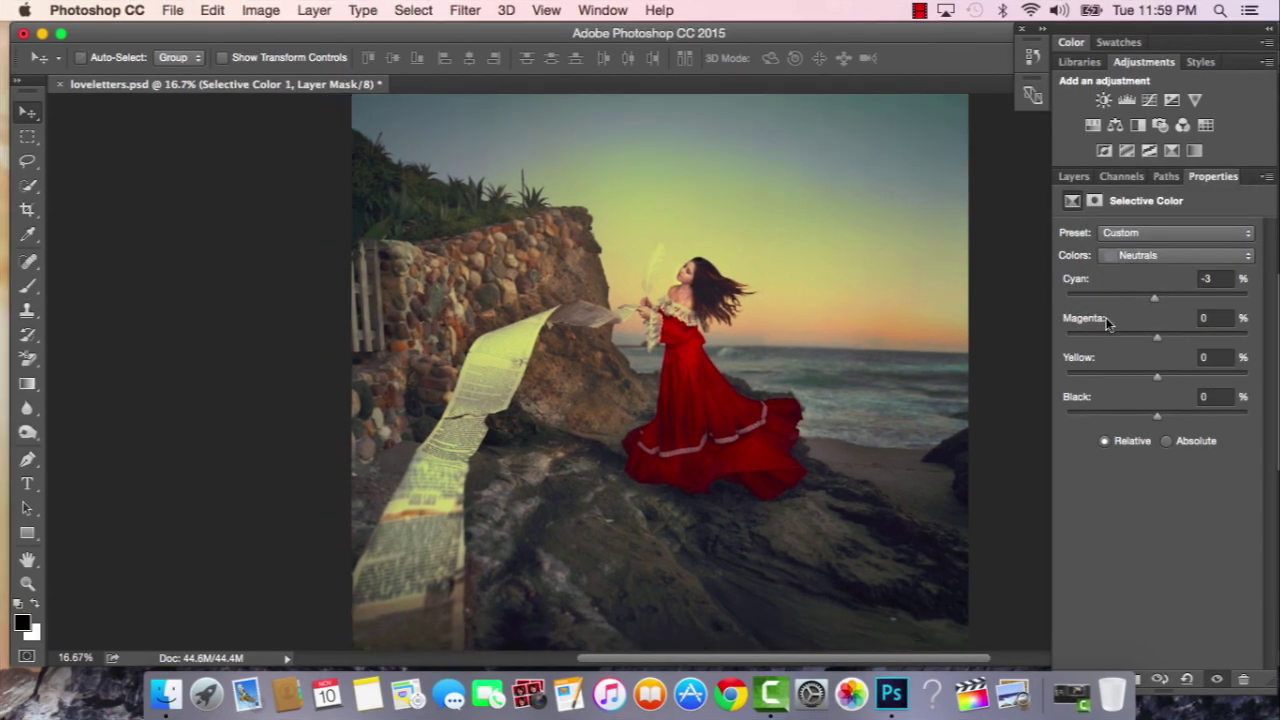
left_click(1158, 376)
Set the Selective Color Blacks to Cyan +3, Magenta +2 and Yellow -4, nudge their Black value, and compare before and after.
left_click(1147, 262)
left_click(1150, 268)
left_click(1175, 299)
key("ctrl+z")
key("ctrl+z")
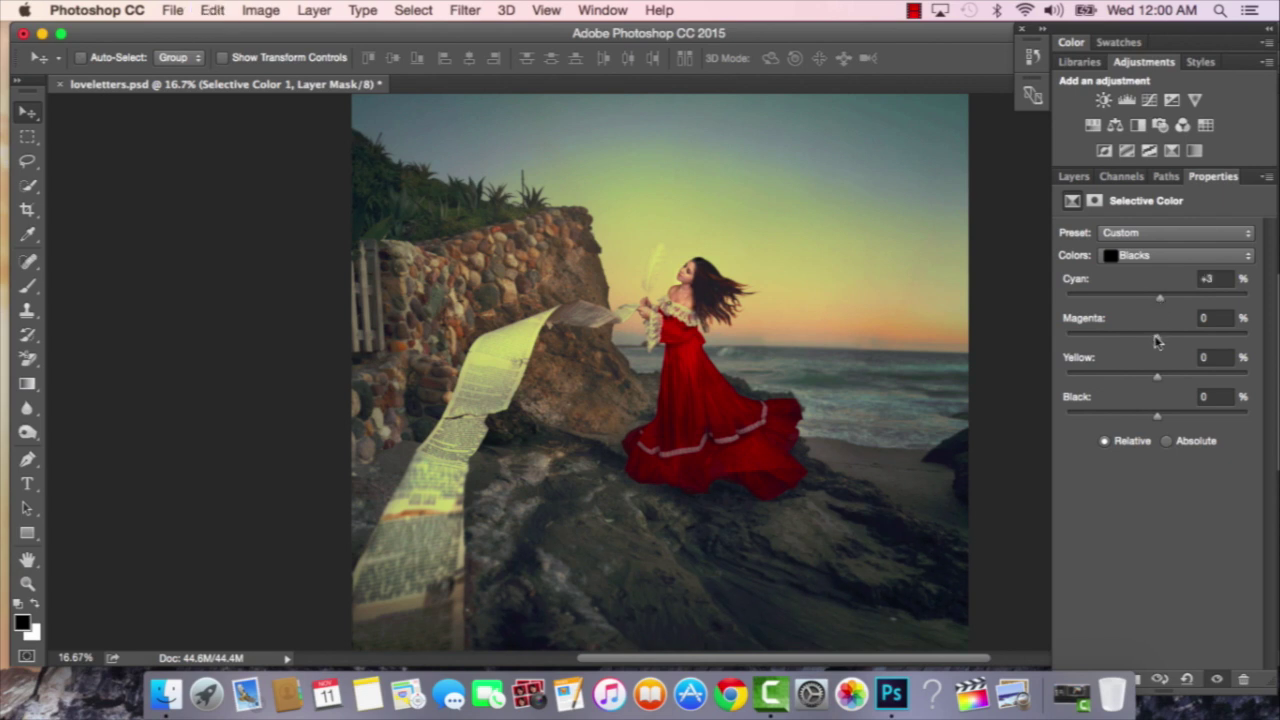
key("ctrl+z")
key("ctrl+z")
key("ctrl+z")
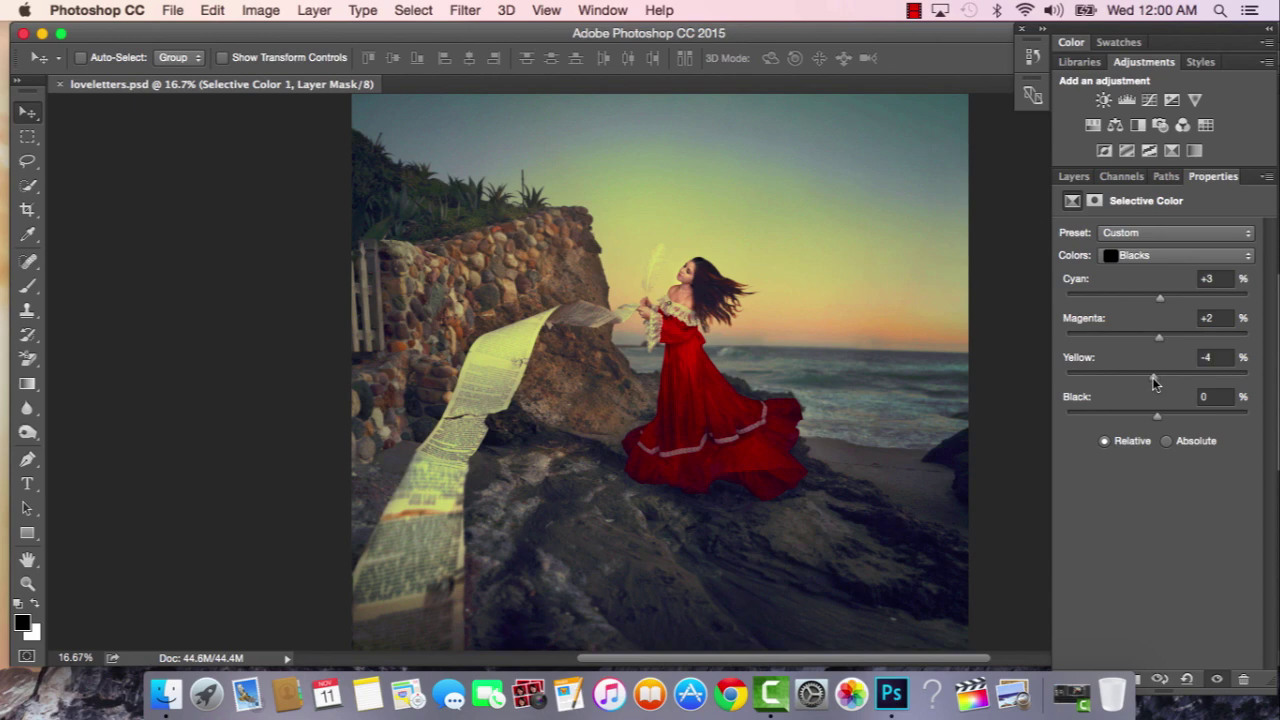
key("ctrl+z")
key("ctrl+z")
left_click_drag(1155, 420, 1159, 420)
key("ctrl+z")
key("ctrl+z")
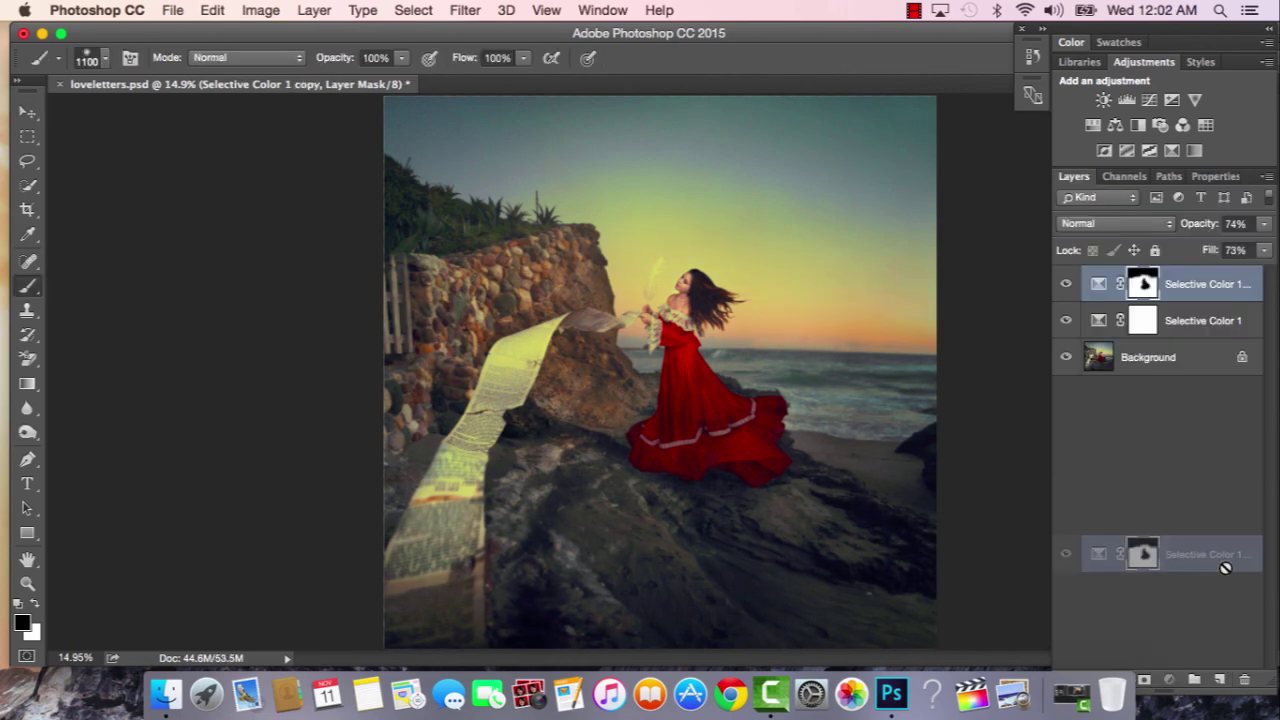
Duplicate the masked copy of the Selective Color layer.
left_click_drag(1222, 545, 1221, 680)
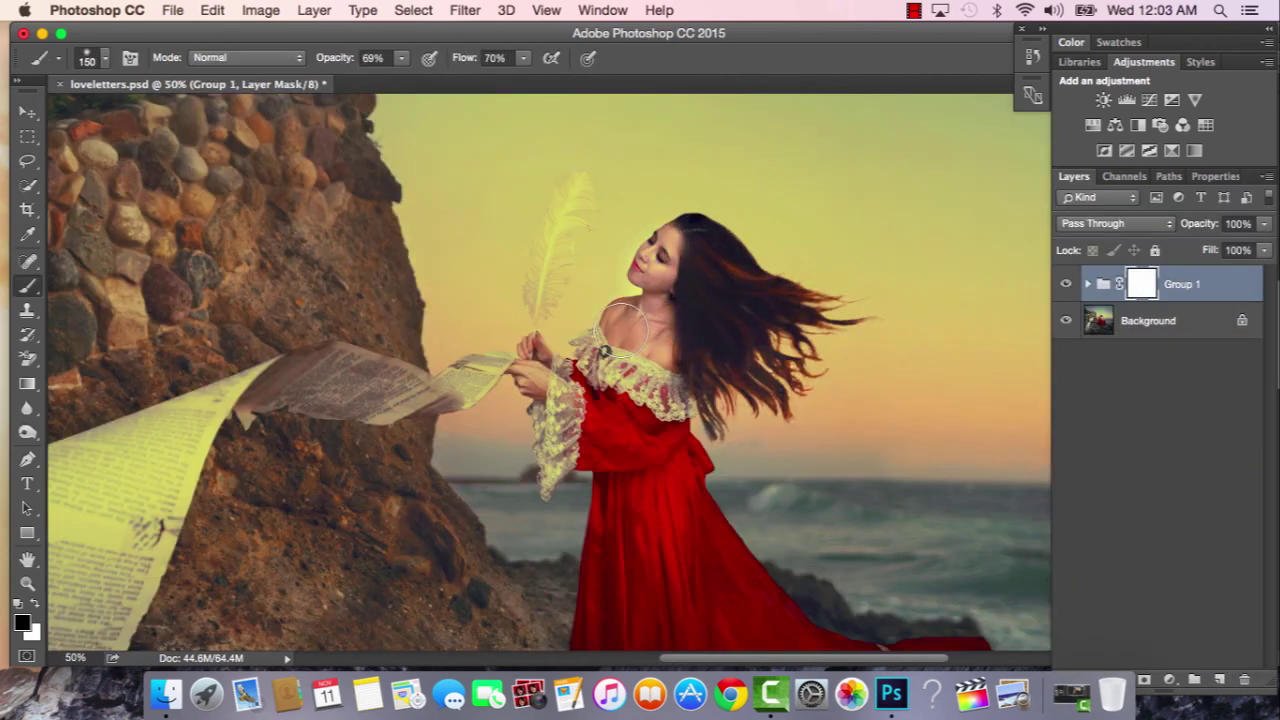
Compare the image before and after the Group 1 mask edit around the woman, and with the whole group hidden and shown.
key("super+z")
key("super+z")
key("super+z")
key("super+z")
key("super+z")
key("super+0")
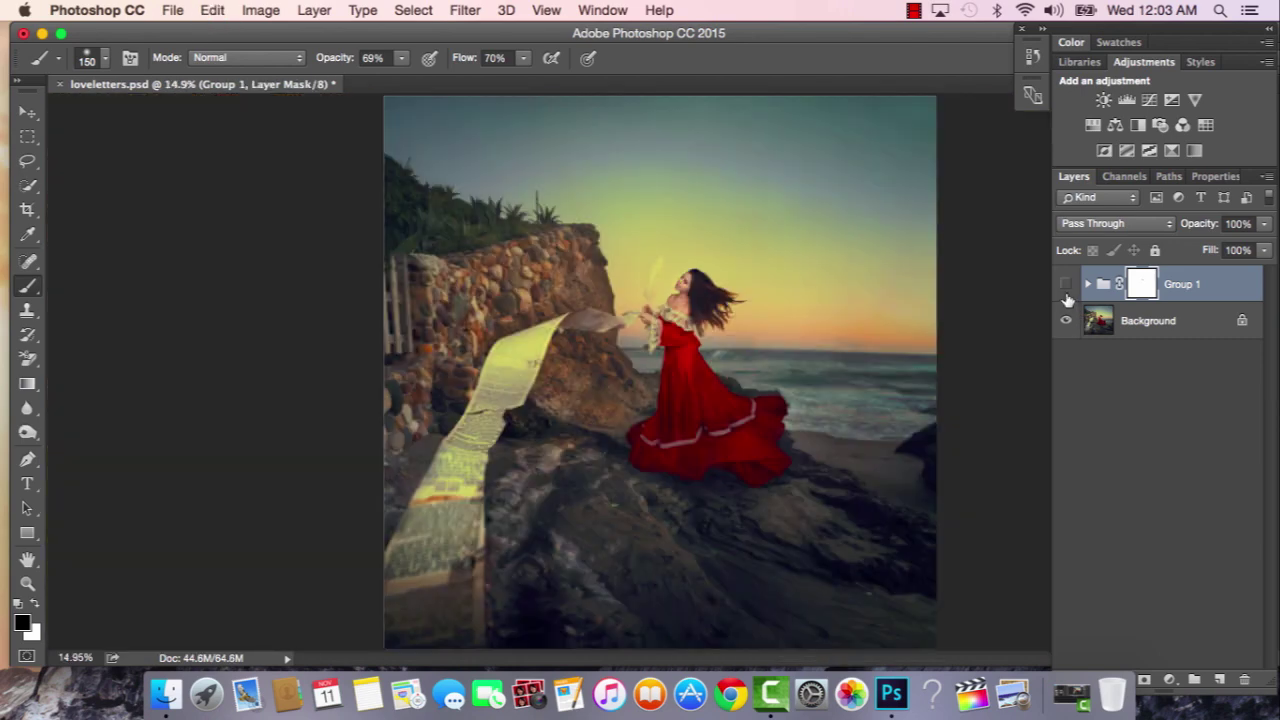
left_click(1066, 290)
left_click(1066, 292)
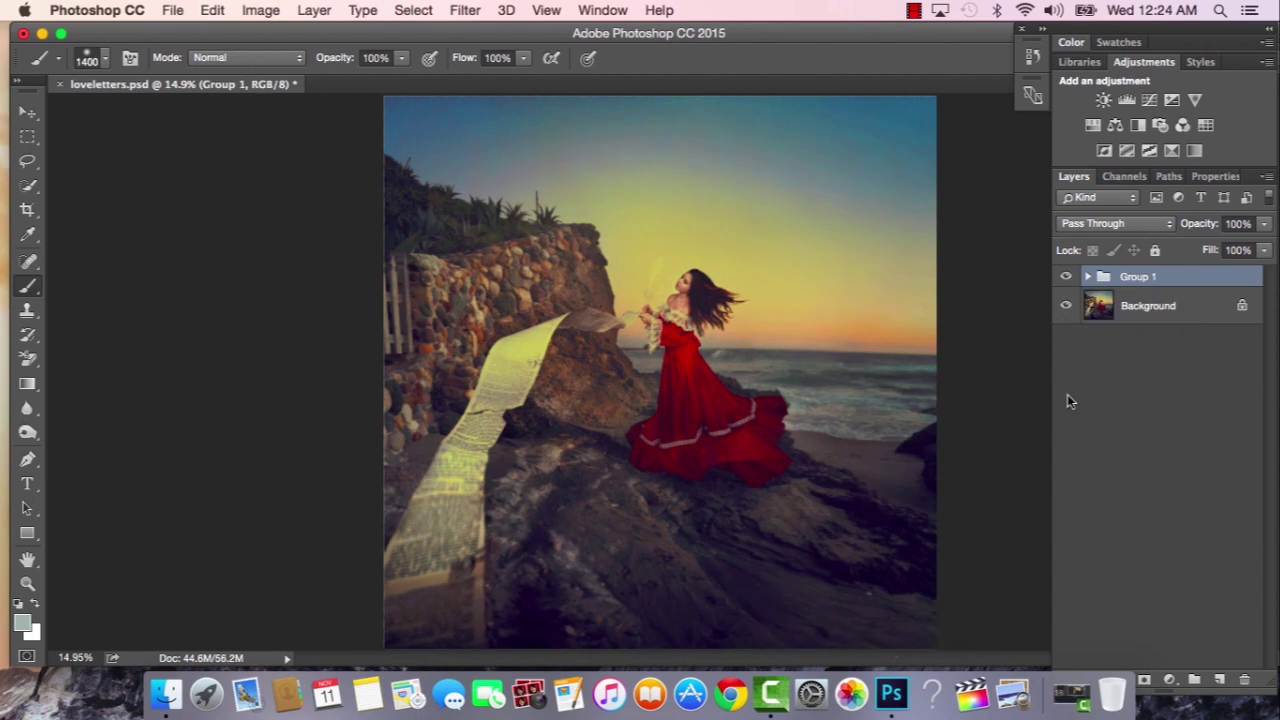
Compare the beach scene with and without the new Group 1 color adjustments.
key("super+equal")
left_click_drag(983, 363, 981, 398)
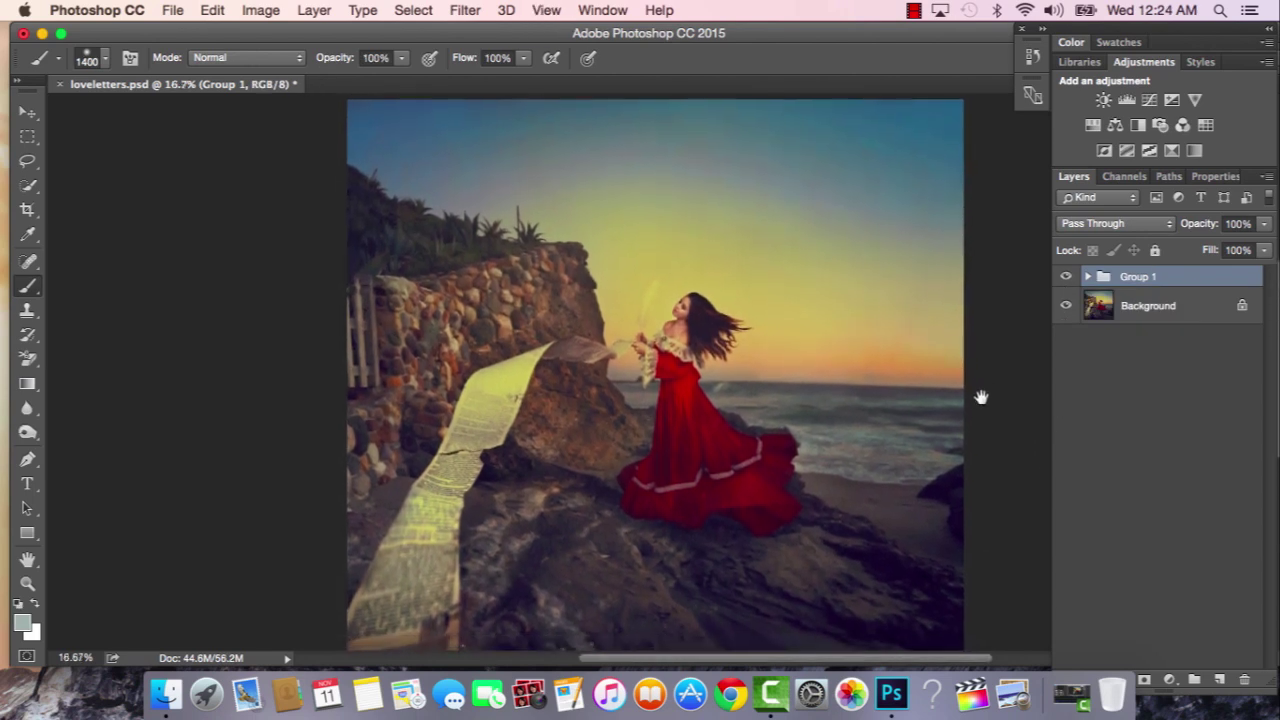
left_click(1066, 277)
left_click(1066, 277)
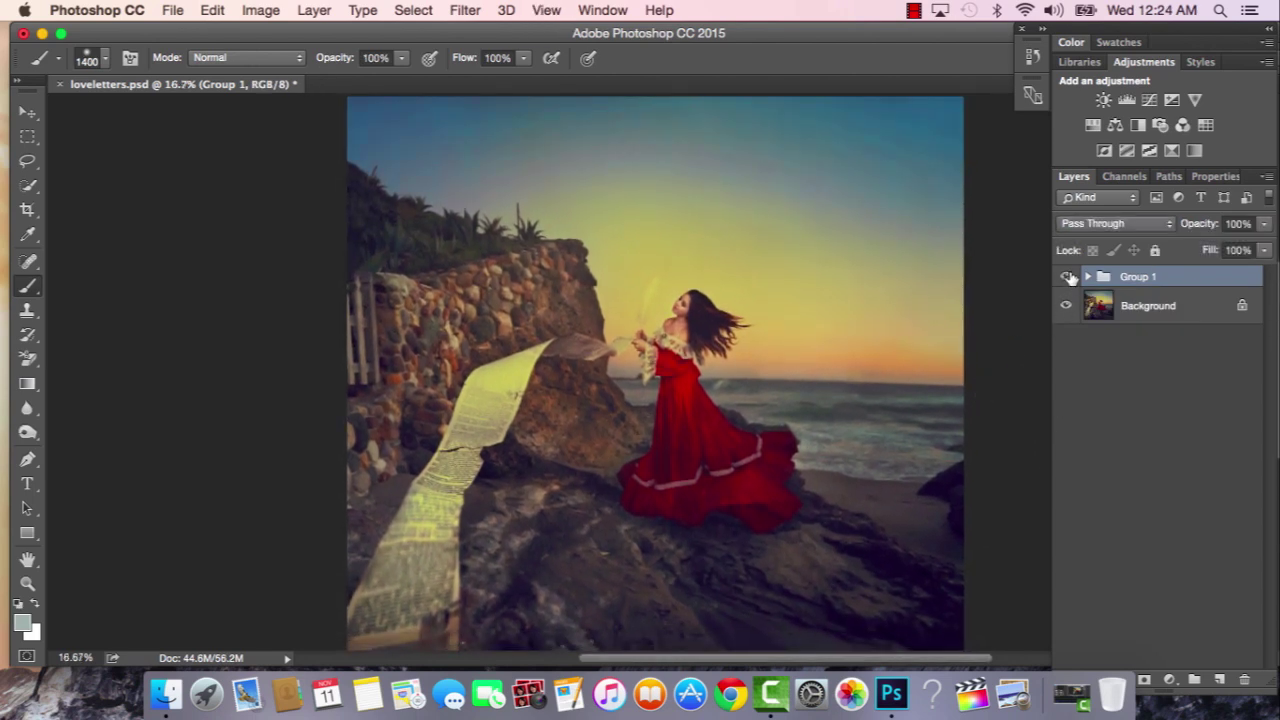
left_click(1067, 277)
left_click(1069, 277)
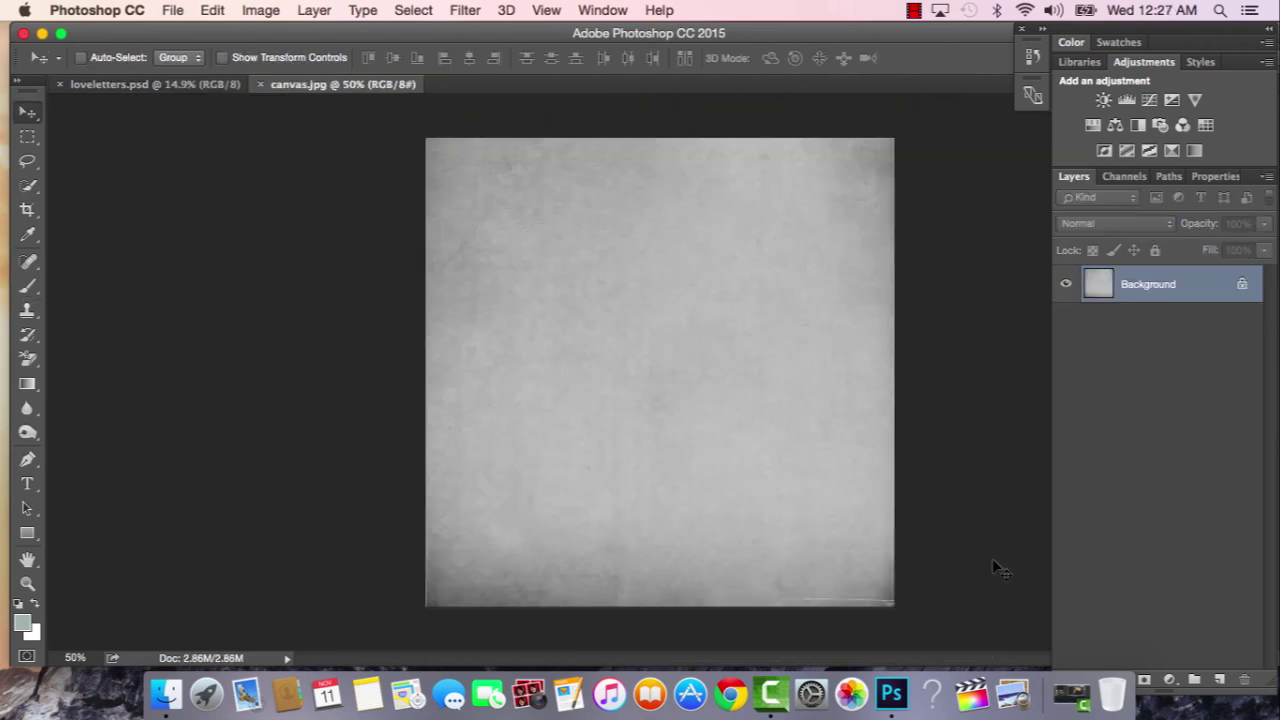
Paste the canvas texture into loveletters.psd, scale it to cover the whole image, and set its blend mode to Soft Light.
left_click(208, 86)
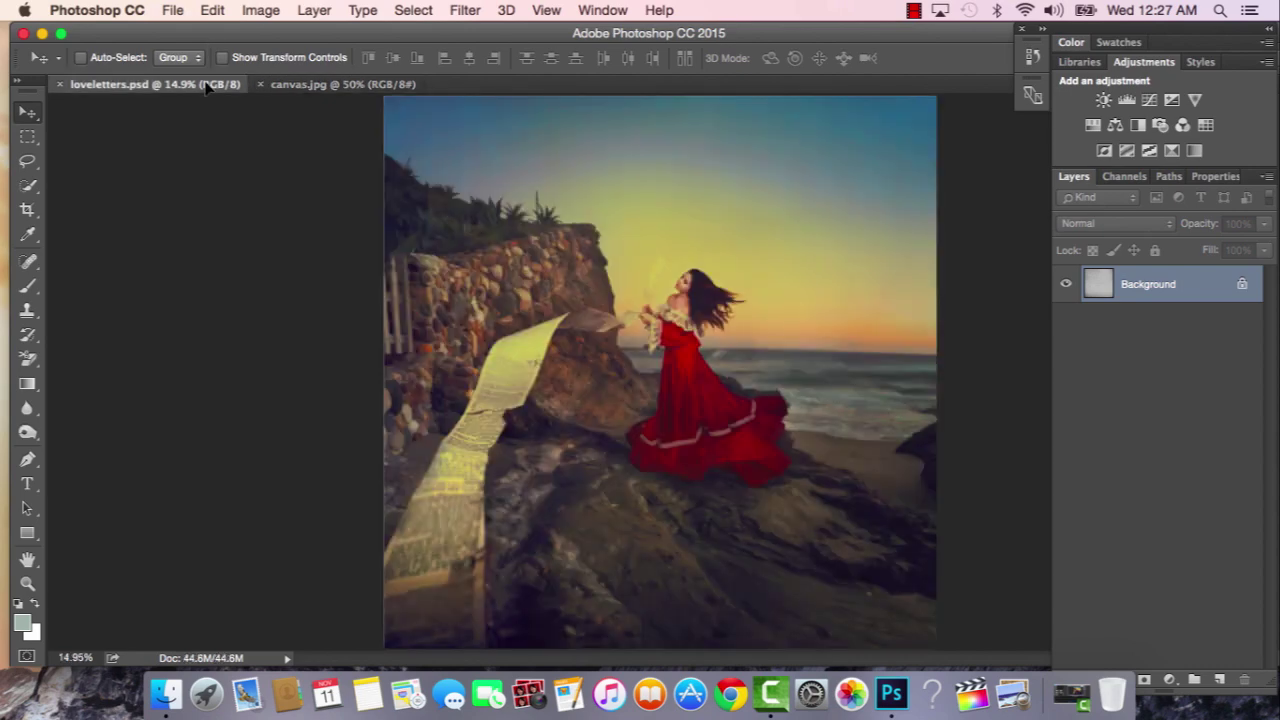
key("ctrl+v")
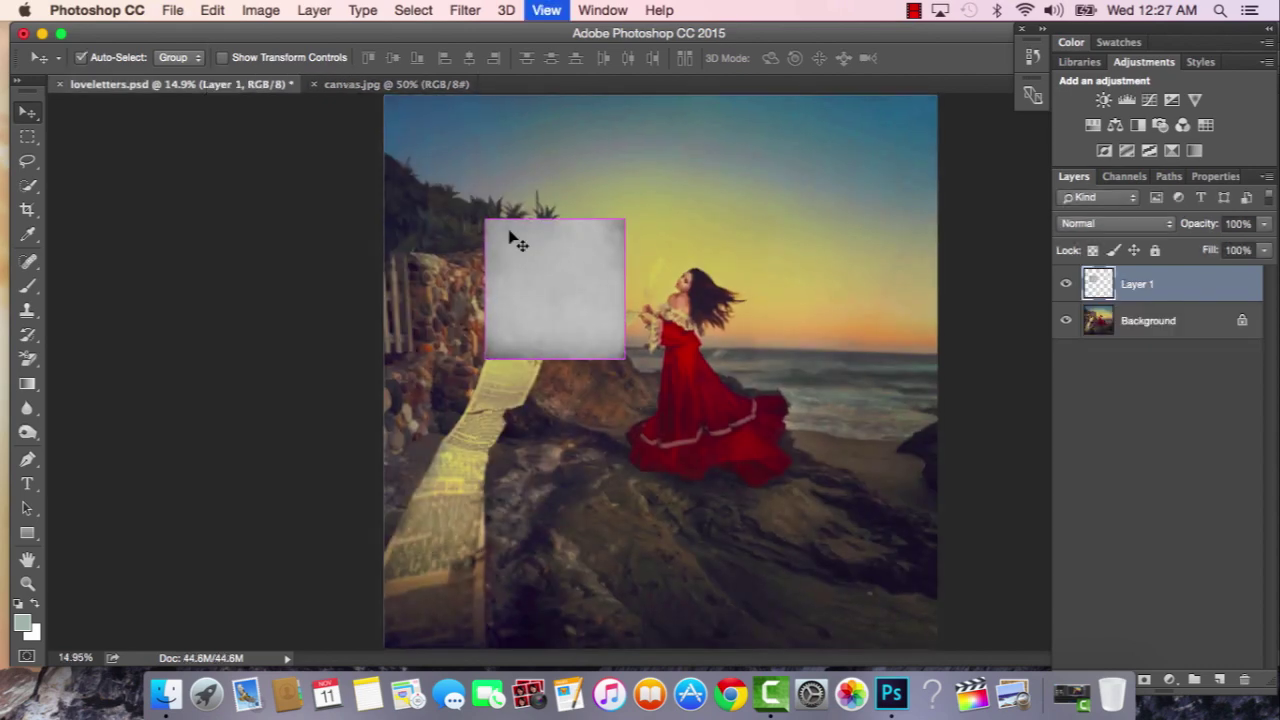
key("ctrl+t")
left_click_drag(623, 366, 952, 652)
key("Return")
left_click(1116, 223)
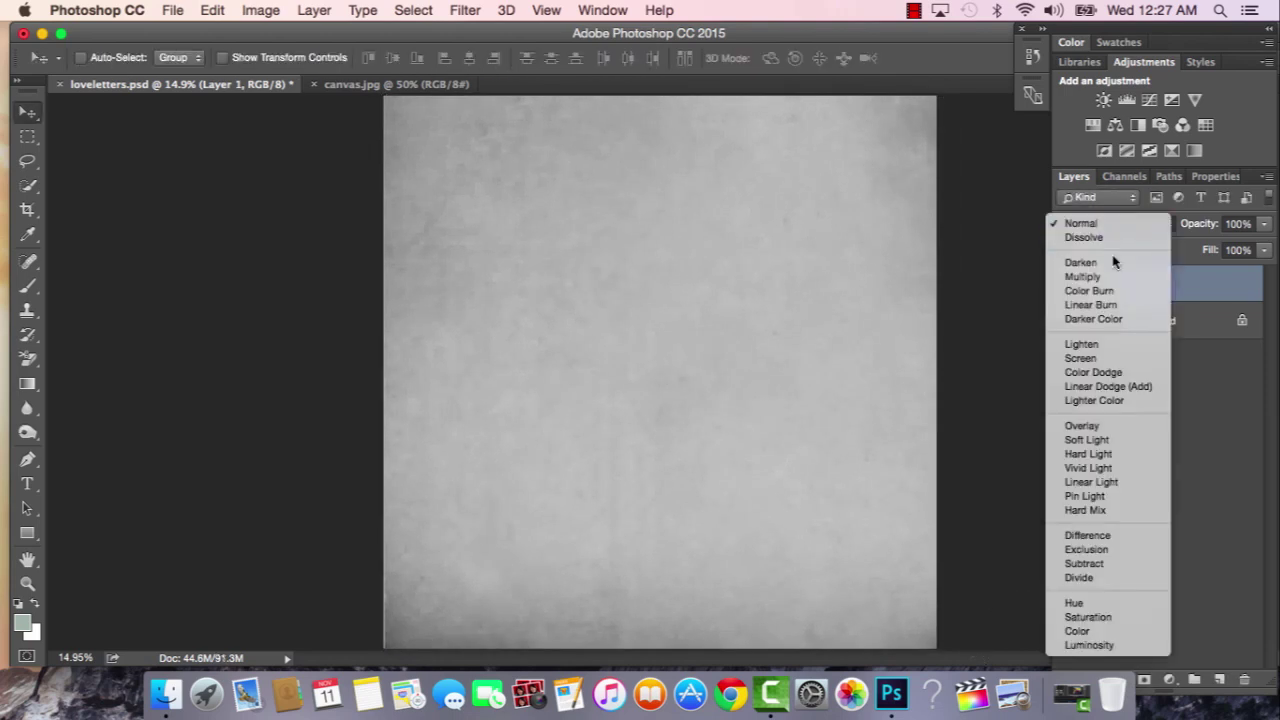
key("Return")
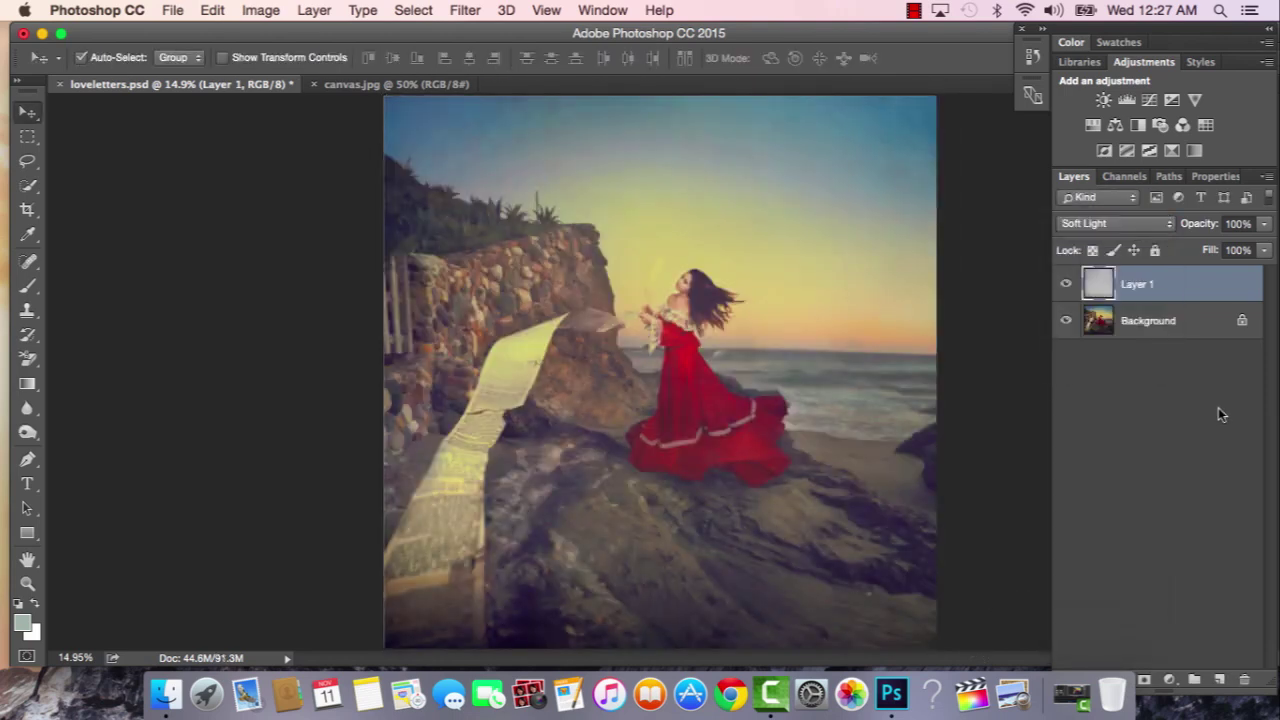
Open Curves on the texture layer, pull the RGB midtones down, and move the white point to input 246.
key("super+m")
left_click_drag(742, 104, 1204, 120)
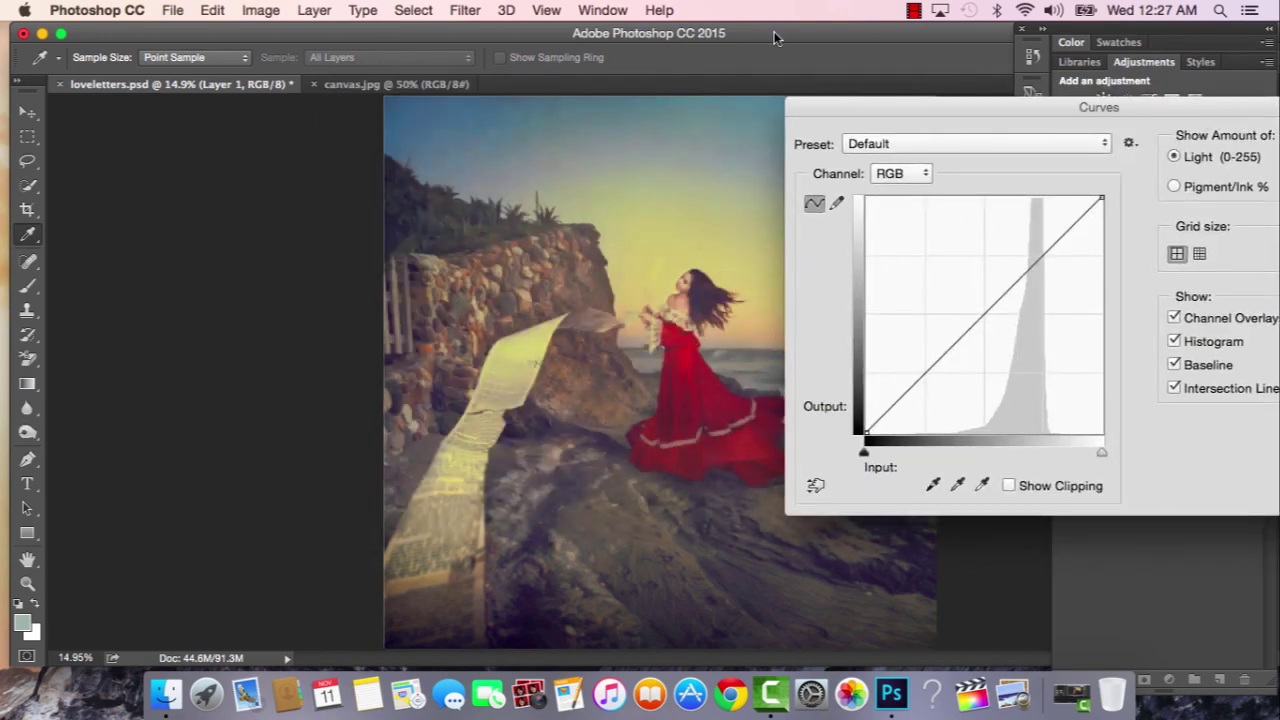
left_click_drag(774, 30, 631, 26)
left_click(997, 321)
left_click_drag(997, 321, 1014, 337)
left_click_drag(1101, 197, 1094, 197)
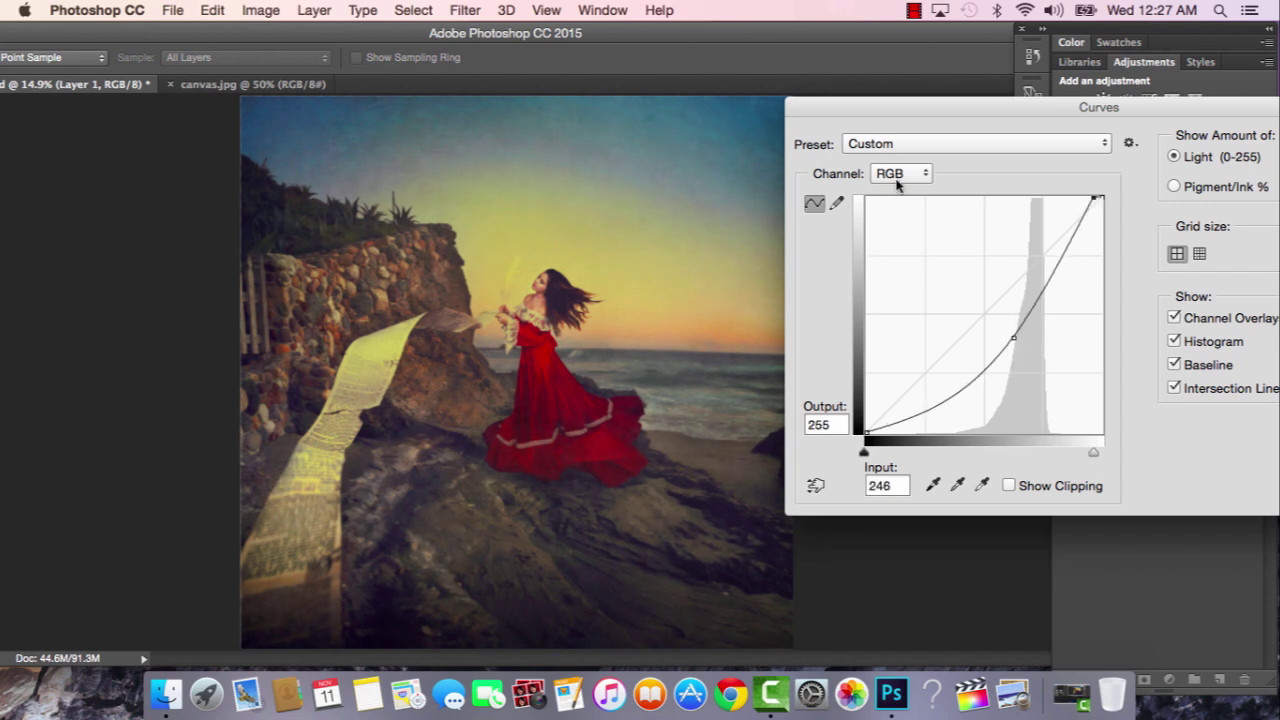
Lower the Red curve's midpoint to output 121 at input 133 and move its white point to input 243.
left_click(900, 173)
left_click(900, 189)
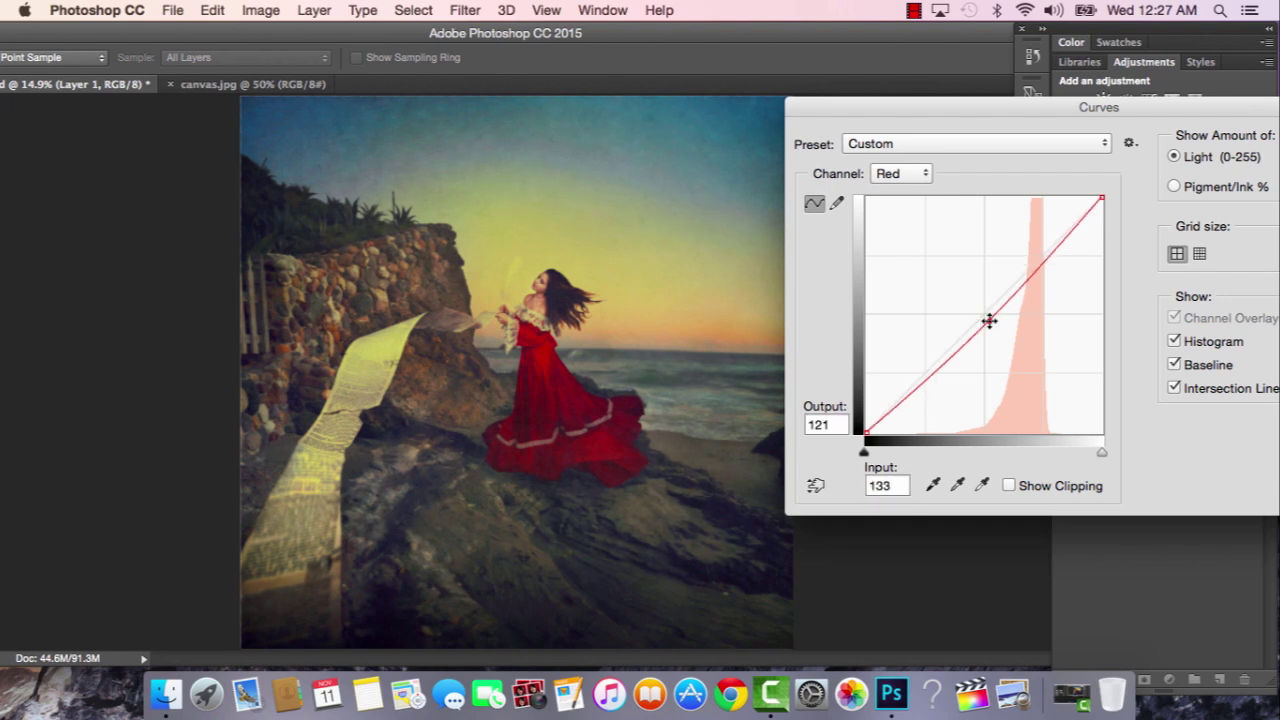
left_click(989, 320)
left_click_drag(1101, 197, 1081, 197)
left_click_drag(1081, 197, 1092, 199)
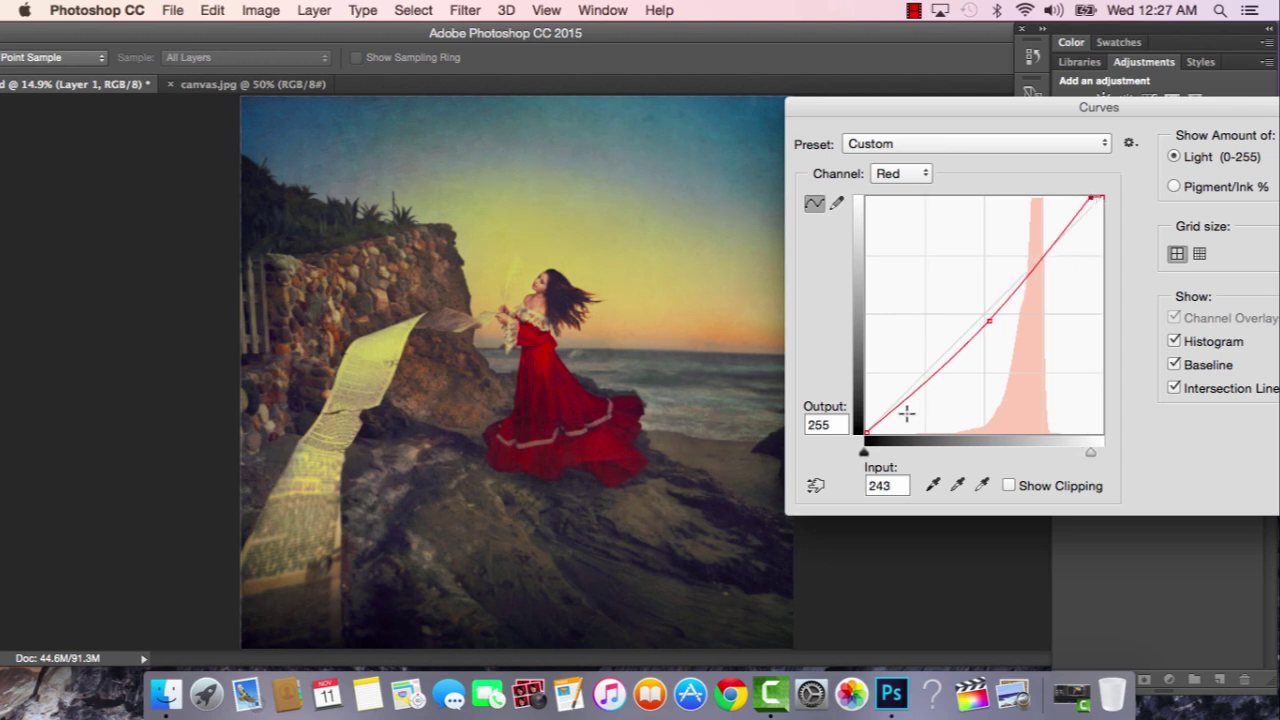
Try raising the Red curve's black point to output 33 and shifting it inward, undoing the changes to compare.
left_click_drag(866, 433, 862, 405)
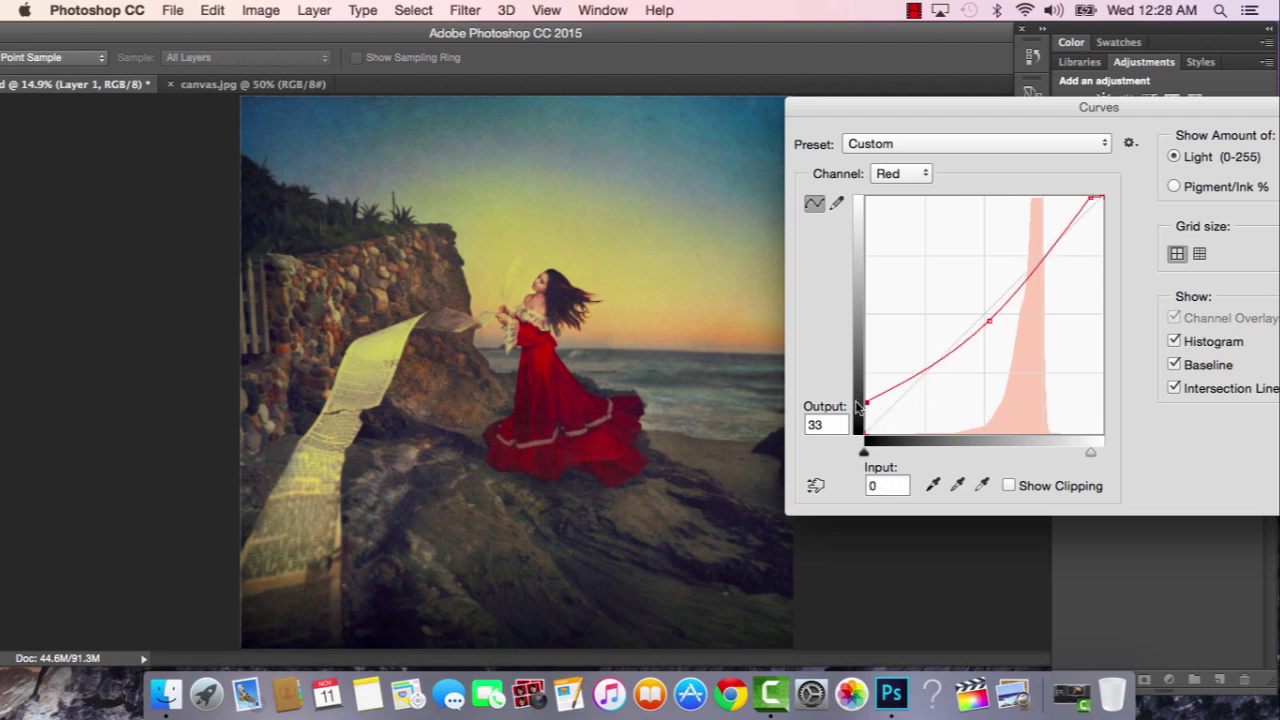
left_click_drag(858, 404, 920, 433)
key("super+z")
key("super+z")
key("super+z")
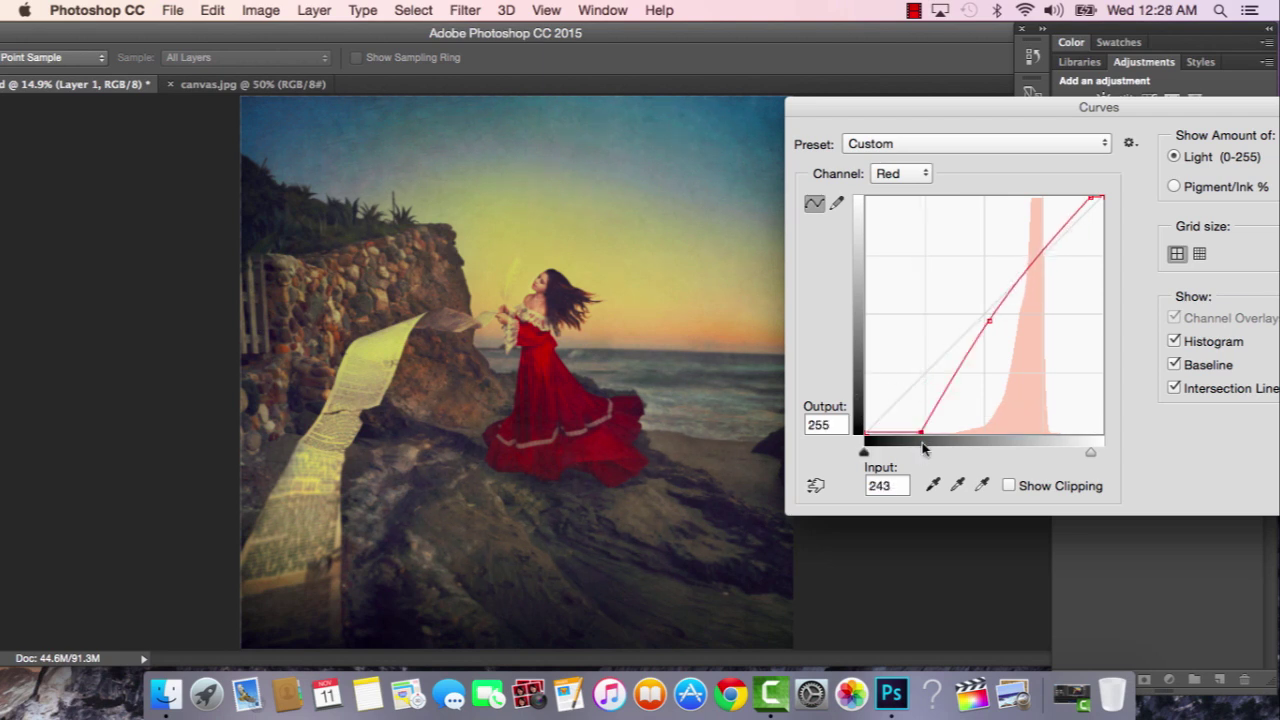
key("super+z")
key("super+z")
key("super+z")
Try moving the Green curve's black point to input 15.
left_click(899, 178)
left_click(899, 188)
left_click_drag(868, 430, 881, 430)
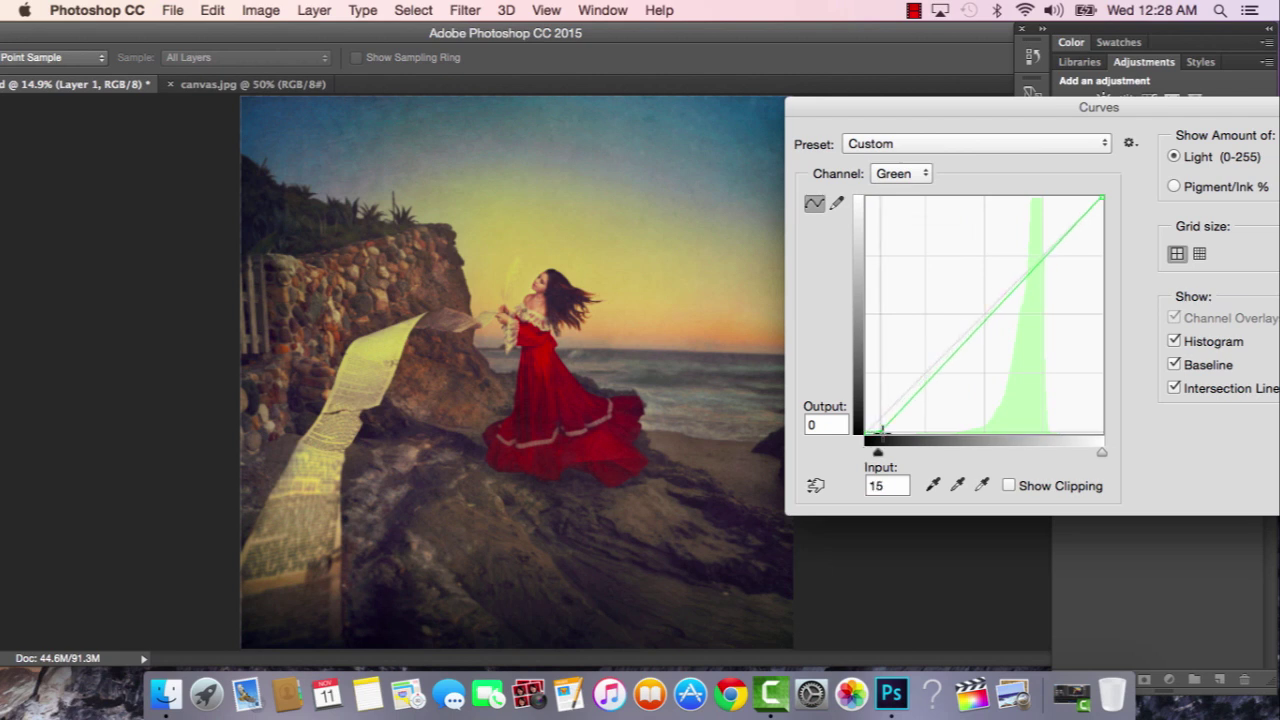
key("super+z")
Lower the Blue curve's midpoint to output 125 at input 128, pull its highlight endpoint down slightly, and apply the Curves.
key("alt+5")
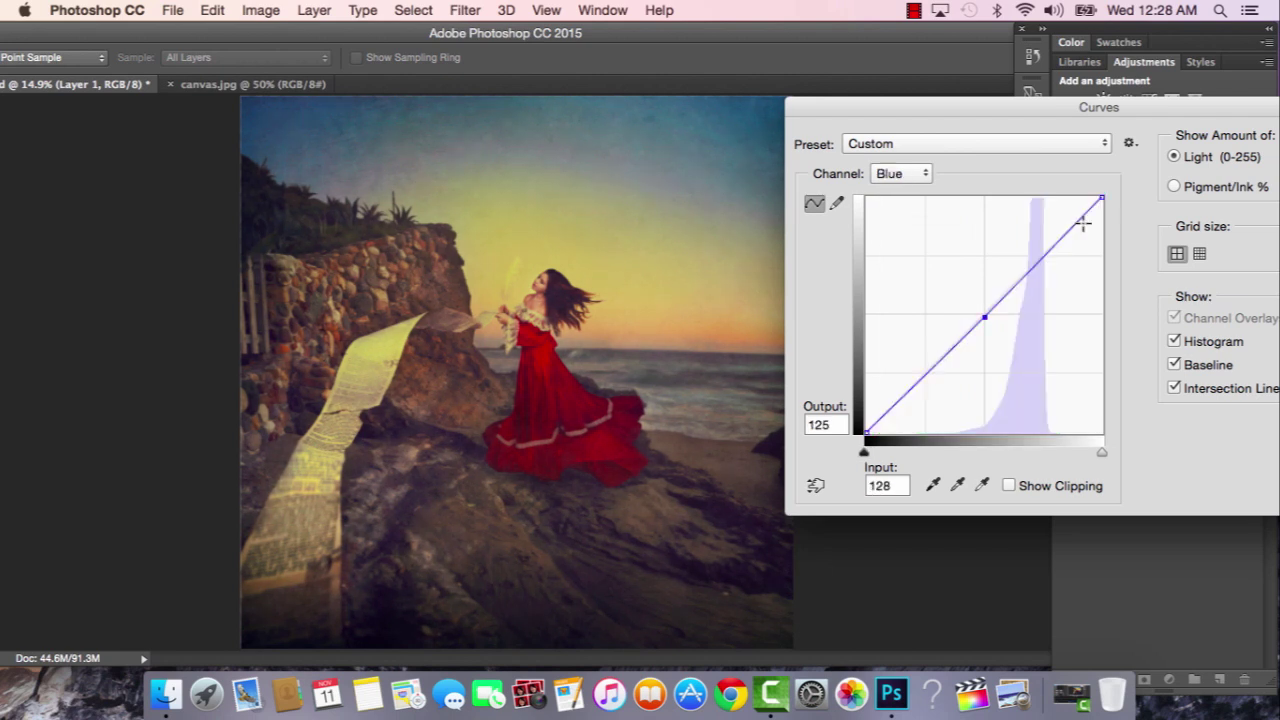
left_click_drag(1099, 200, 1118, 243)
key("super+z")
left_click(1100, 199)
mouse_move(1099, 202)
left_mouse_down()
mouse_move(1104, 224)
mouse_move(1106, 206)
left_mouse_up()
key("Return")
Hide and show the texture layer to compare its effect on the image.
left_click(1067, 286)
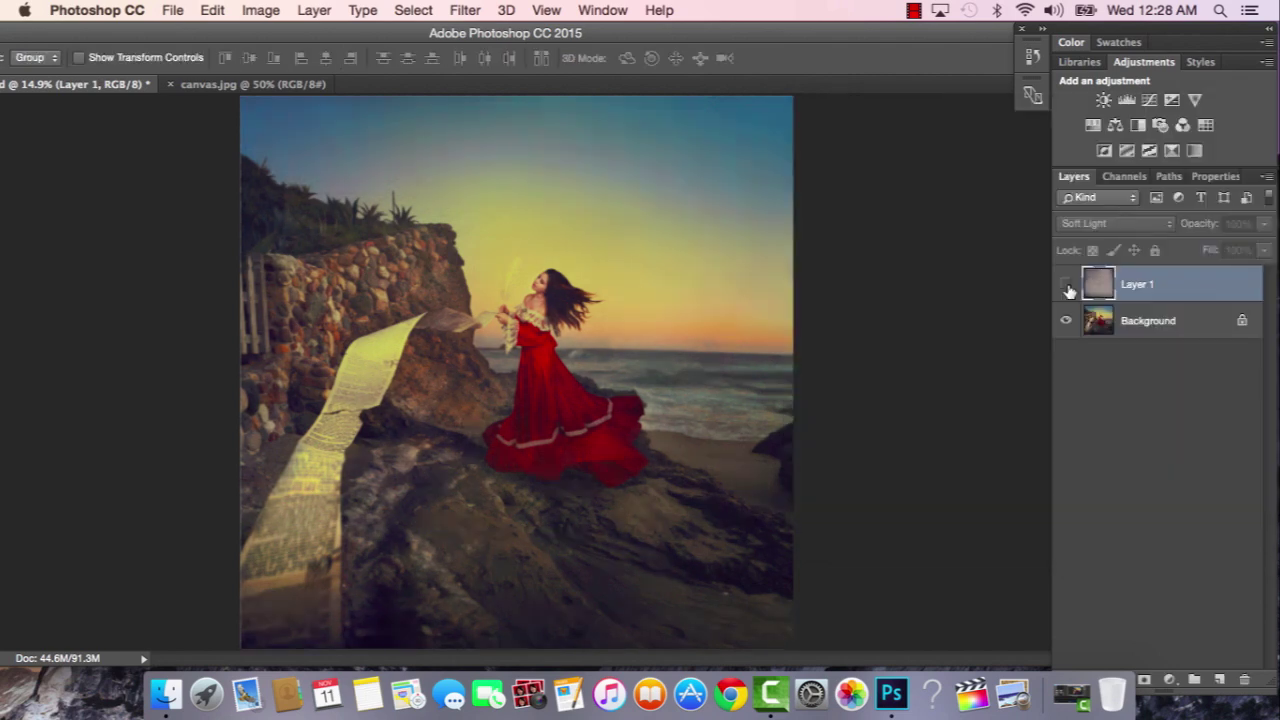
left_click(1067, 287)
left_click(1067, 287)
left_click(1067, 287)
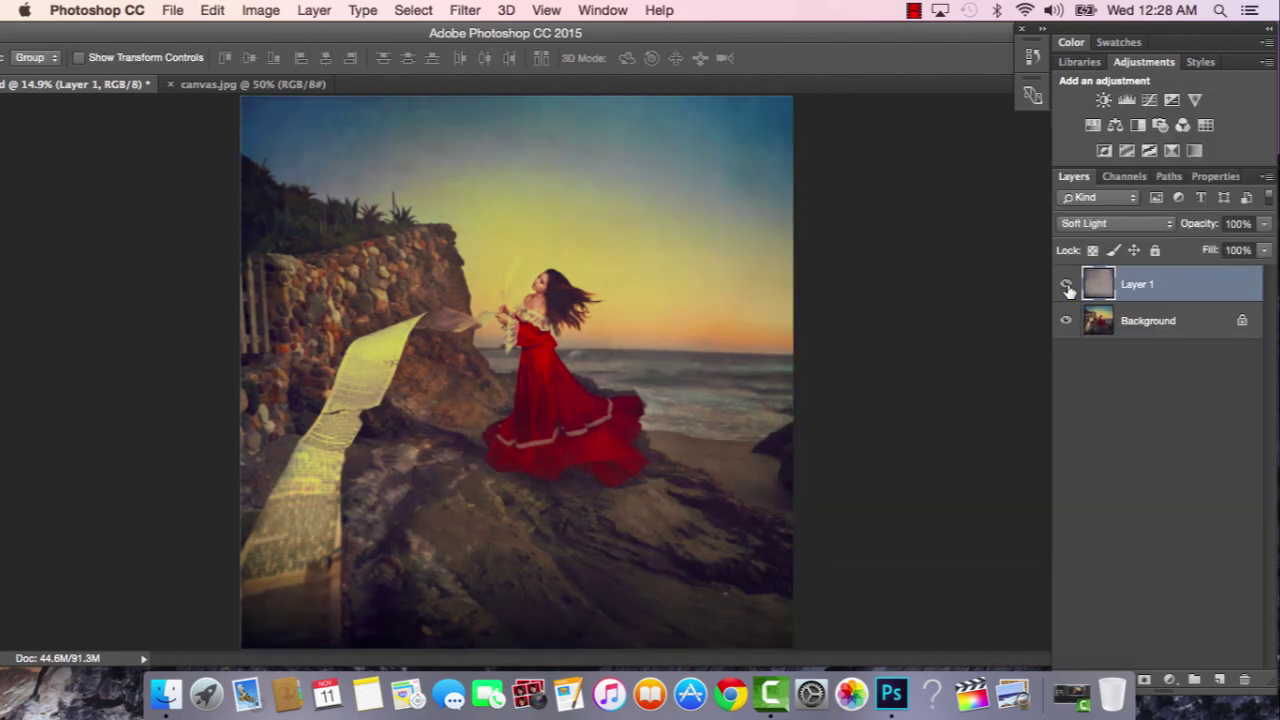
Enlarge the texture layer with Free Transform so that it extends well beyond the image's lower-left corner.
key("super+t")
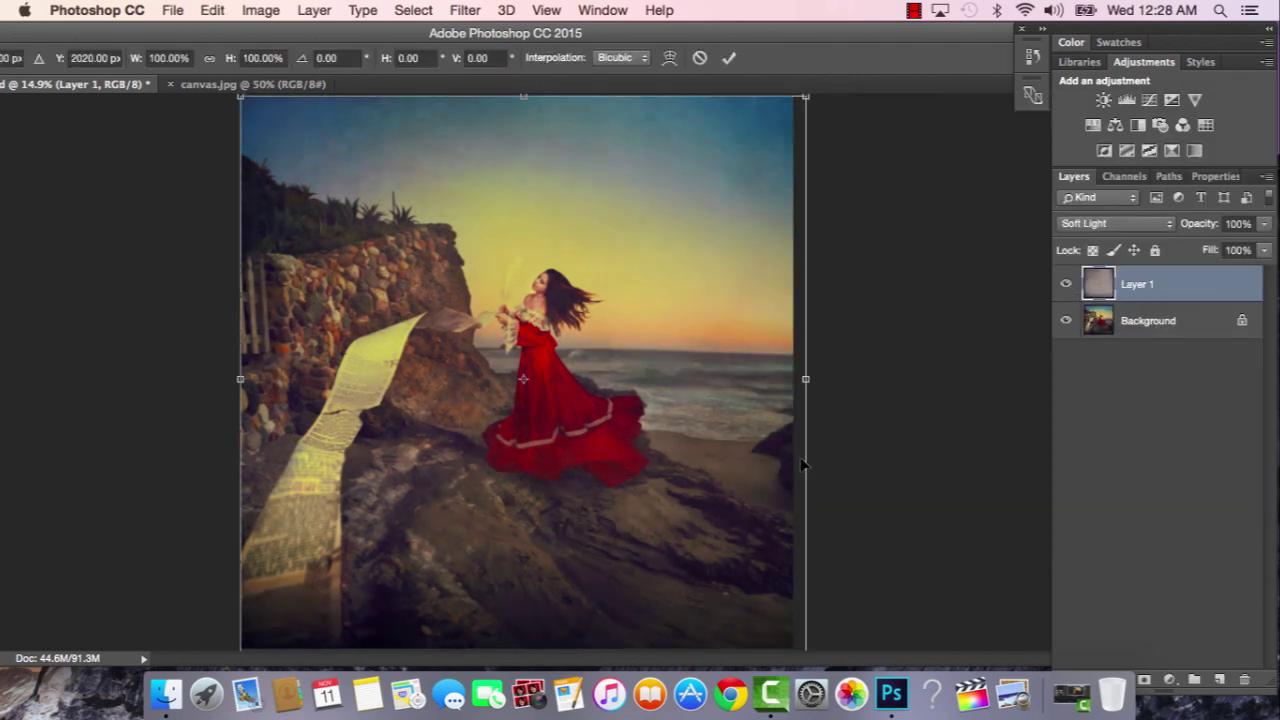
key("super+equal")
scroll(851, 403, "down", 3)
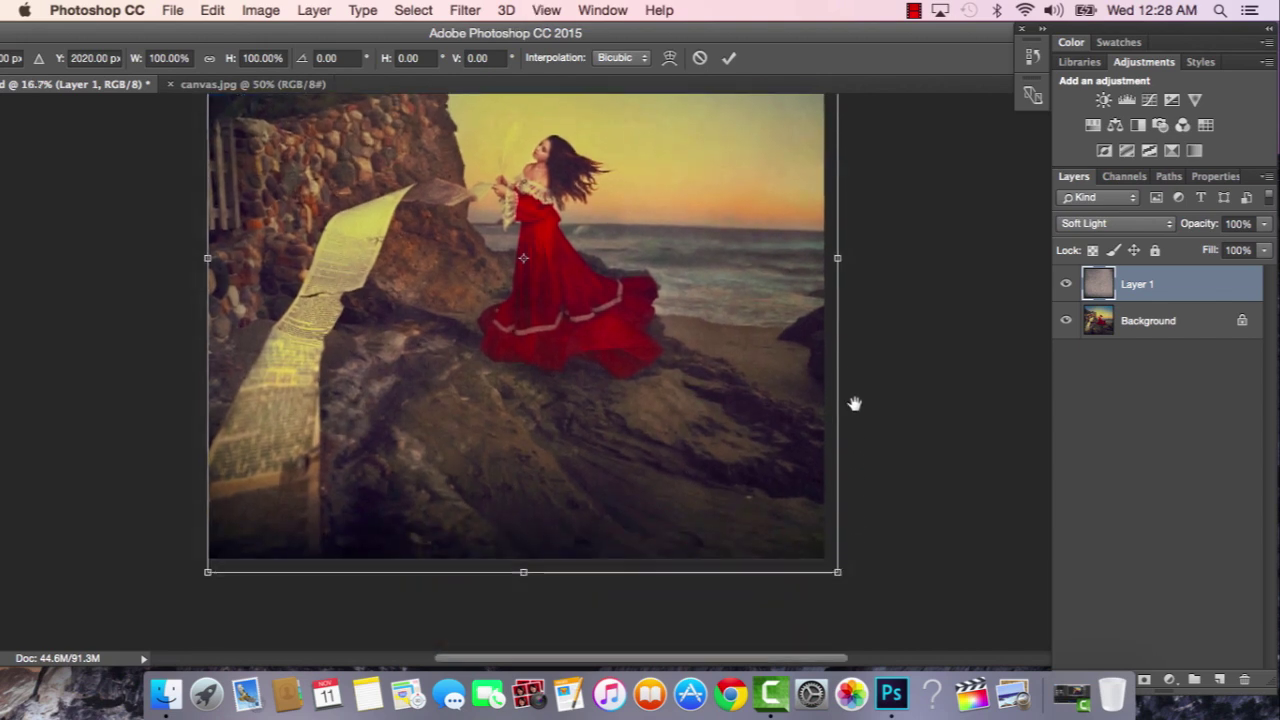
left_click_drag(203, 571, 114, 623)
key("super+z")
key("super+z")
key("Return")
key("super+0")
Duplicate the texture layer, flip the copy horizontally, and compare the image with and without it.
left_click_drag(1195, 268, 1219, 680)
key("super+t")
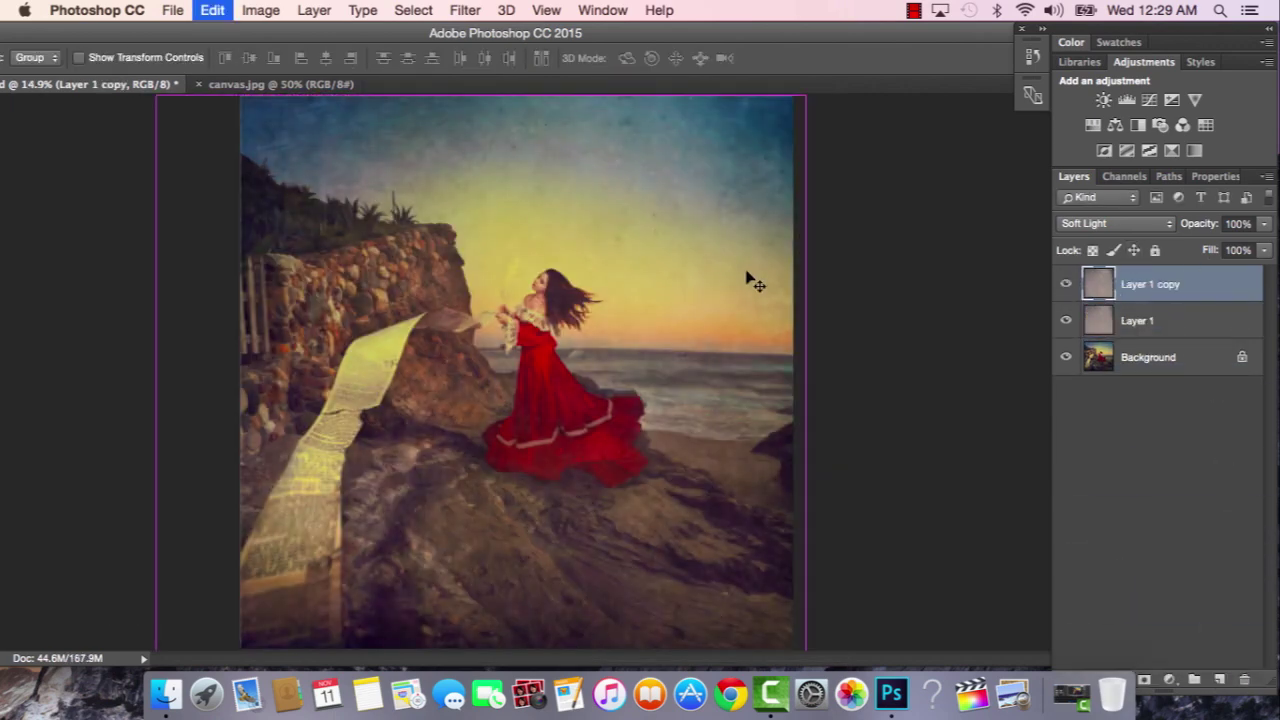
left_click(212, 10)
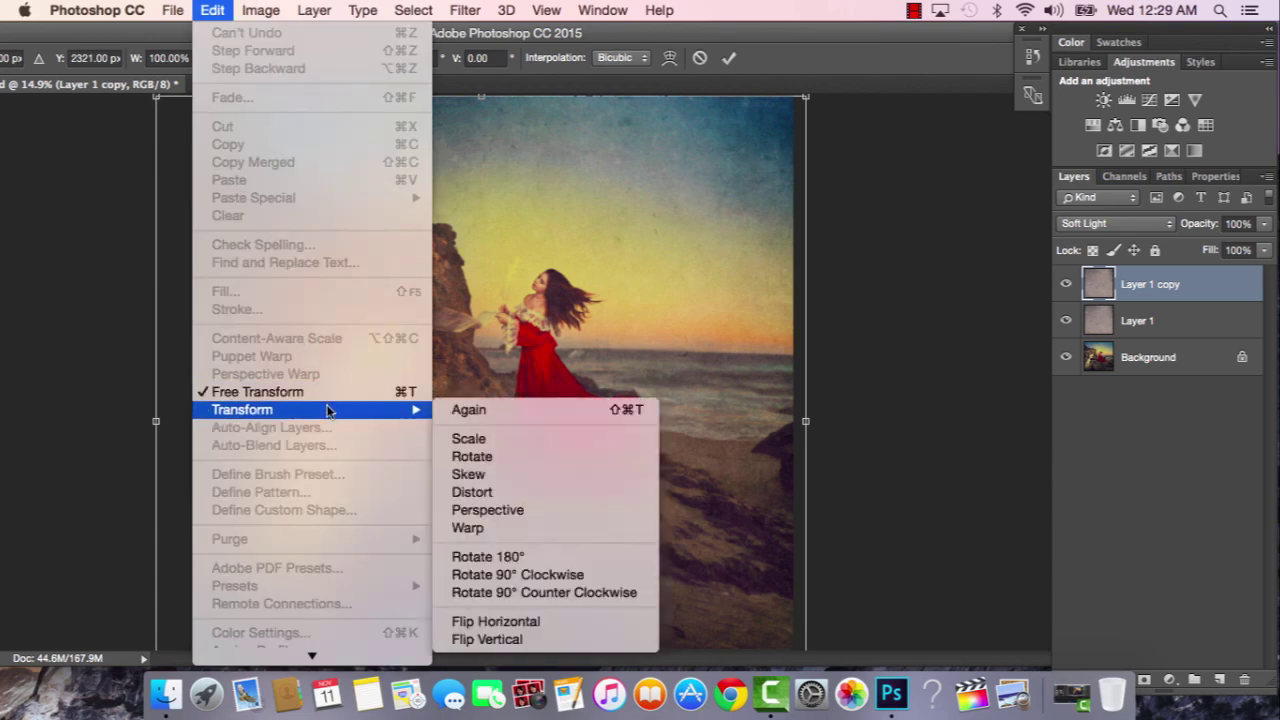
left_click(514, 620)
key("Return")
left_click(1064, 285)
left_click(1064, 285)
left_click(1064, 285)
left_click(1064, 285)
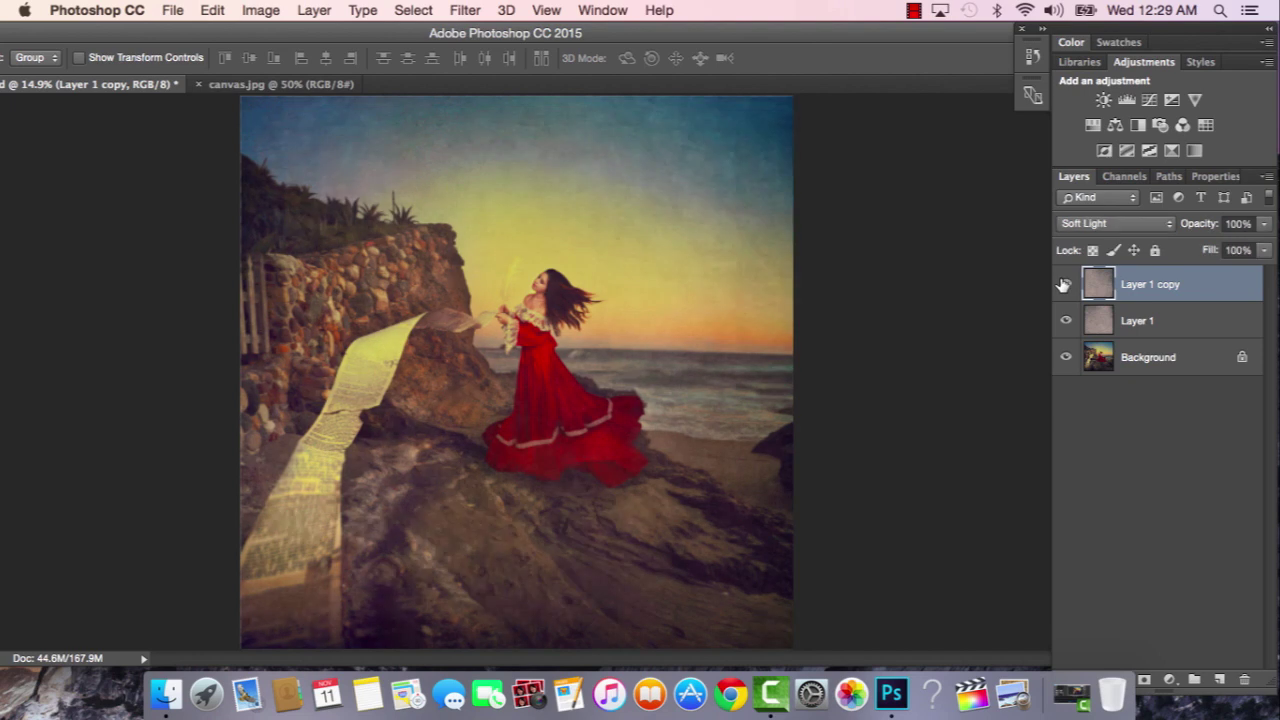
Reduce the flipped texture copy to 52% opacity and 59% fill and check its effect.
left_click(1265, 226)
left_click(1066, 288)
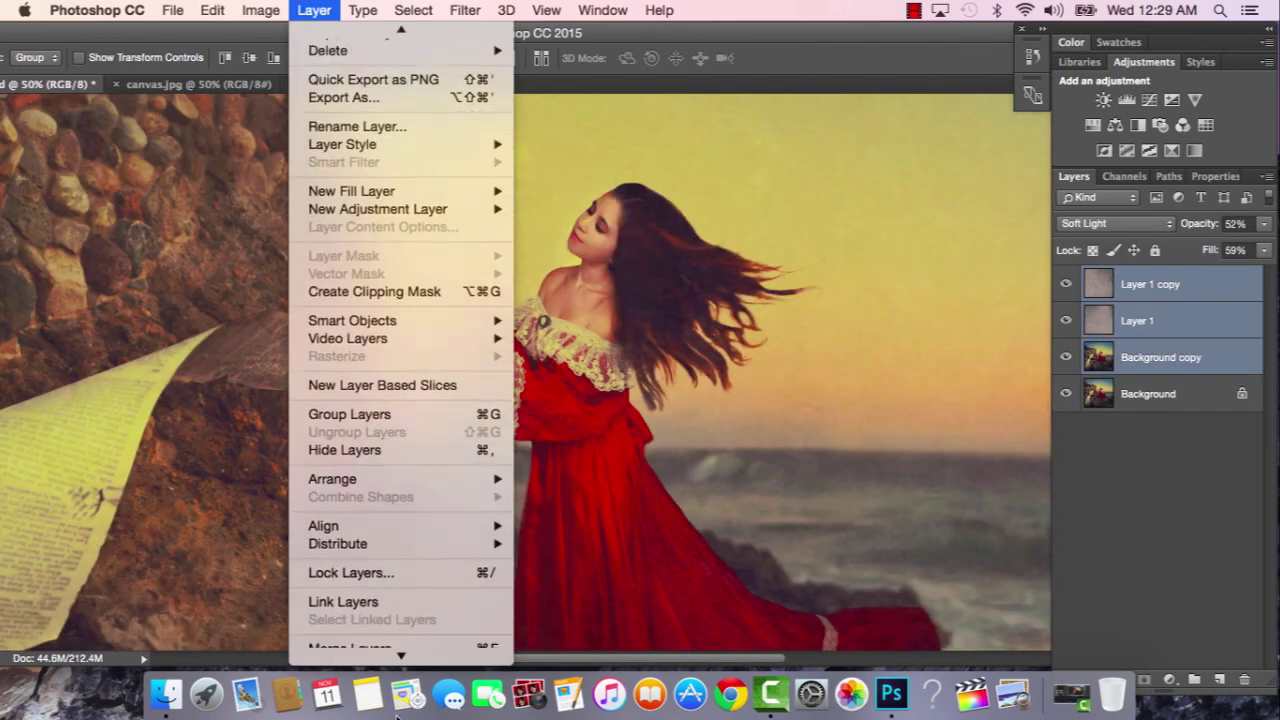
Merge the background copy and both texture layers, add a layer mask to the merged layer, and compare its effect.
left_click(400, 583)
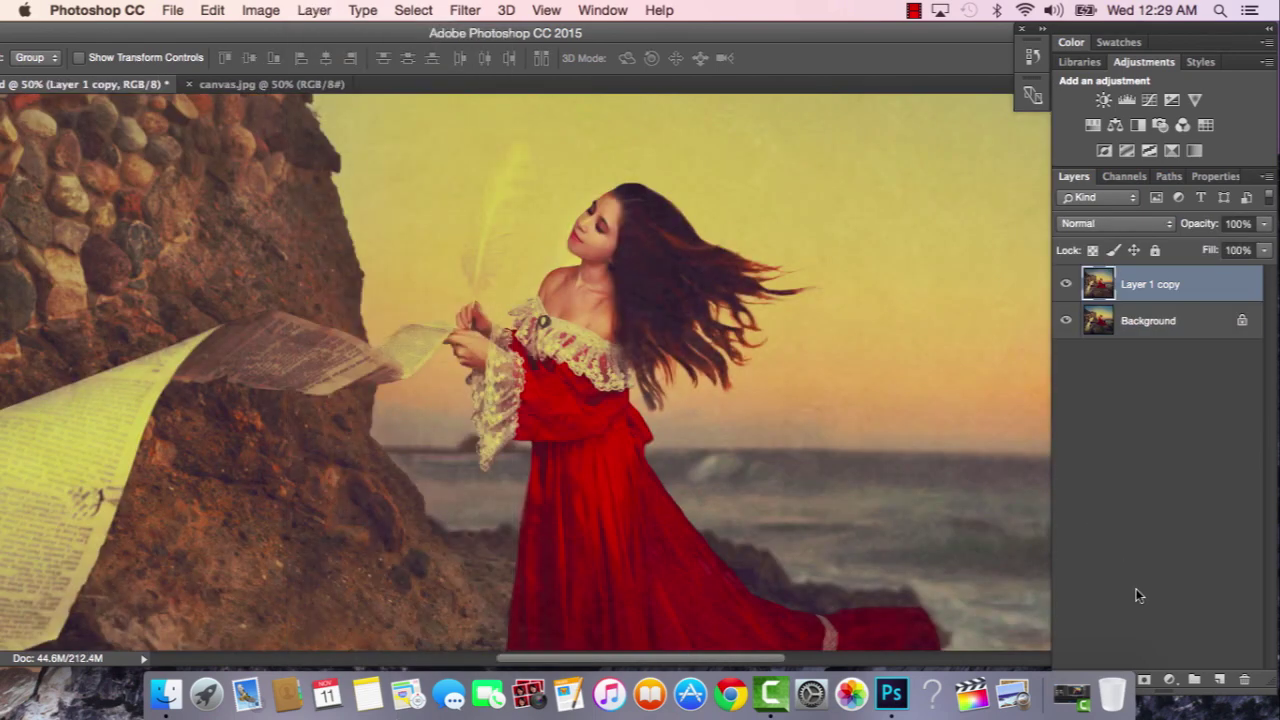
left_click(1146, 680)
left_click(1067, 284)
left_click(1067, 284)
left_click(1067, 284)
left_click(1067, 284)
left_click(1067, 284)
left_click(1067, 284)
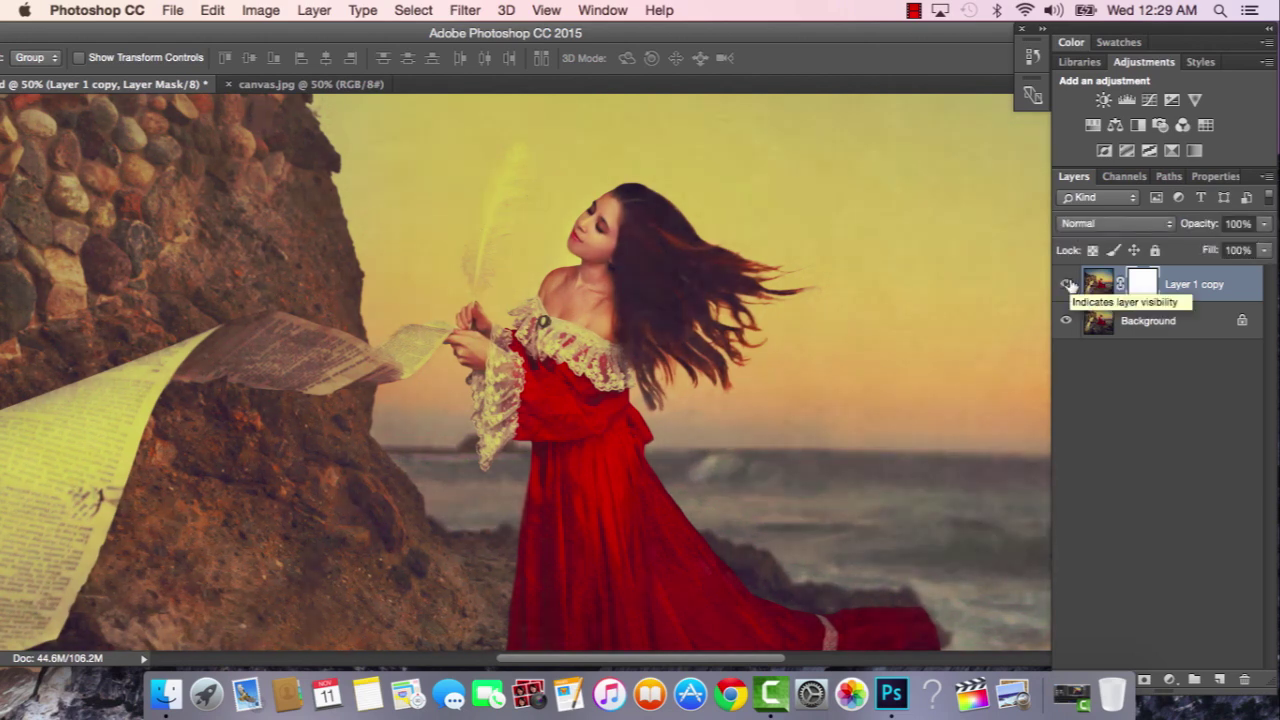
Brush over the woman's hair on the merged layer's mask to reduce the texture there.
key("b")
scroll(700, 243, "down", 1)
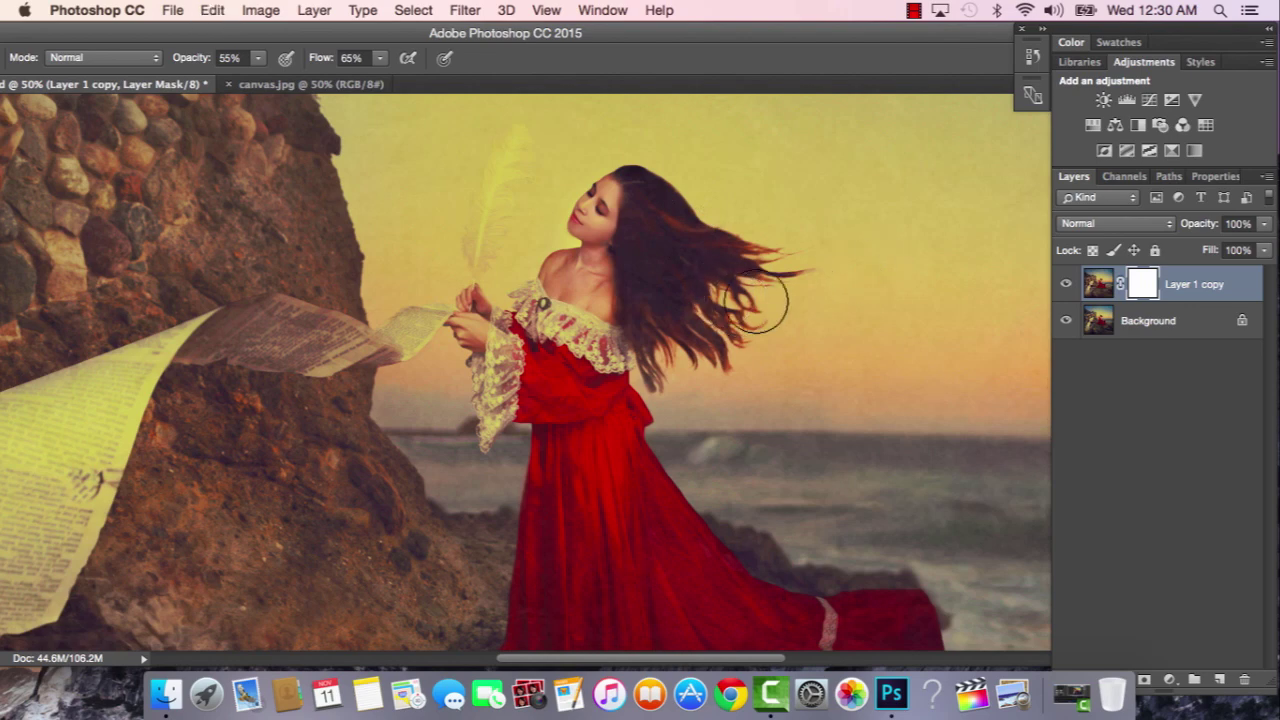
left_click_drag(686, 233, 733, 275)
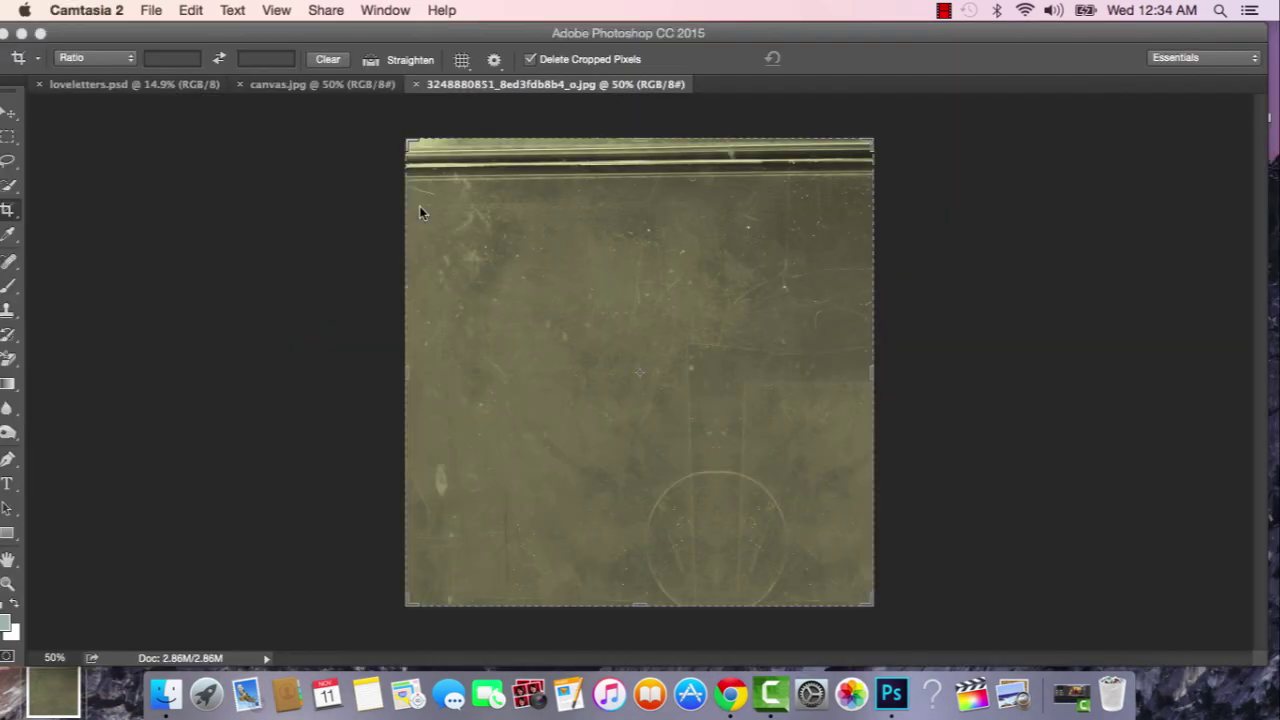
Crop the green texture to cut off the banded strip along its upper edge.
left_click(419, 205)
left_click_drag(420, 194, 1025, 700)
key("Return")
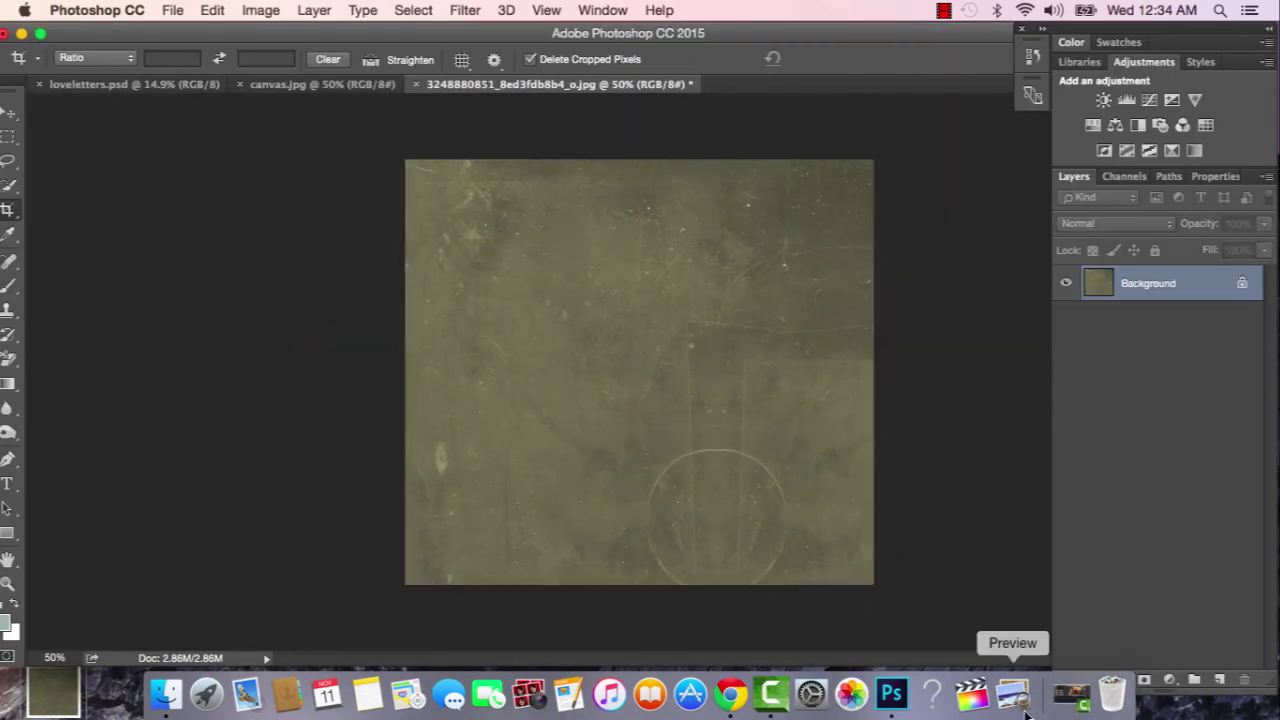
Lasso the circle and the line marks above it on the texture and fill them to blend with the surroundings.
key("super+0")
left_click(7, 161)
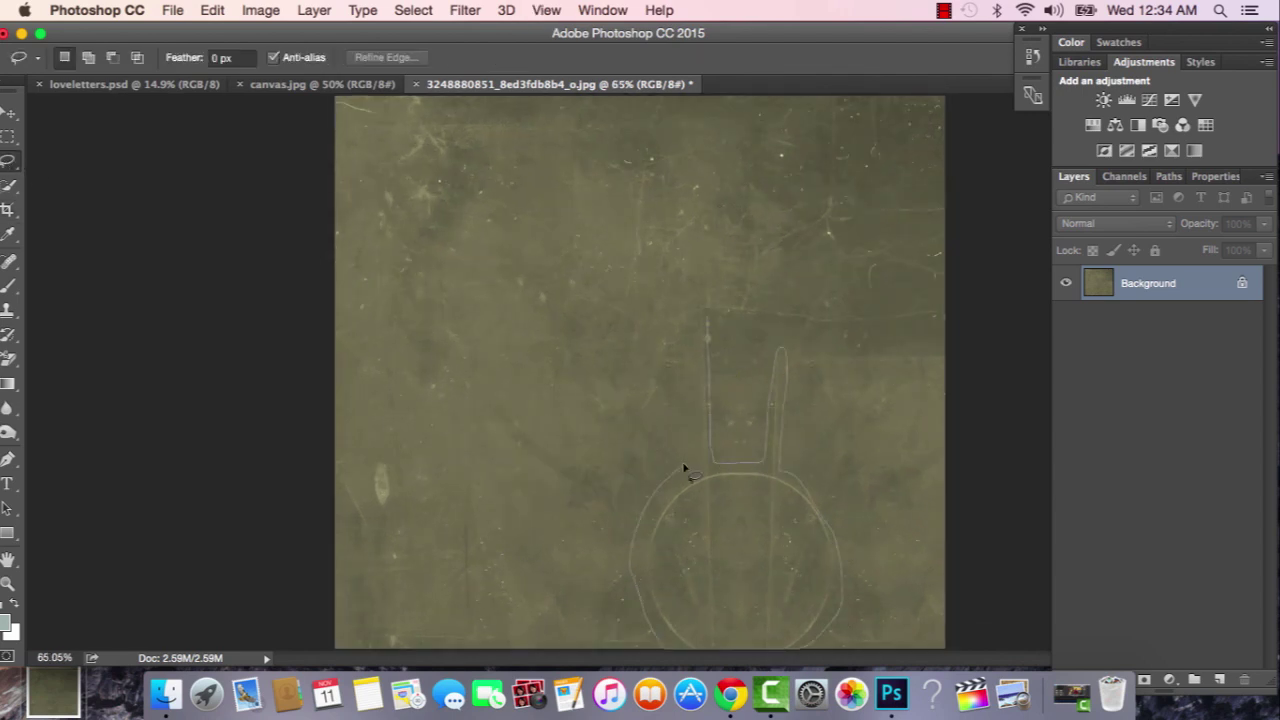
left_click_drag(685, 467, 686, 466)
key("BackSpace")
key("Return")
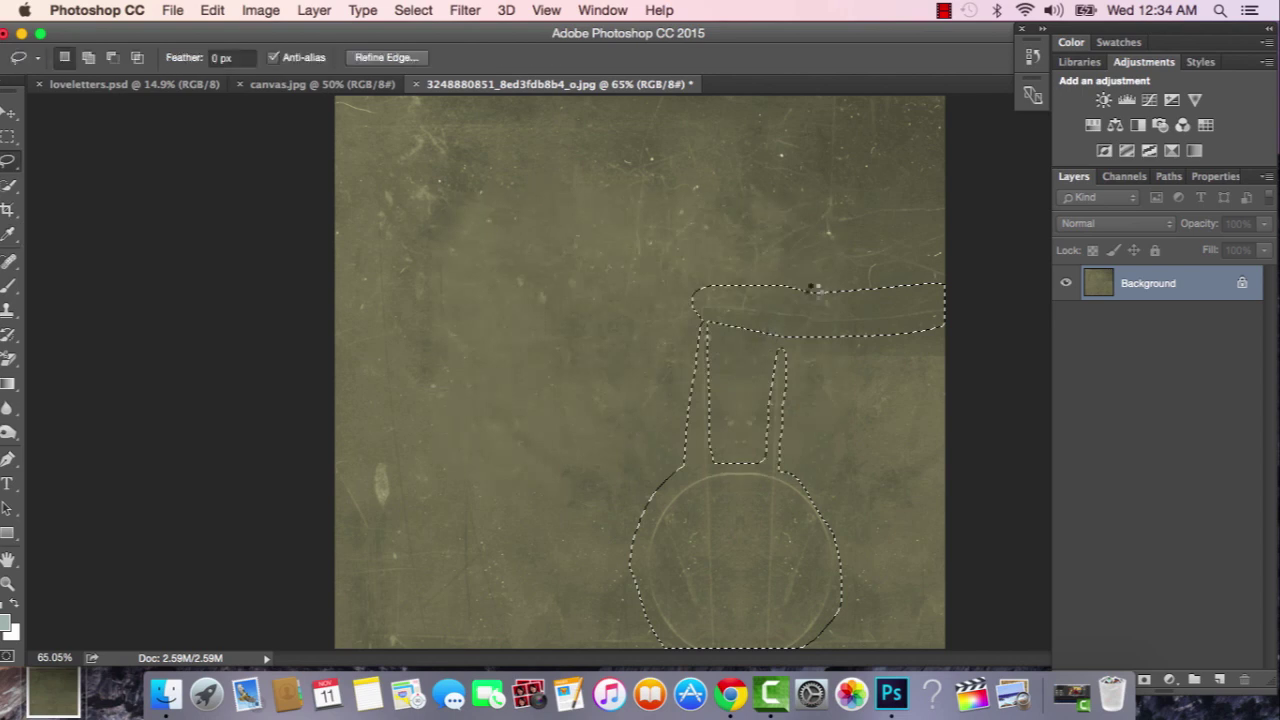
key("super+d")
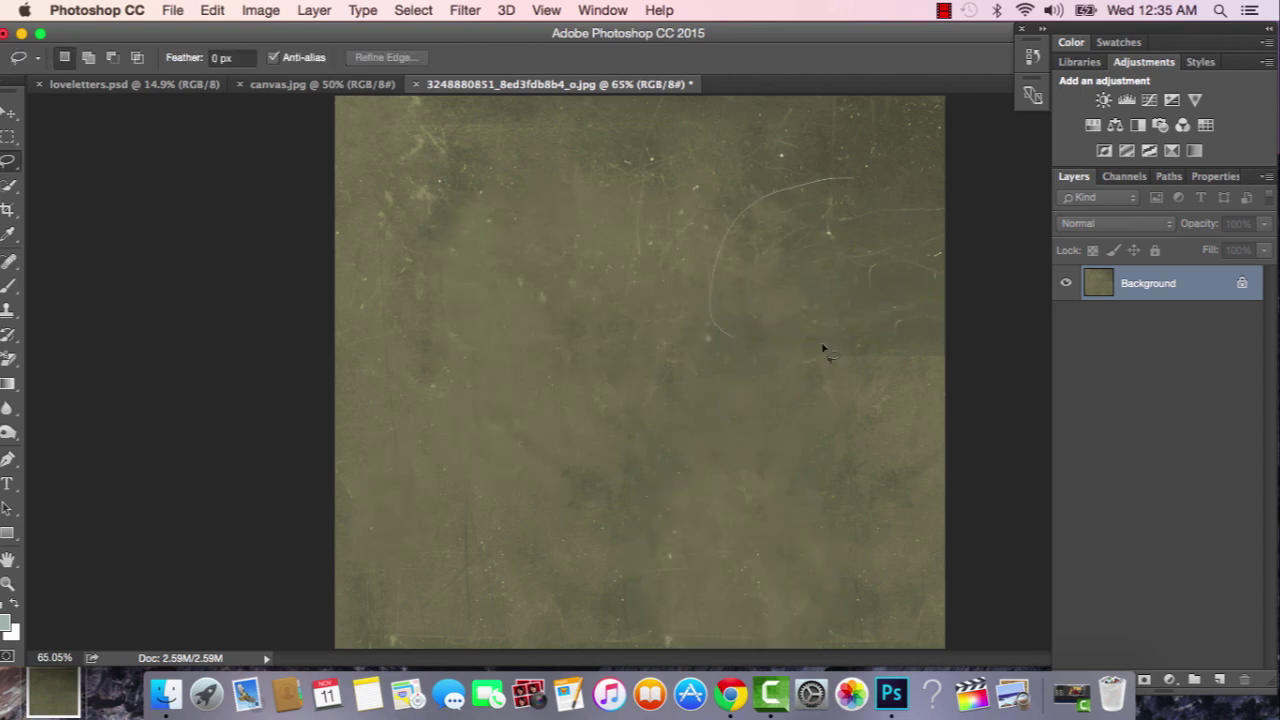
Lasso the scratched area near the texture's upper right corner and fill it to match the surrounding surface.
left_click_drag(912, 162, 940, 162)
key("BackSpace")
key("Return")
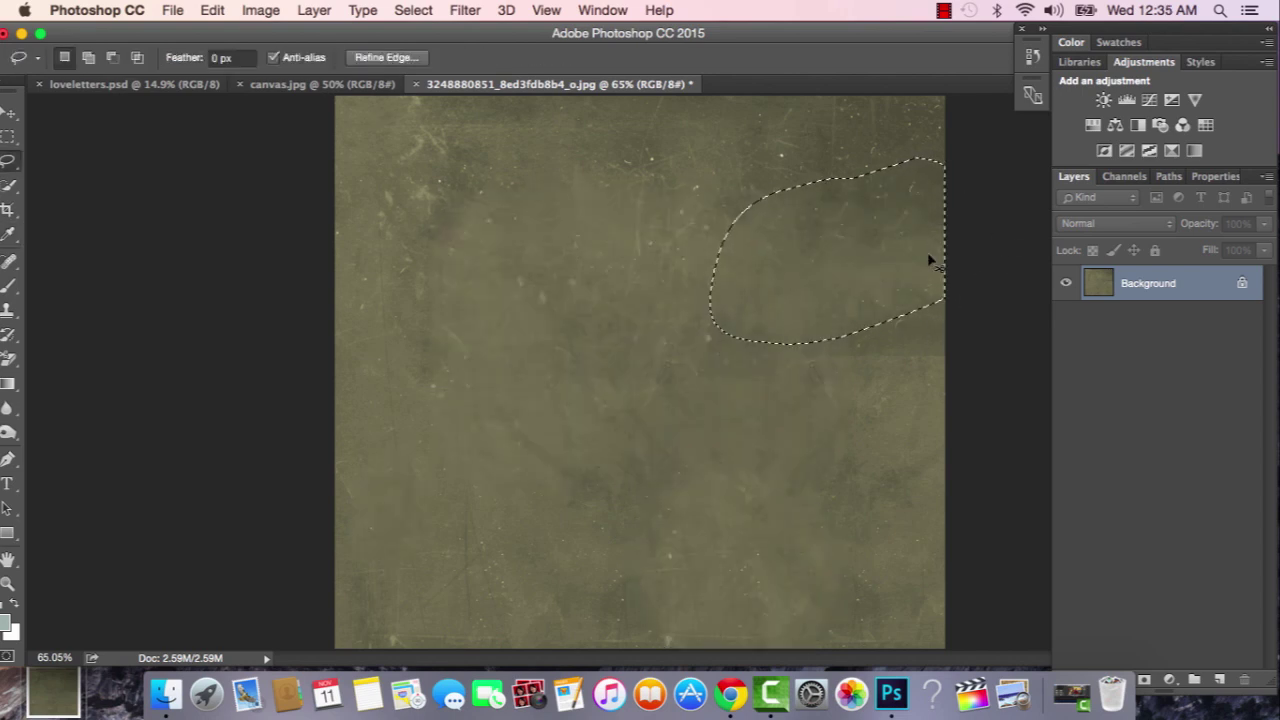
Place a desaturated version of the texture in loveletters.psd and scale it to cover the whole image.
left_click(1093, 124)
left_click_drag(1157, 343, 1000, 358)
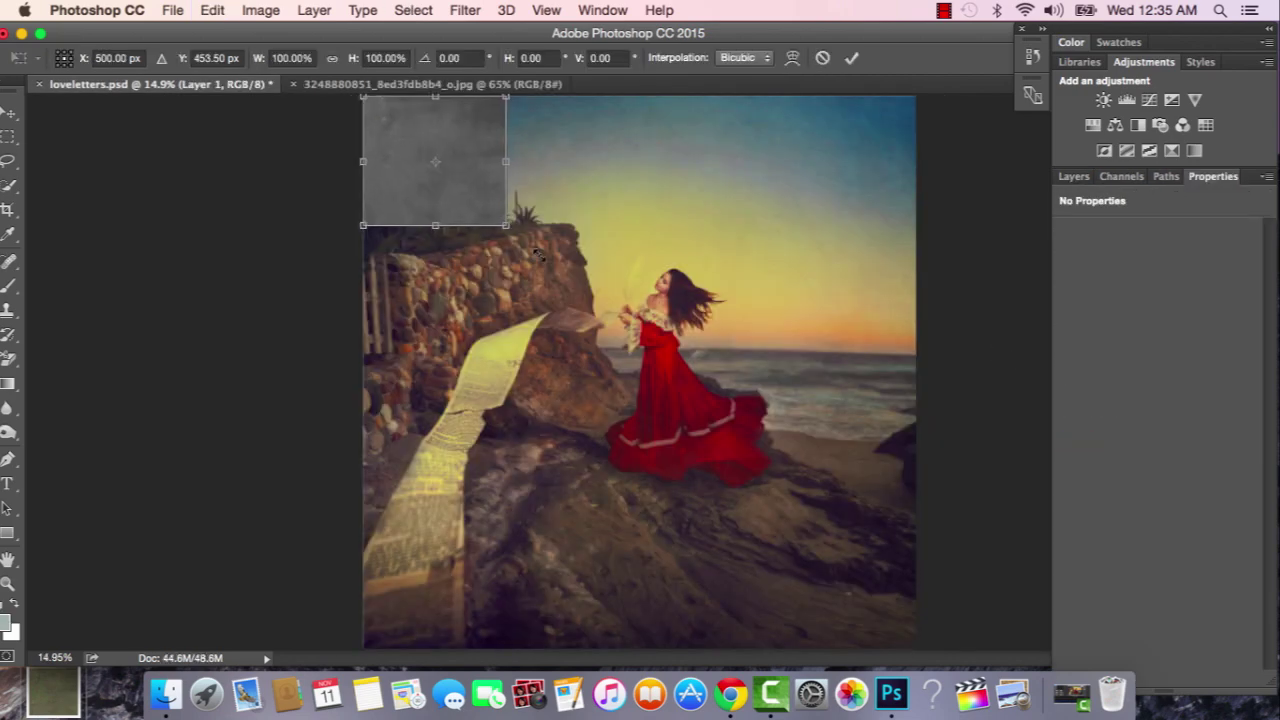
left_click_drag(503, 229, 1025, 620)
key("Return")
Set the gray texture layer's blend mode to Screen.
left_click(1073, 176)
left_click(1104, 224)
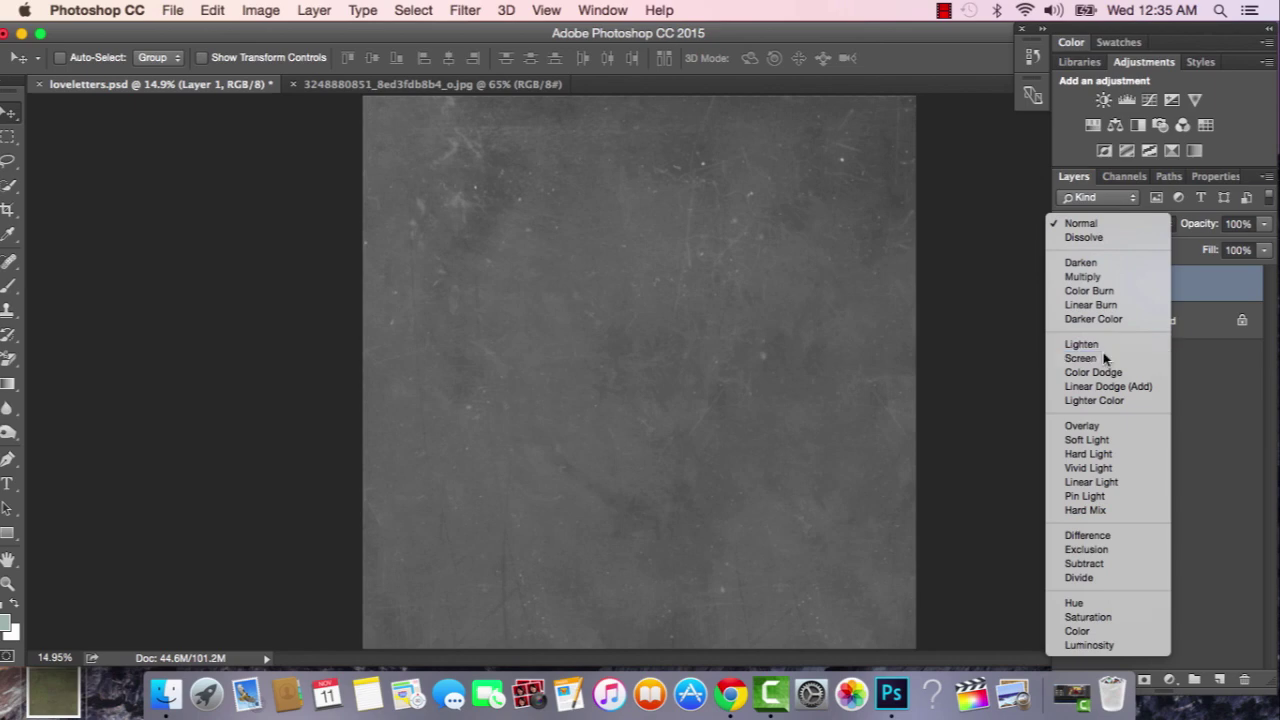
left_click(1104, 358)
Darken the texture layer with Curves and adjust its Red and Blue channels so only the bright specks show over the image.
key("ctrl+m")
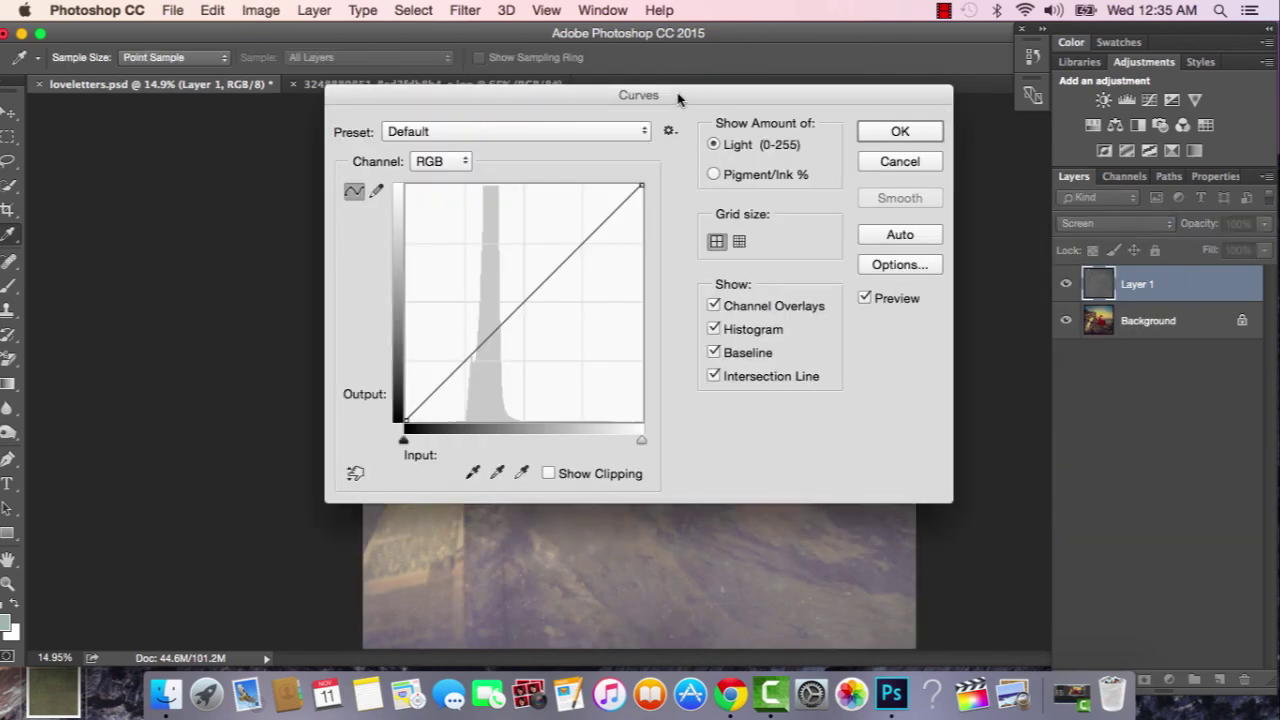
left_click_drag(680, 95, 1100, 100)
left_click_drag(890, 30, 688, 24)
left_click_drag(948, 318, 1007, 345)
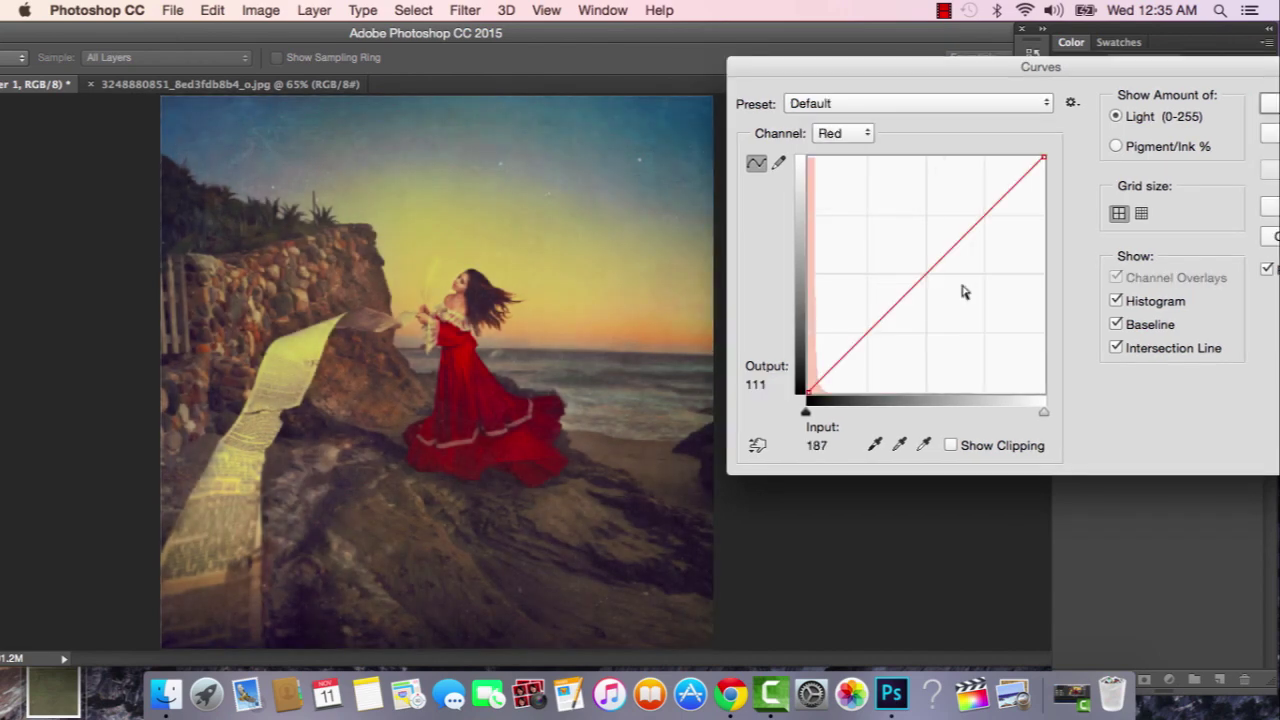
left_click_drag(963, 289, 882, 408)
left_click_drag(980, 300, 983, 303)
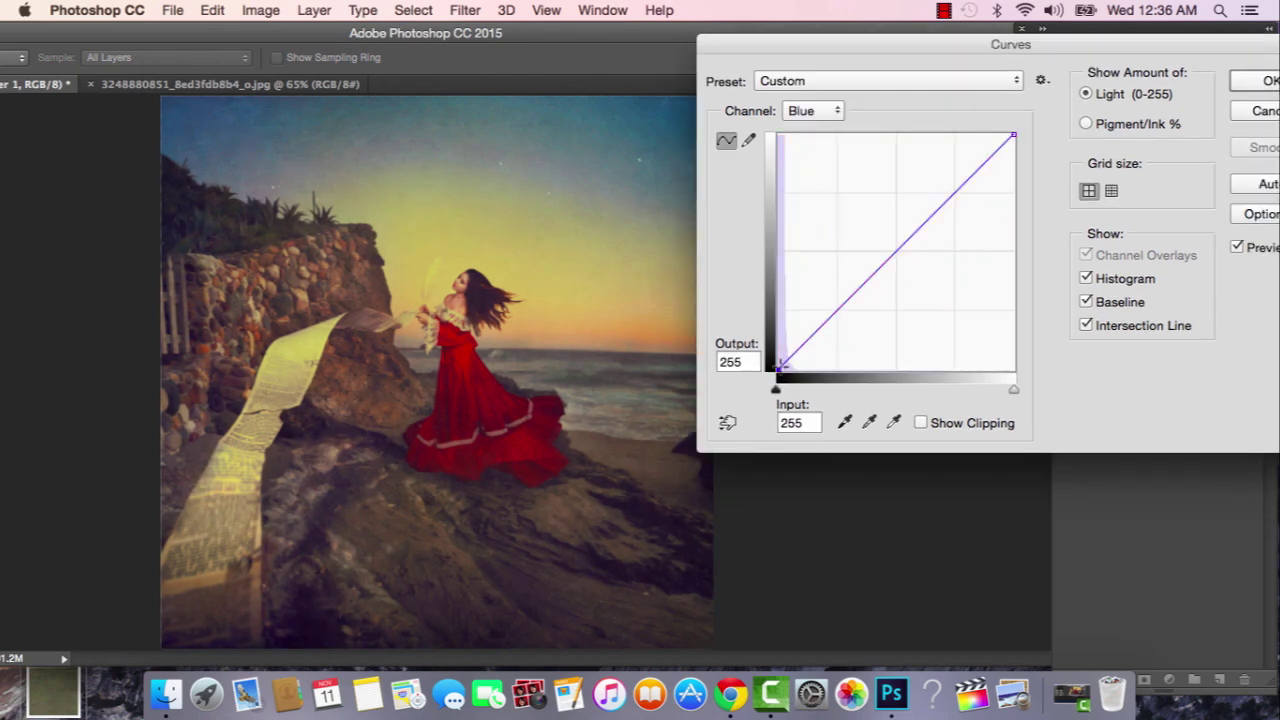
left_click_drag(777, 390, 896, 390)
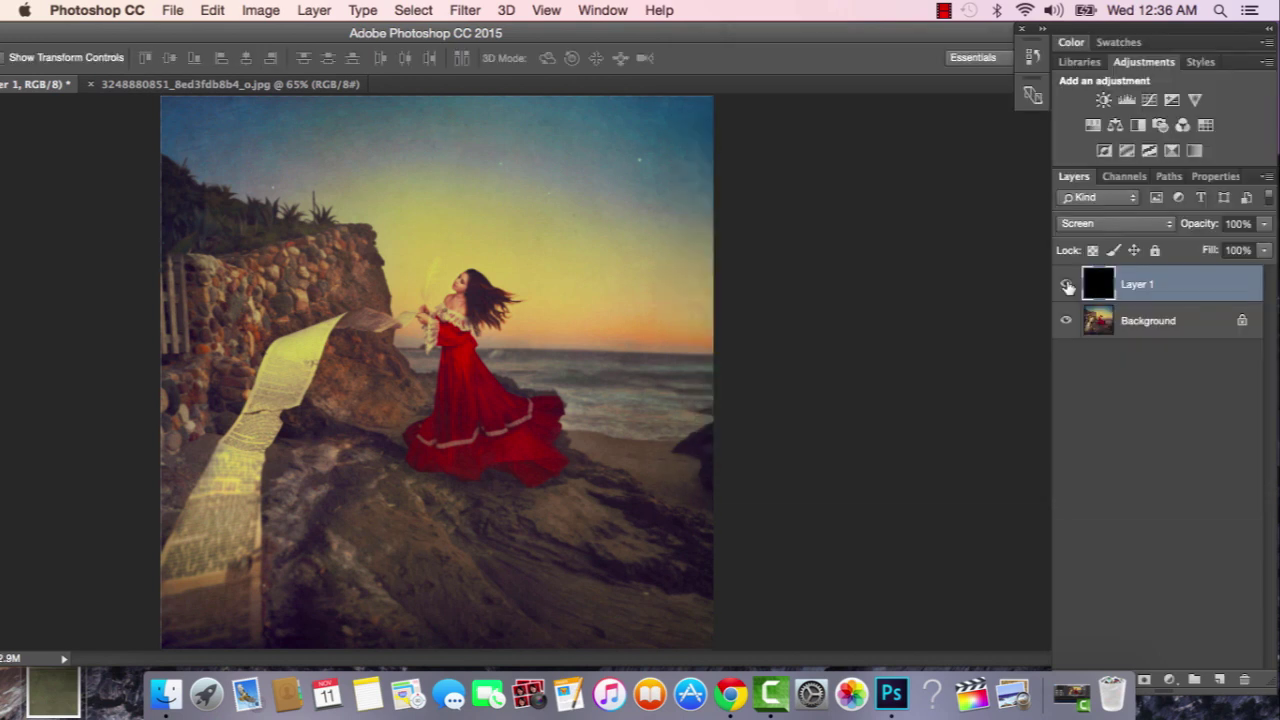
Duplicate the texture layer and merge the texture layers with the background copy.
left_click_drag(1116, 283, 1218, 679)
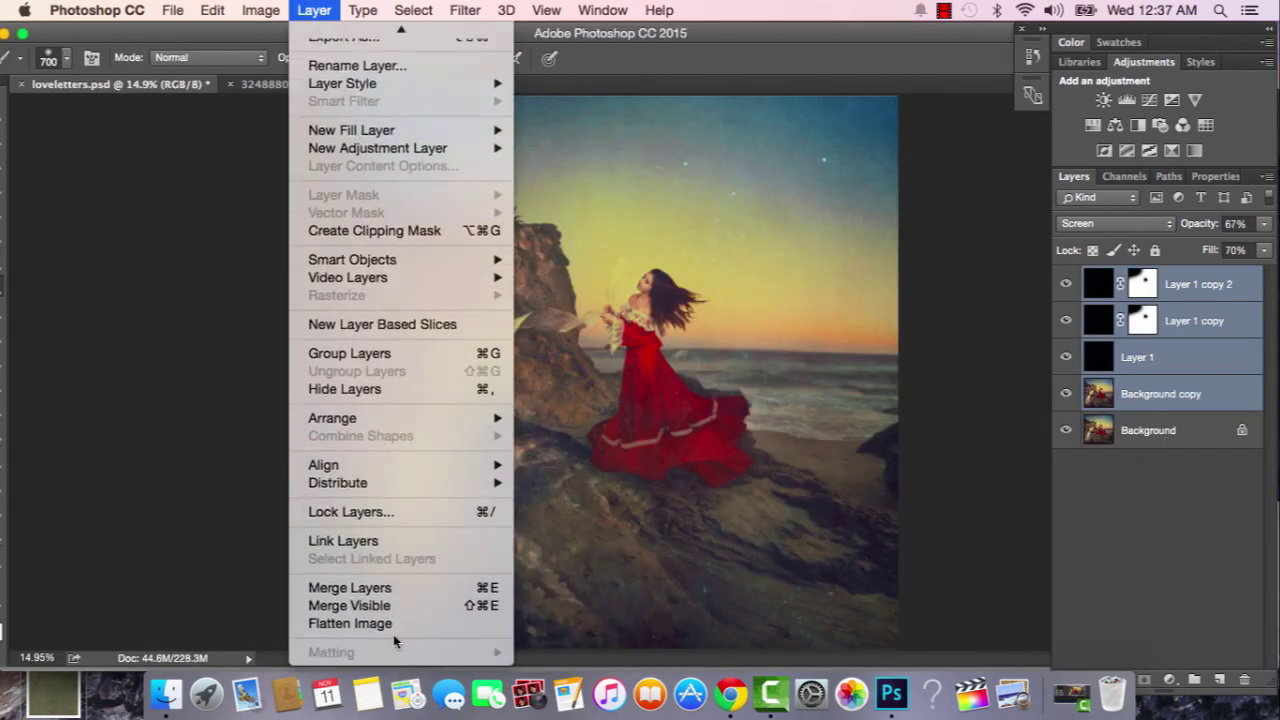
left_click(386, 594)
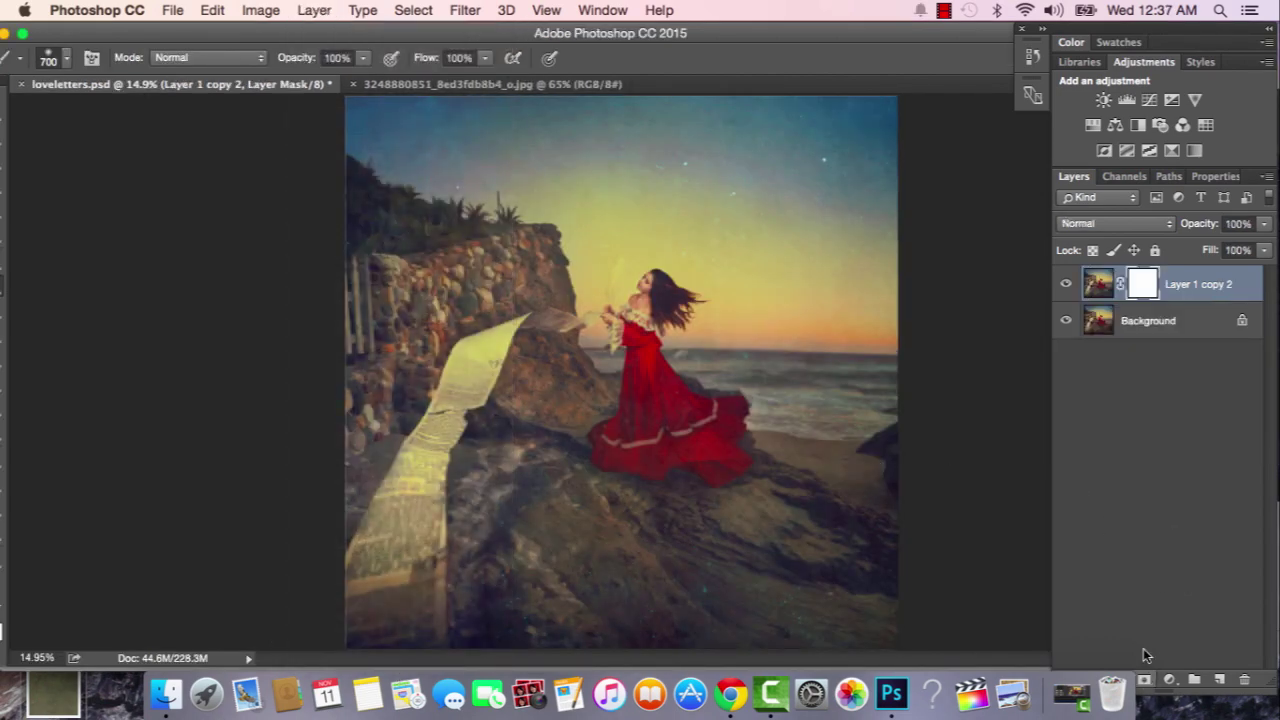
Compare the image with and without the merged texture layer.
left_click(1066, 286)
left_click(1066, 286)
left_click(1066, 286)
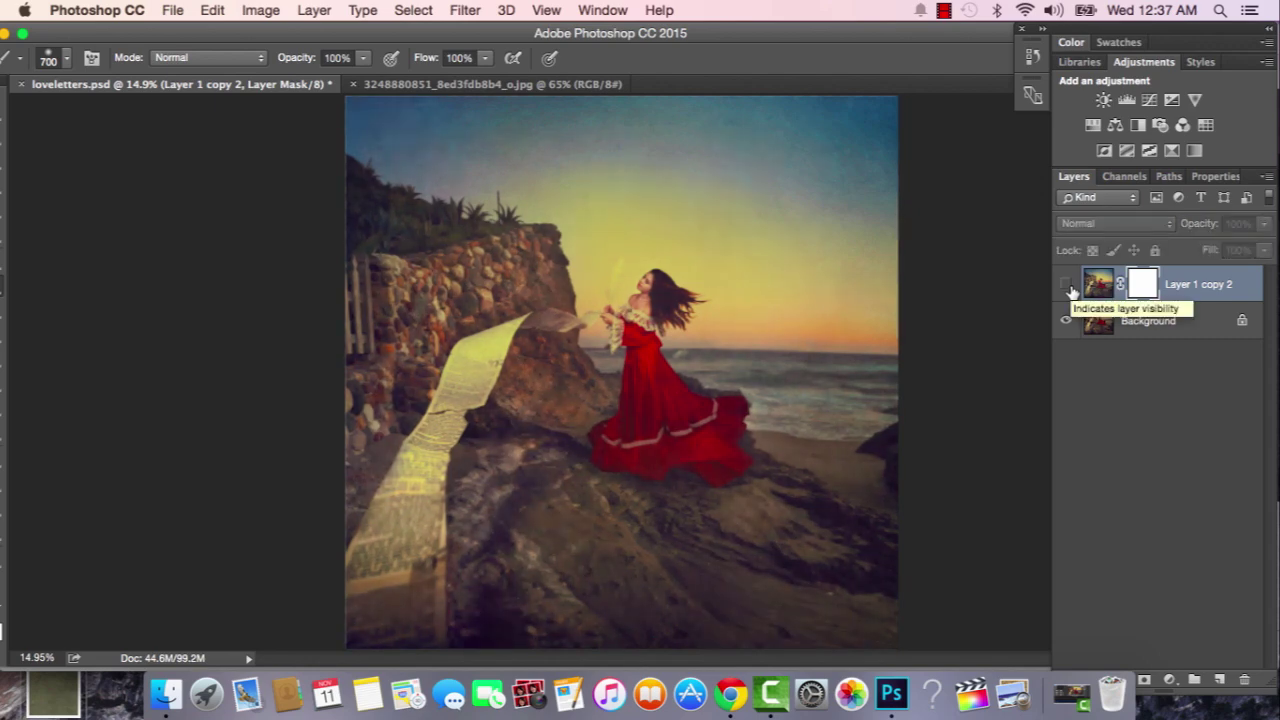
left_click(1066, 286)
left_click(1066, 286)
left_click(1066, 286)
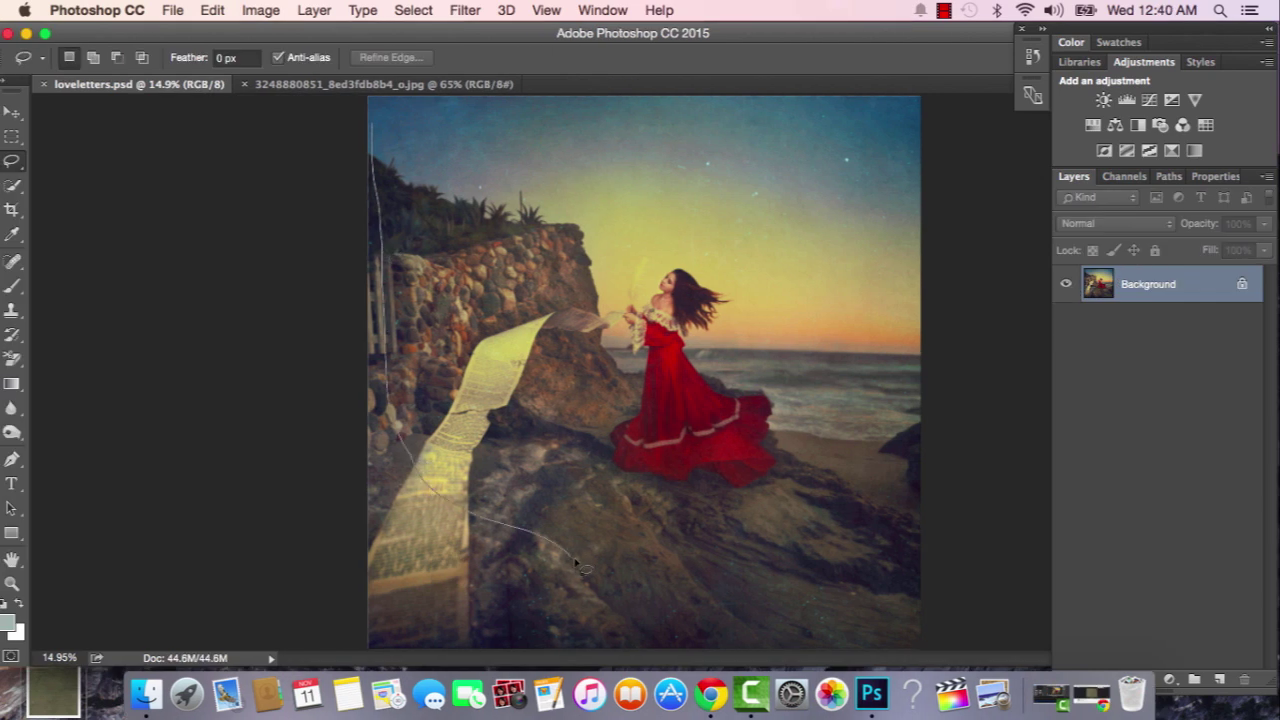
Lasso the scene inside its outer edges and refine the selection with Smooth 100 and a strong feather.
left_click_drag(697, 604, 700, 606)
key("super+alt+r")
left_click(914, 312)
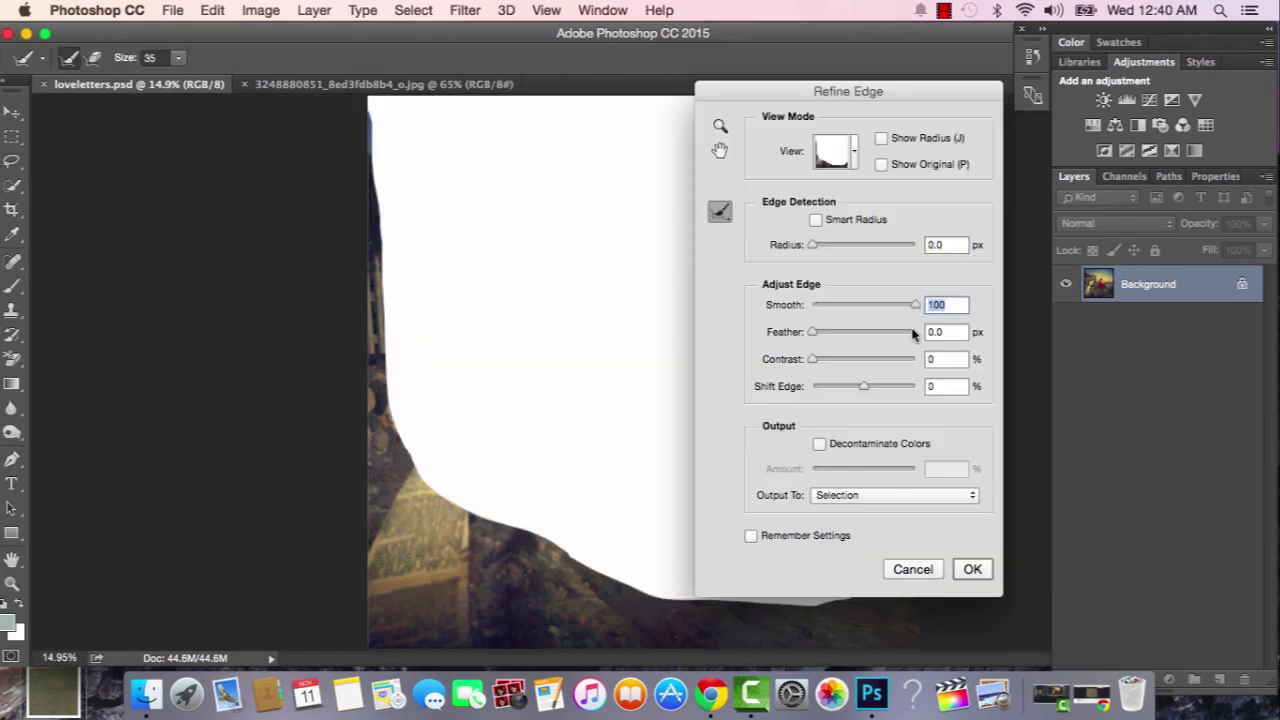
left_click(913, 332)
left_click_drag(913, 332, 909, 333)
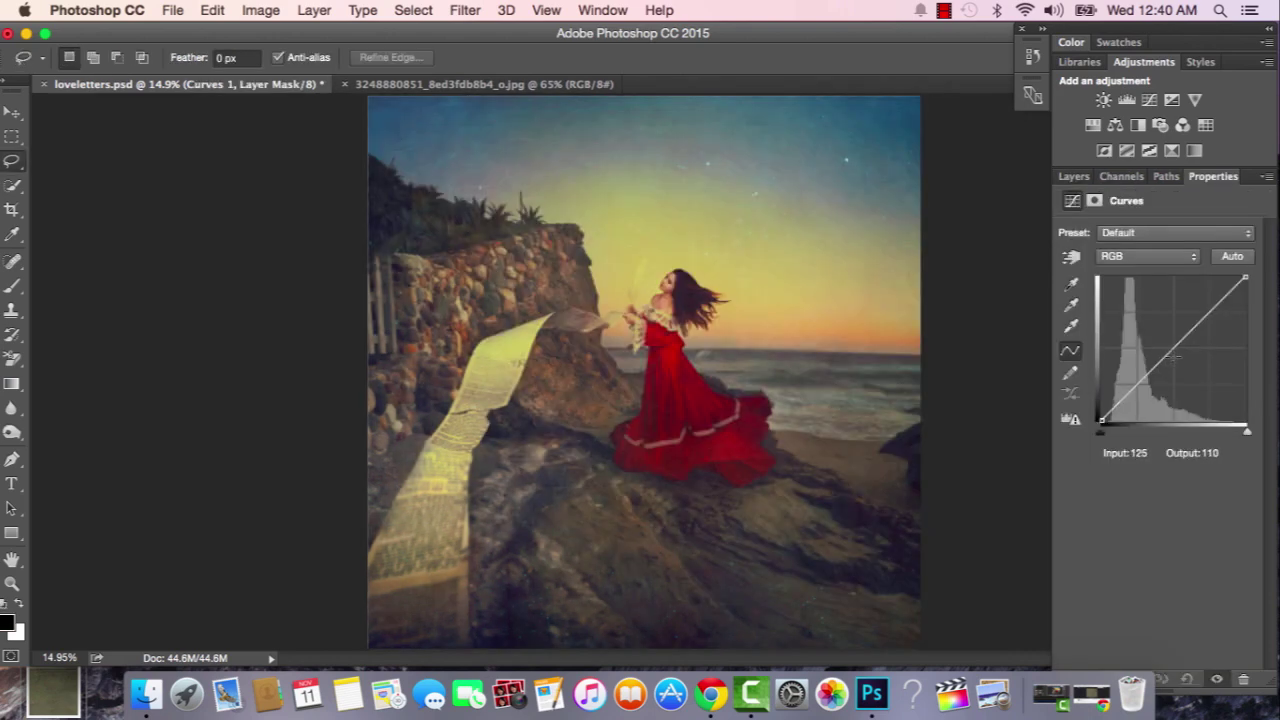
Darken the image's outer edges by lowering the midtones, highlights and shadows of the masked Curves adjustment.
left_click_drag(1172, 350, 1184, 365)
left_click_drag(1246, 277, 1246, 305)
left_click_drag(1160, 383, 1146, 393)
left_click_drag(1122, 408, 1122, 403)
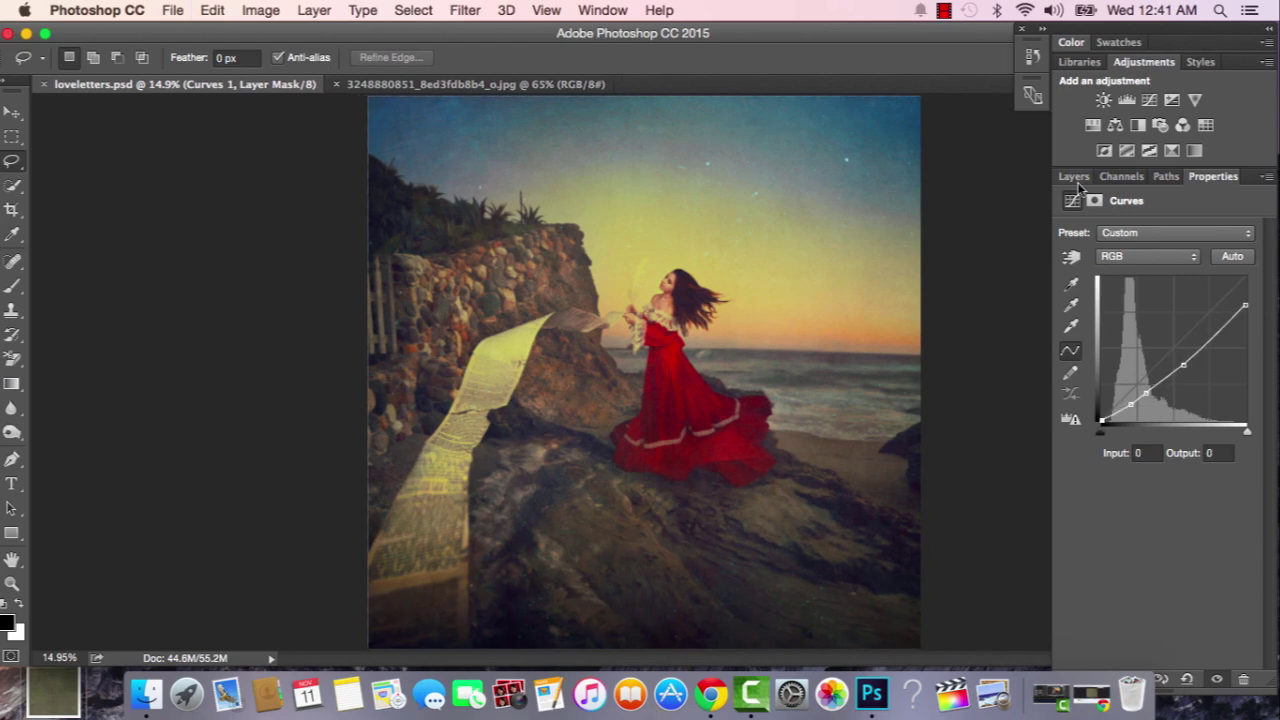
Compare the image with and without the edge-darkening Curves layer.
left_click(1073, 176)
left_click(1067, 286)
left_click(1067, 286)
left_click(1067, 286)
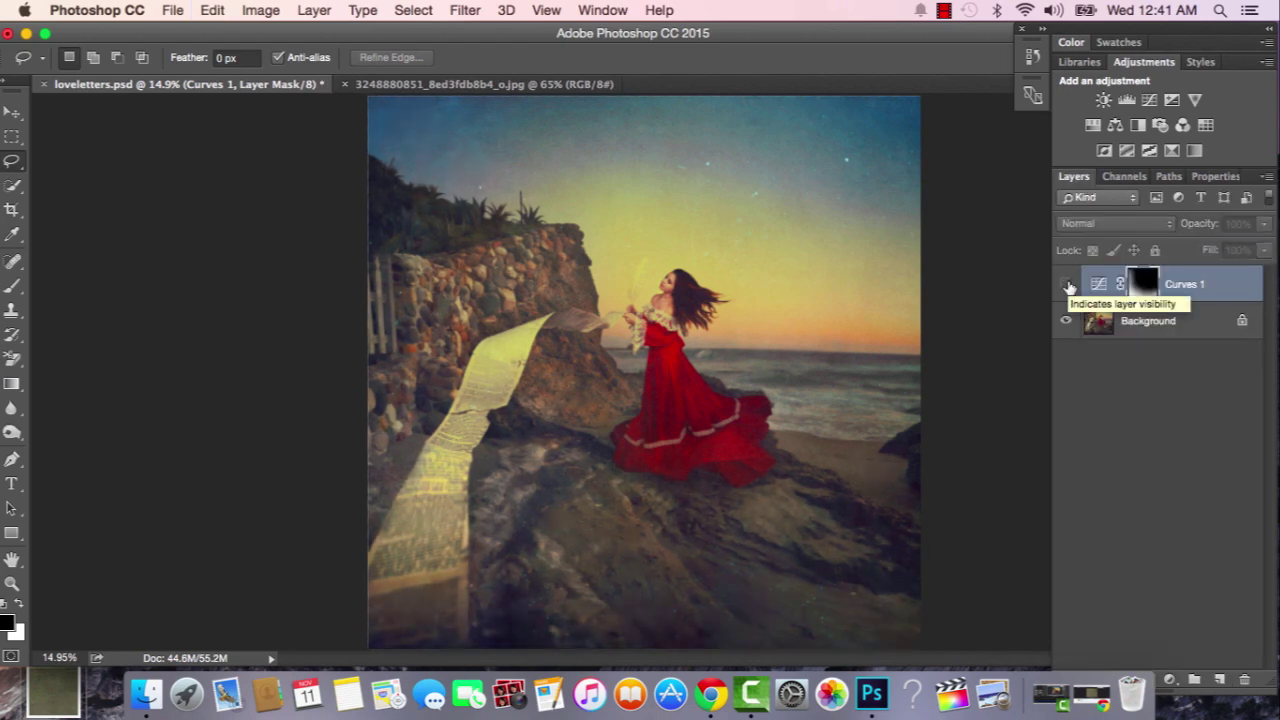
left_click(1067, 286)
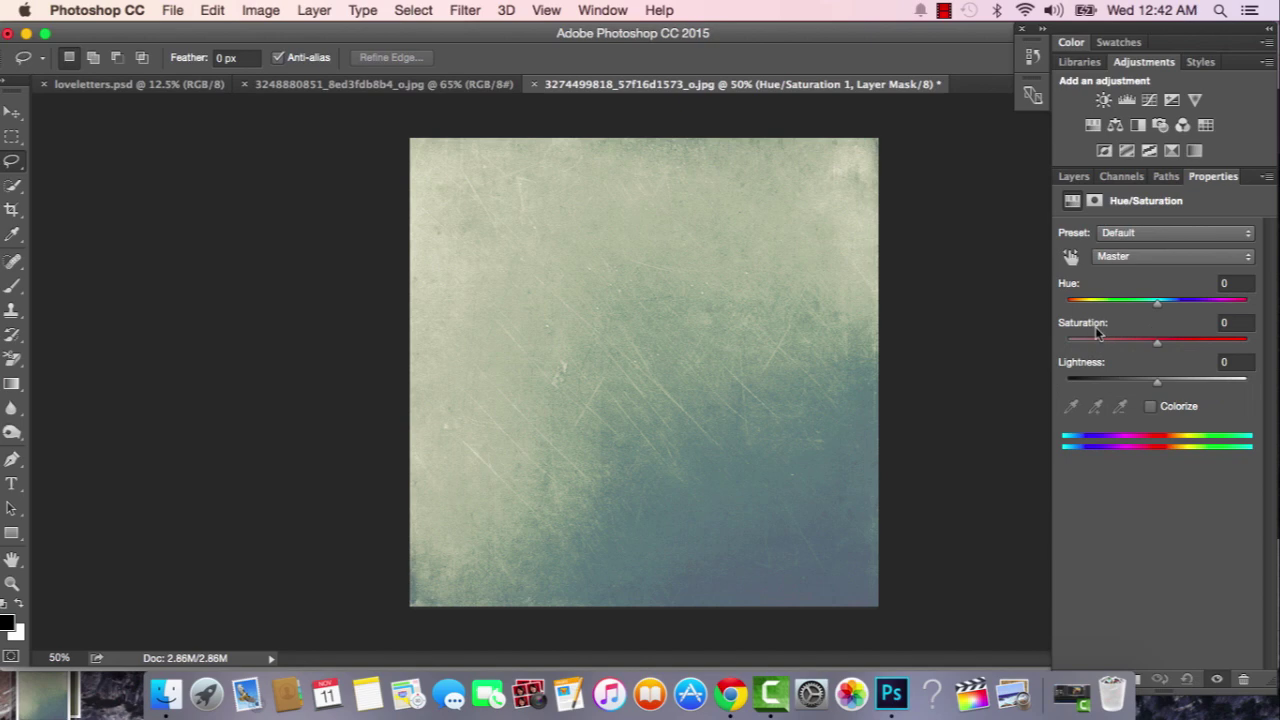
Desaturate the scratched blue-green texture with the Hue/Saturation adjustment.
left_click_drag(1098, 334, 983, 345)
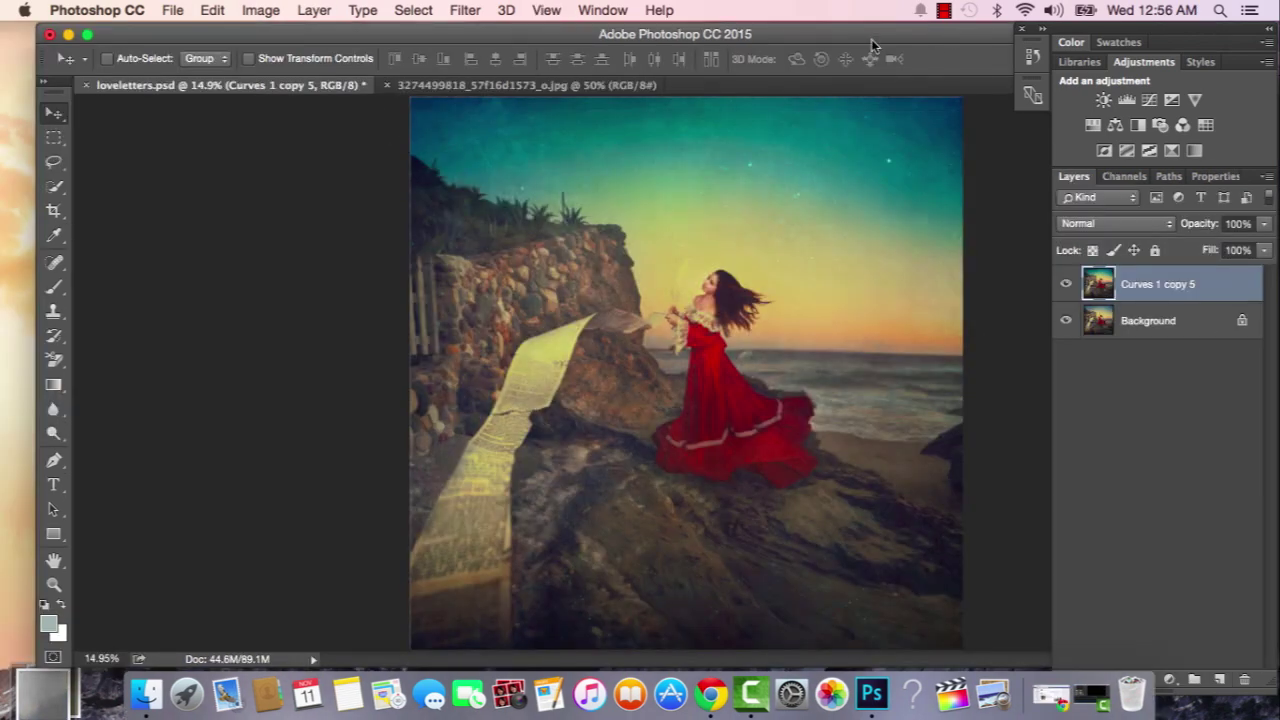
Compare the finished image with and without the merged Curves 1 copy 5 layer at a larger view.
left_click_drag(872, 45, 834, 40)
key("super+equal")
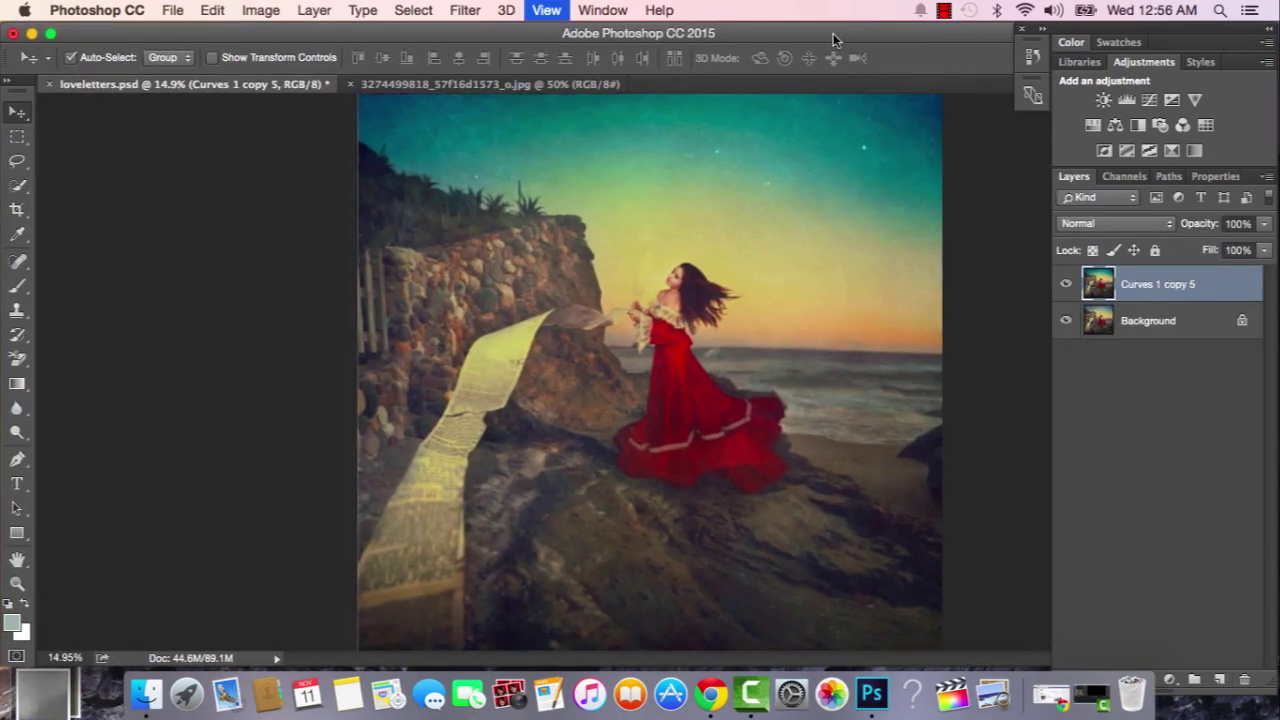
left_click_drag(826, 214, 828, 254)
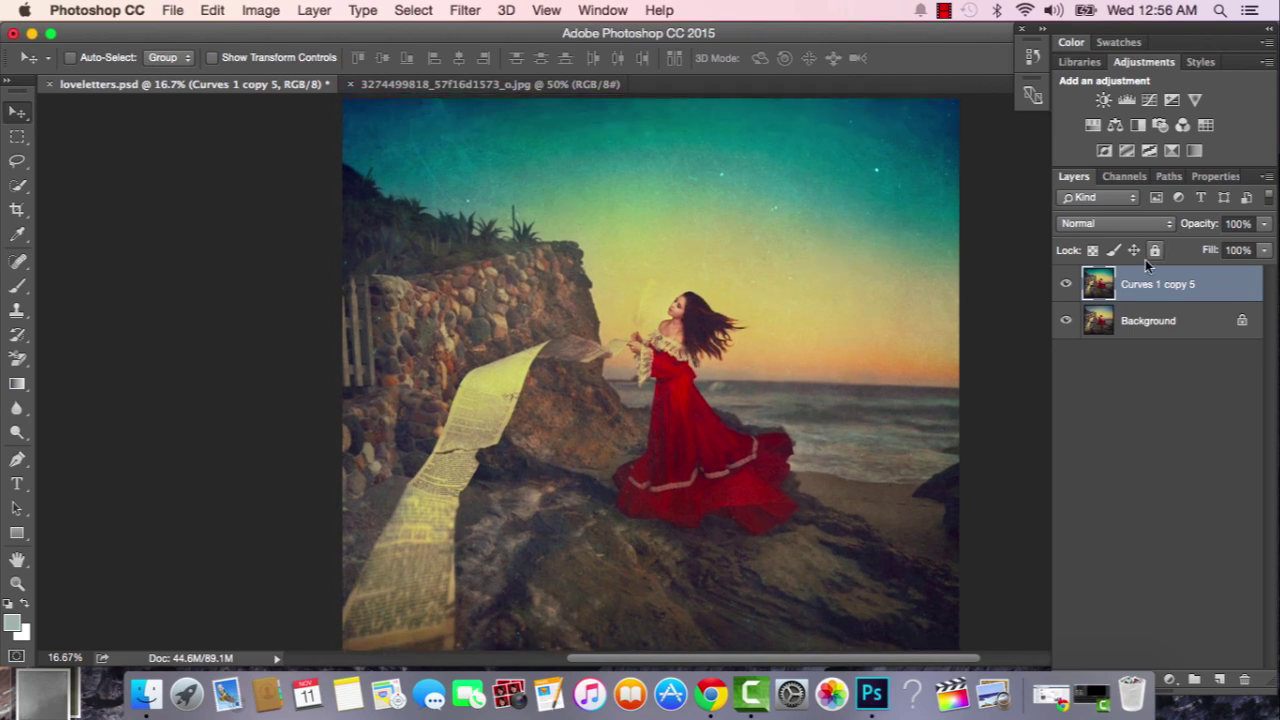
left_click(1068, 285)
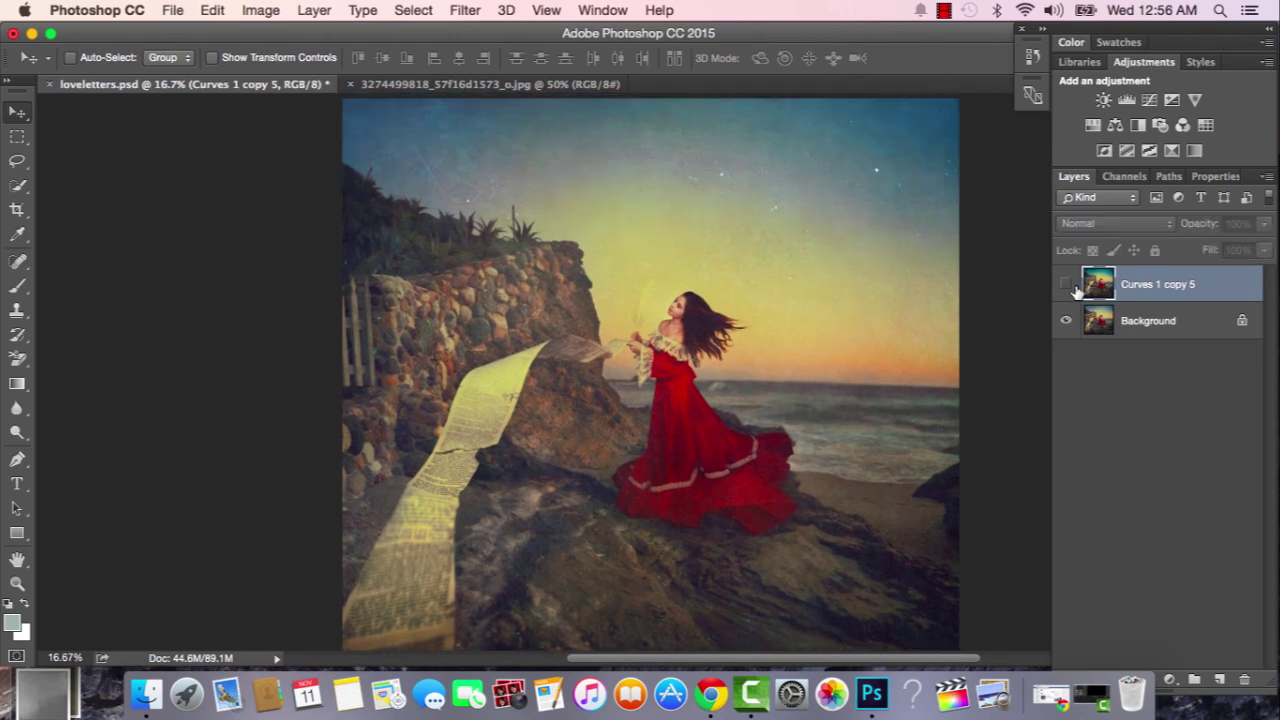
left_click(1067, 285)
left_click(1069, 286)
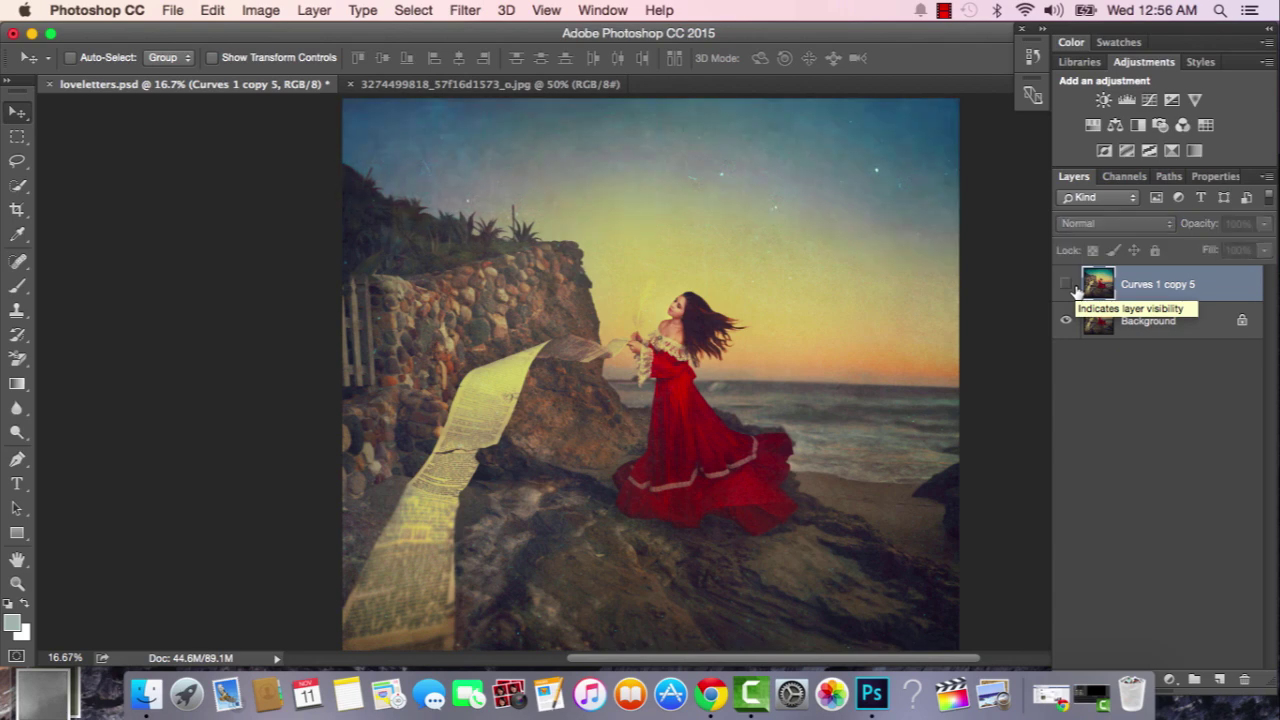
left_click(1069, 286)
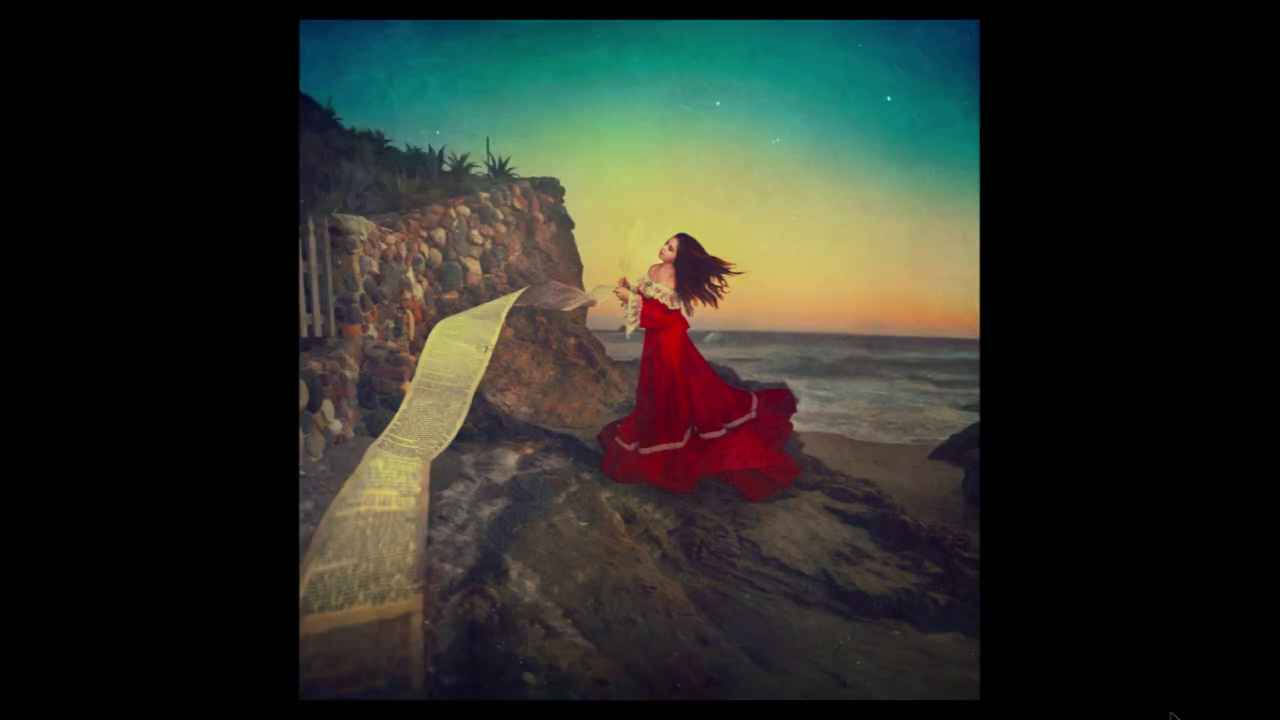